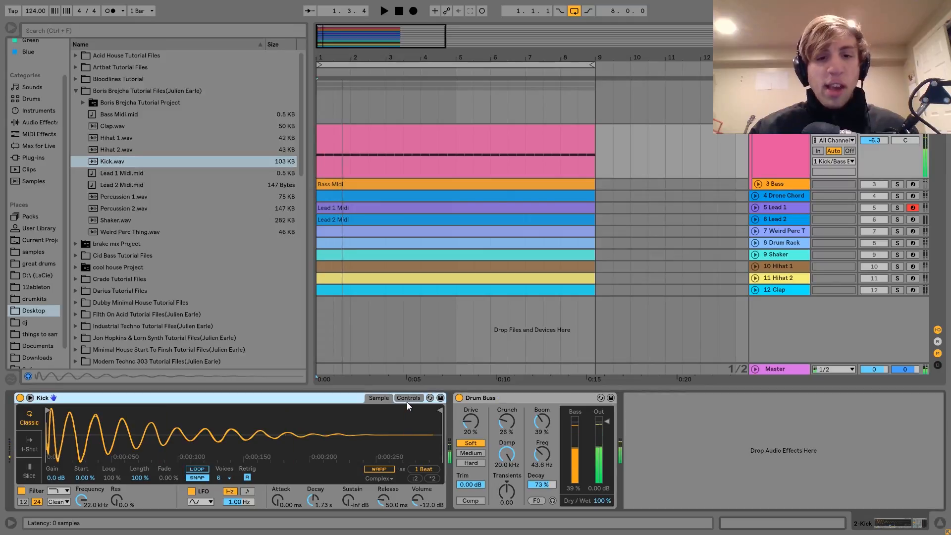
# Step: Show the Controls view of the Kick's sampler and play back the soloed kick through its Drum Buss
pyautogui.click(408, 399)
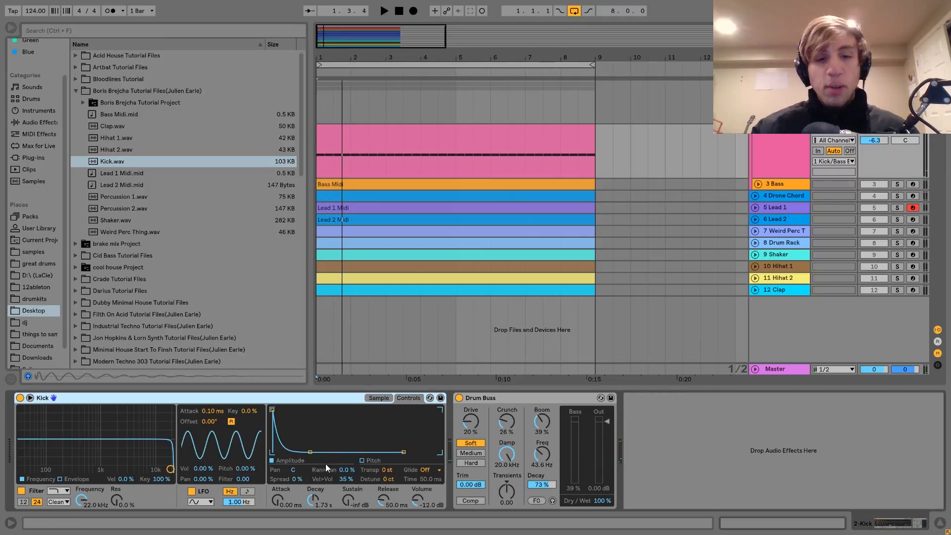
pyautogui.press('space')
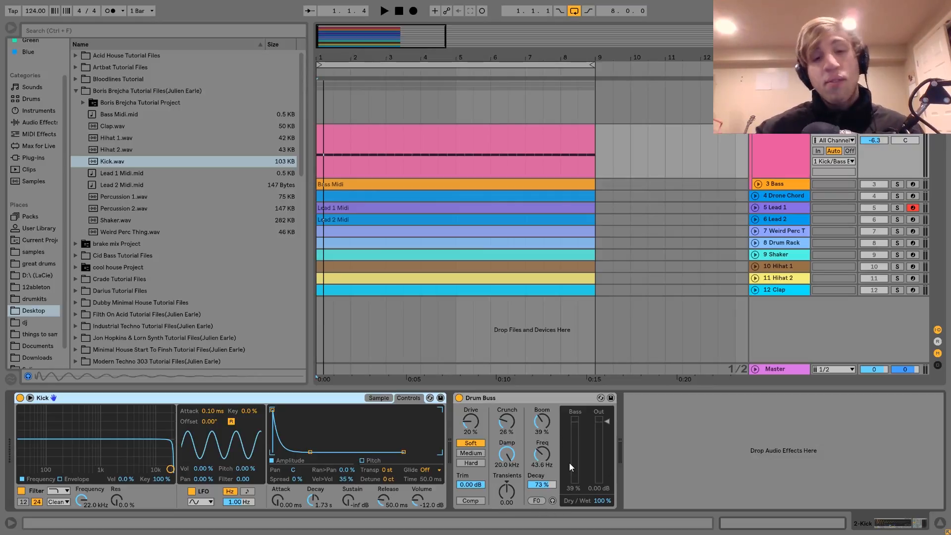
pyautogui.press('space')
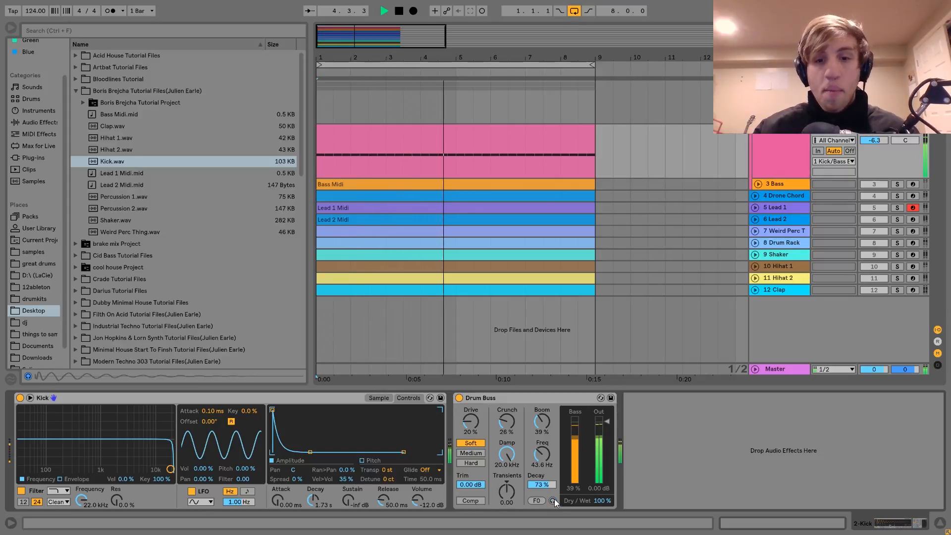
pyautogui.press('space')
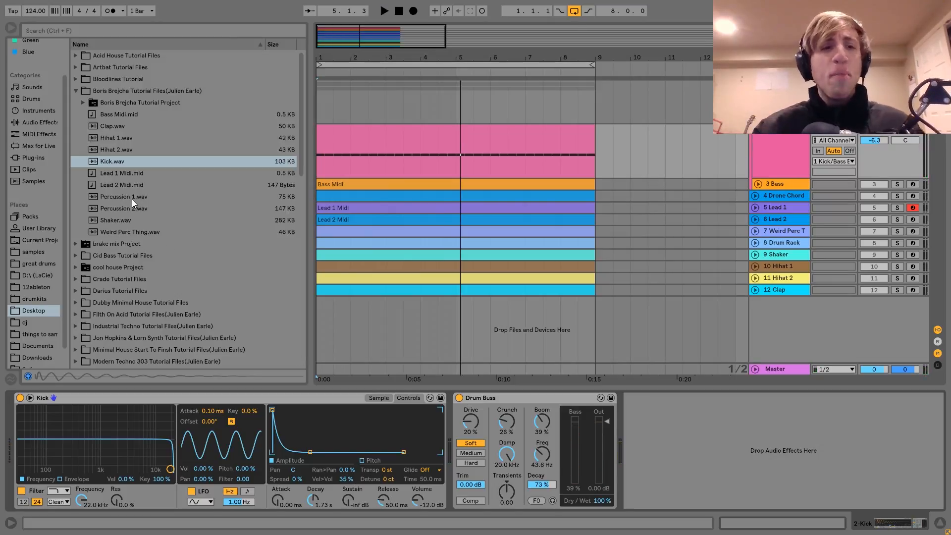
# Step: Turn off the kick's solo and play the loop to hear the kick with all other tracks
pyautogui.click(115, 163)
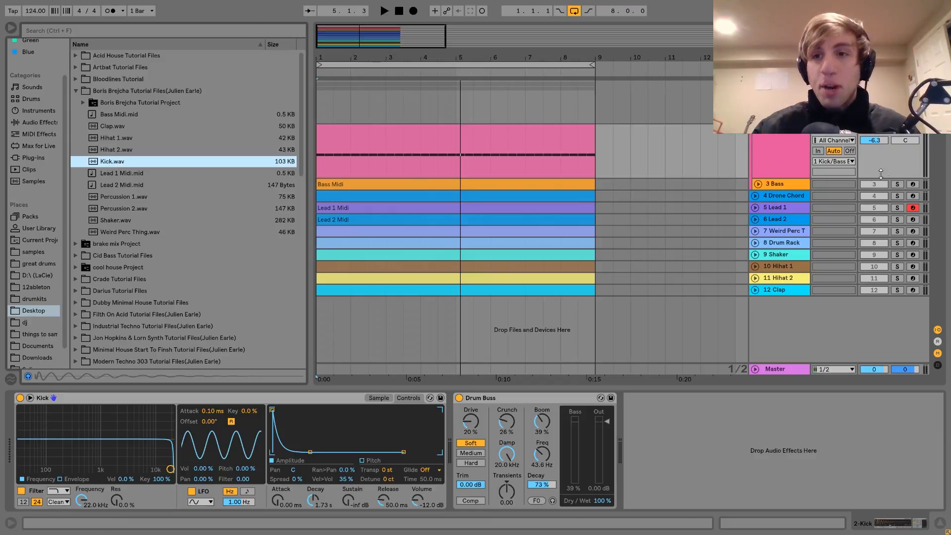
pyautogui.click(902, 135)
pyautogui.press('space')
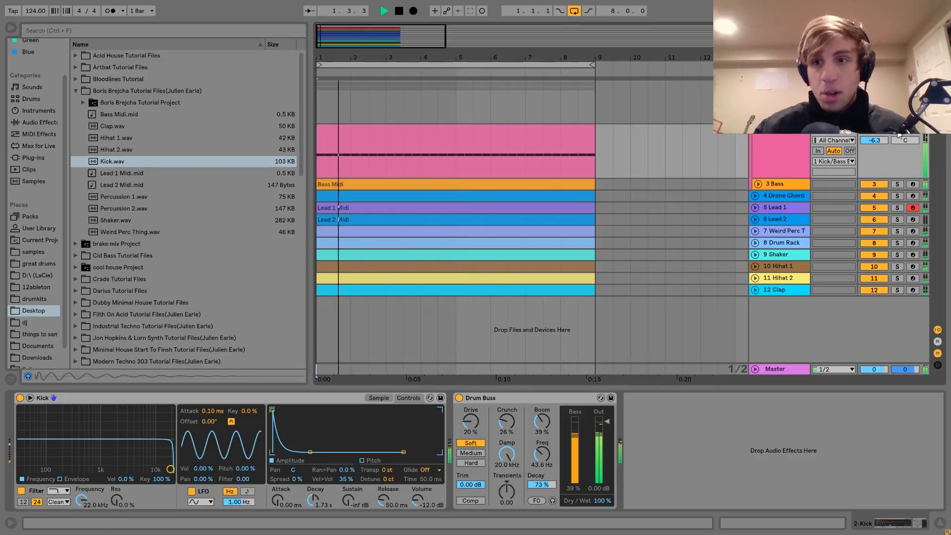
pyautogui.press('space')
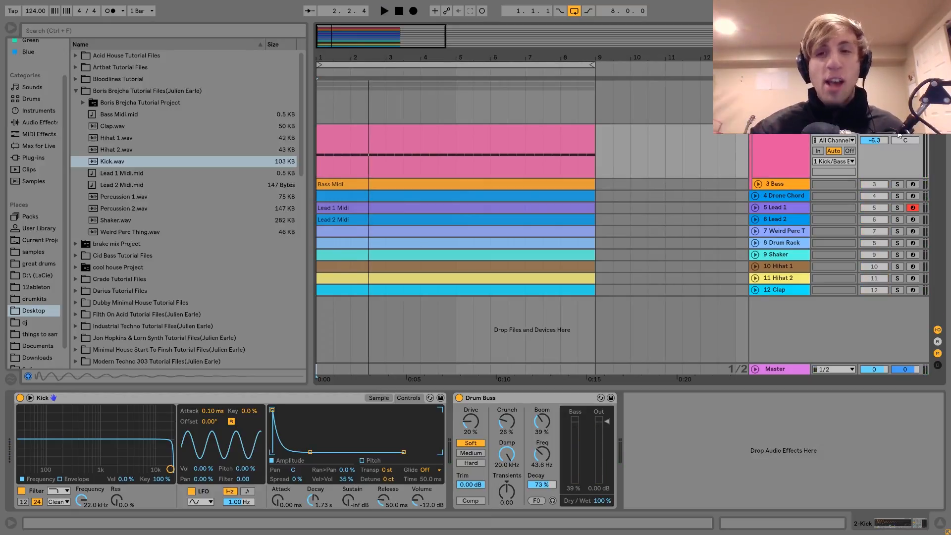
# Step: Select the Bass track, solo it and play back its loop
pyautogui.click(780, 182)
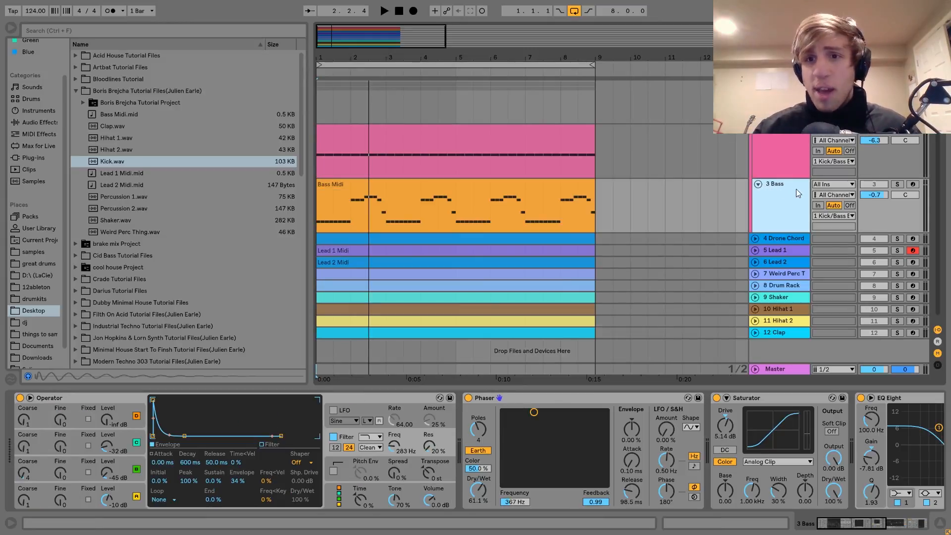
pyautogui.click(897, 184)
pyautogui.press('space')
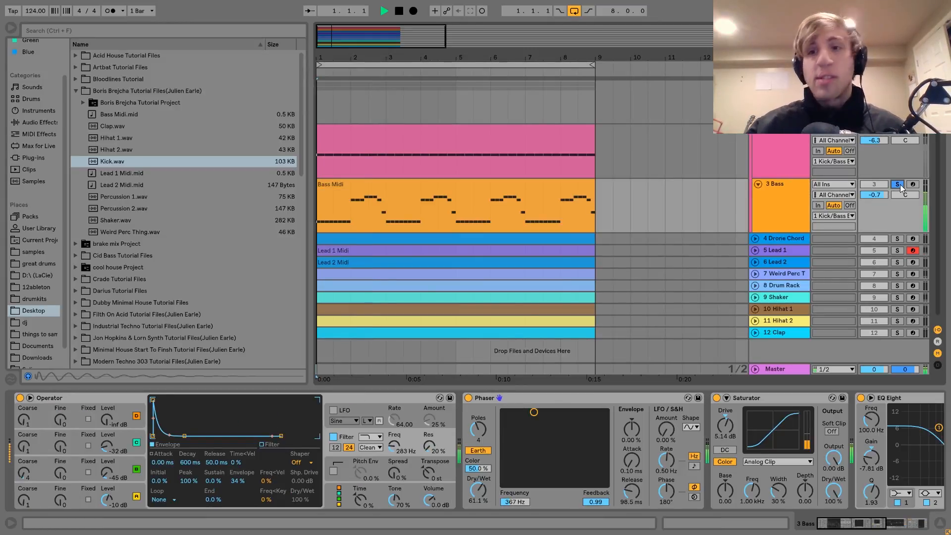
pyautogui.click(777, 197)
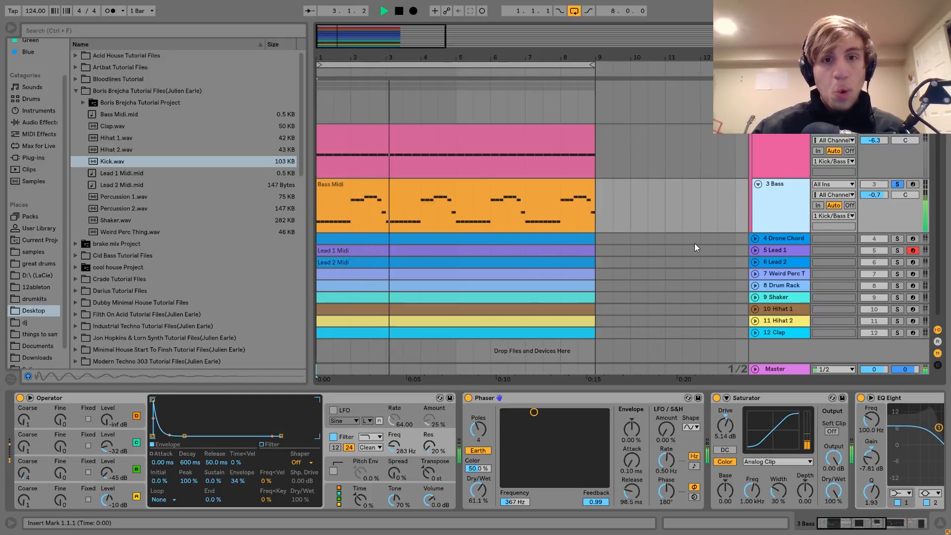
pyautogui.click(574, 230)
pyautogui.press('space')
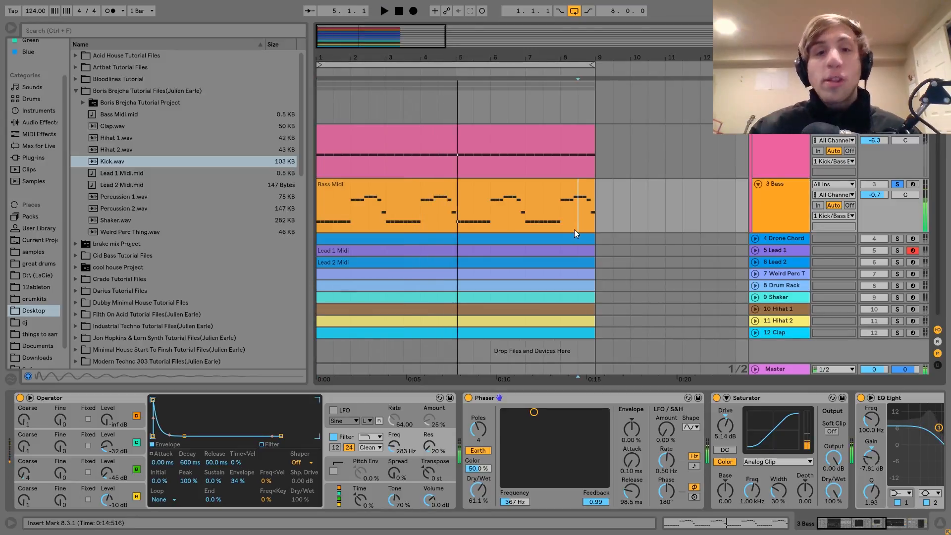
# Step: Open the Bass Midi clip's notes and play the bass pattern from the start
pyautogui.doubleClick(493, 187)
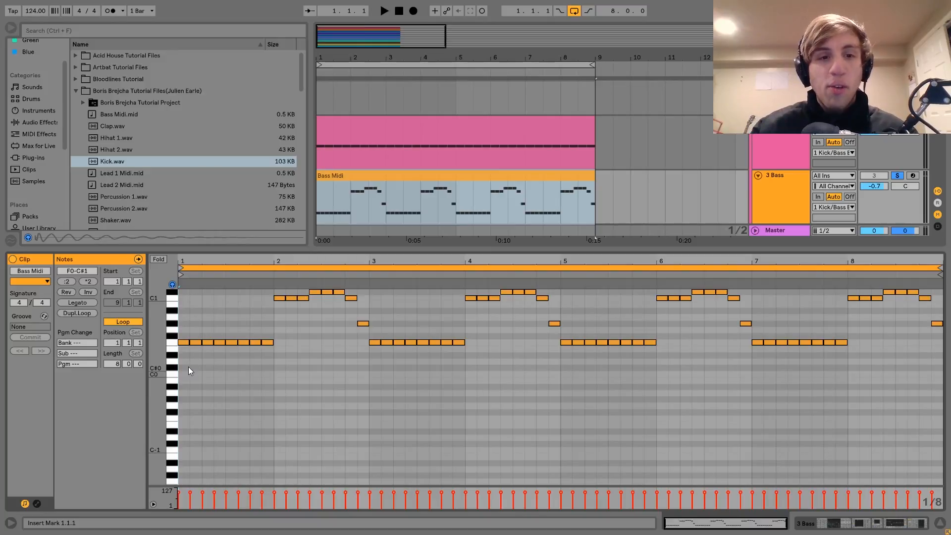
pyautogui.press('space')
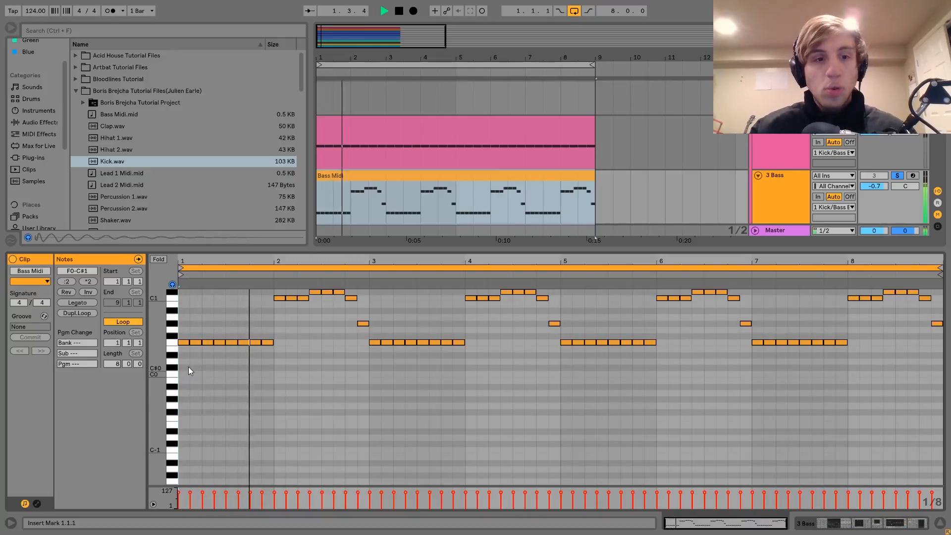
pyautogui.press('space')
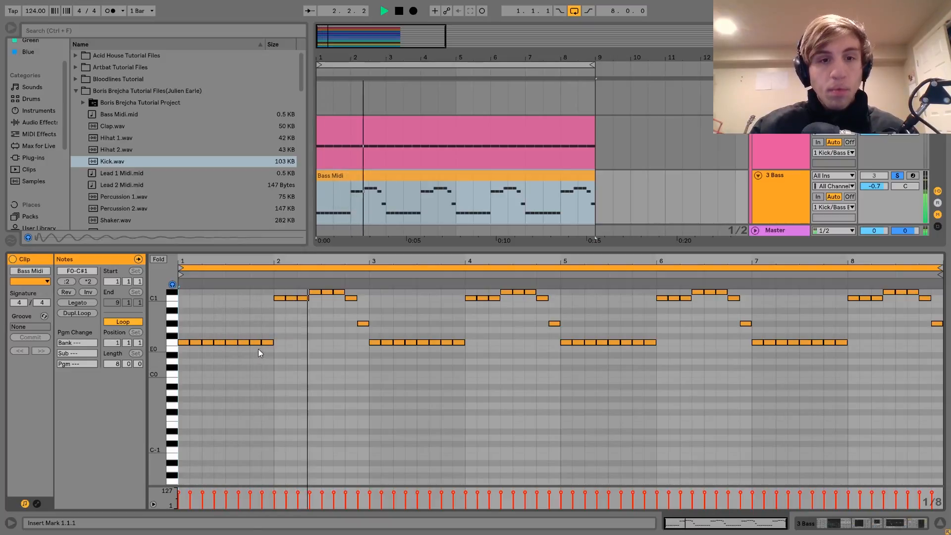
pyautogui.press('space')
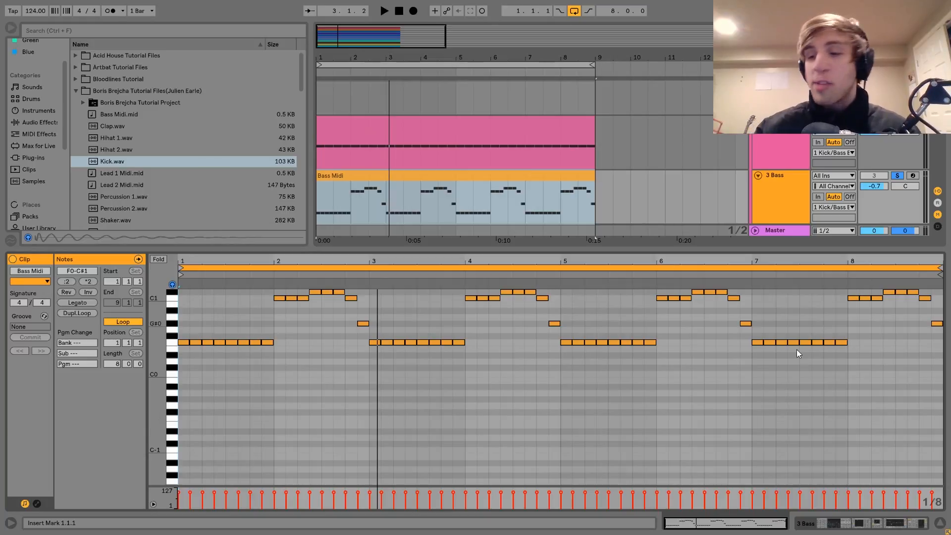
pyautogui.click(853, 533)
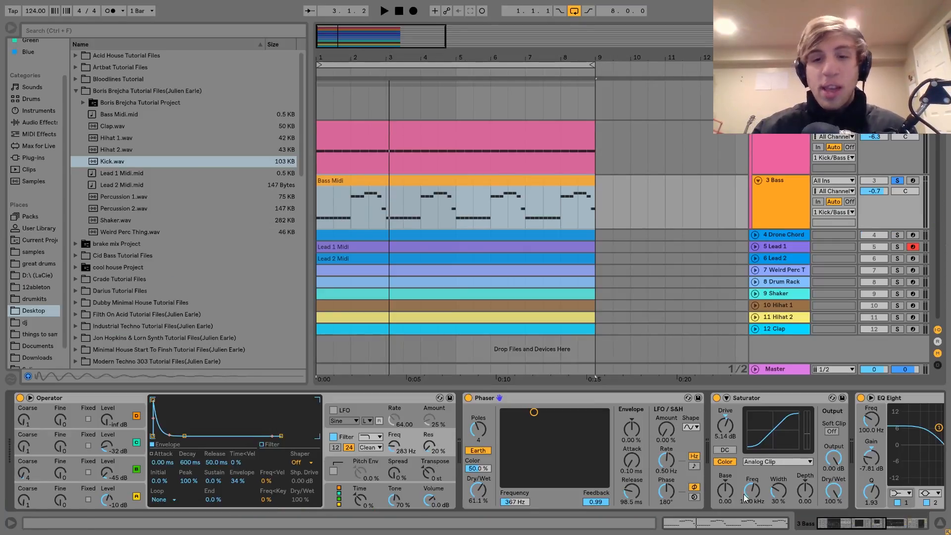
pyautogui.doubleClick(420, 187)
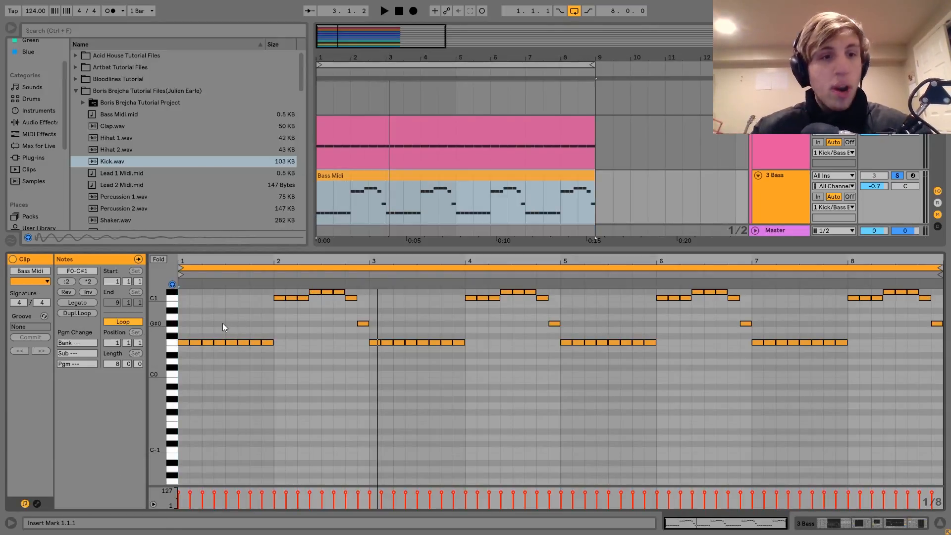
# Step: Examine the bass pattern's pitches by selecting F0 notes in bar 1 and the C1, C#1 and G#0 notes in bar 2
pyautogui.moveTo(188, 329); pyautogui.dragTo(237, 377)
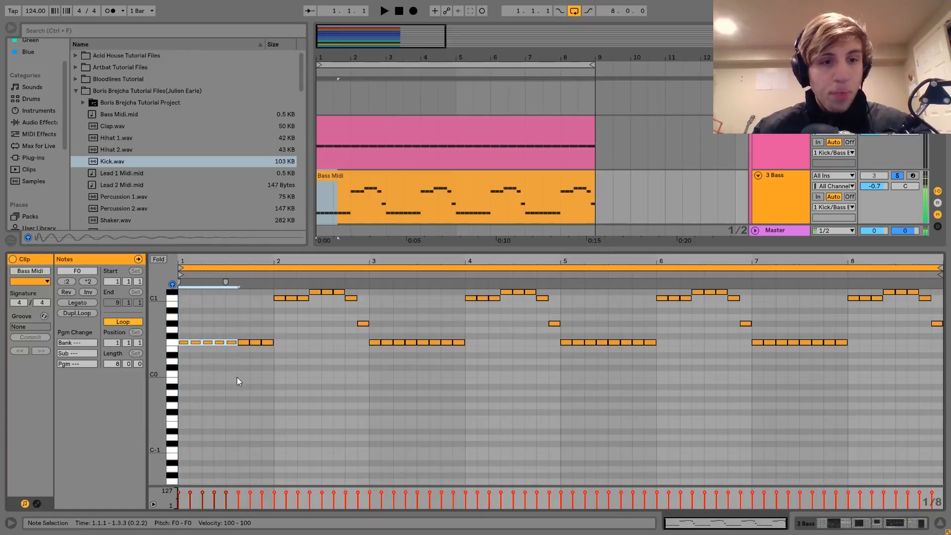
pyautogui.click(290, 297)
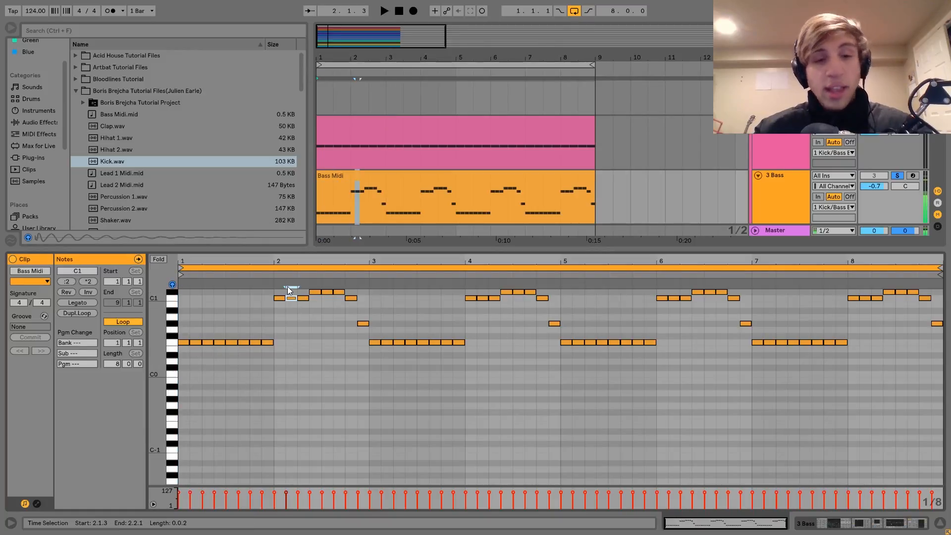
pyautogui.click(317, 292)
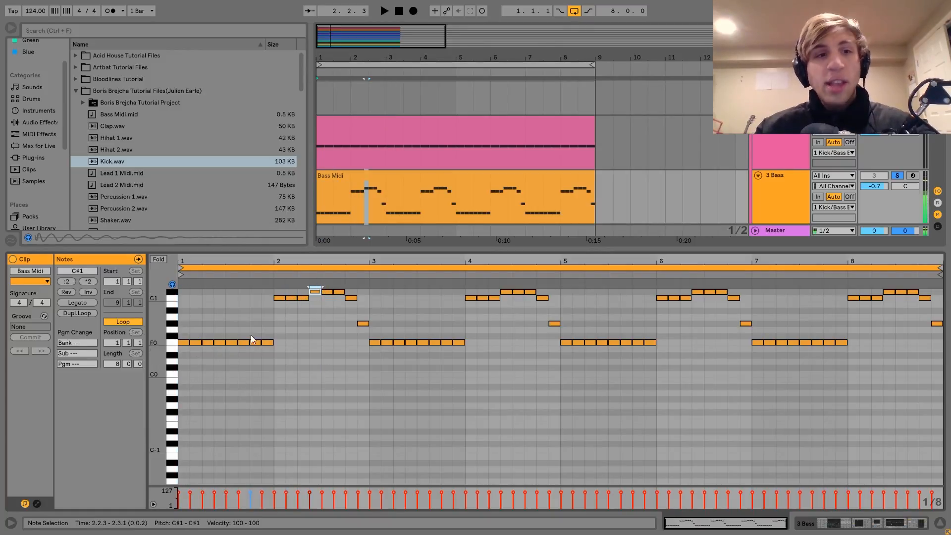
pyautogui.scroll(3, 300, 310)
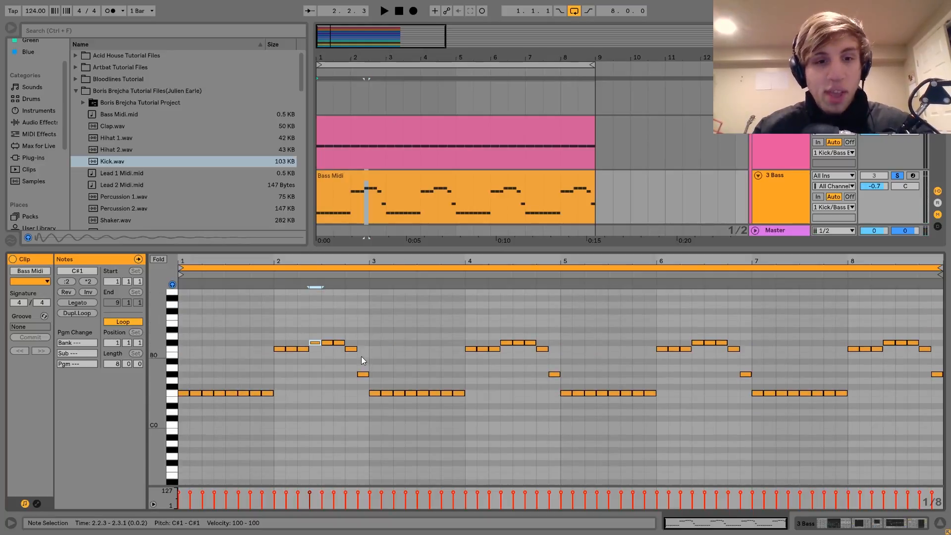
pyautogui.click(363, 374)
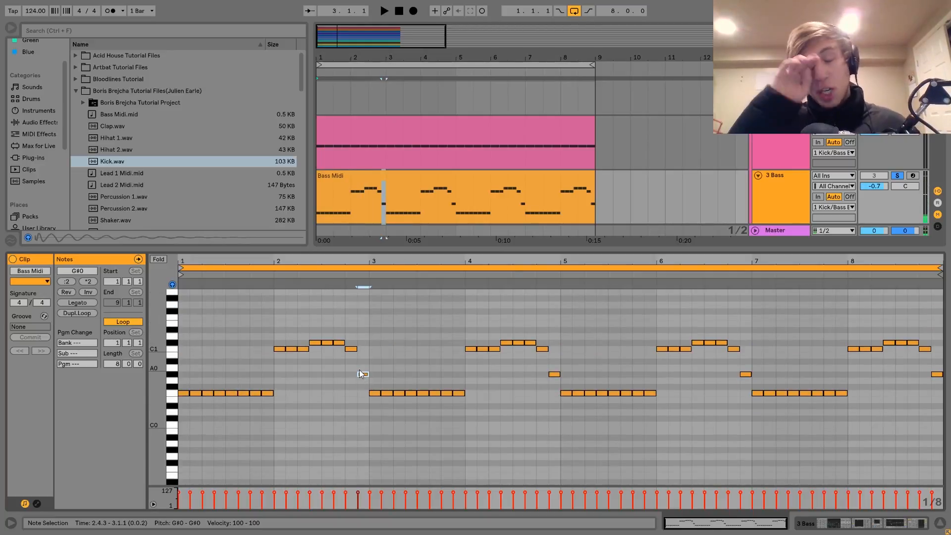
# Step: Compare the bass line soloed and within the full mix during playback, leaving the Bass track soloed
pyautogui.press('space')
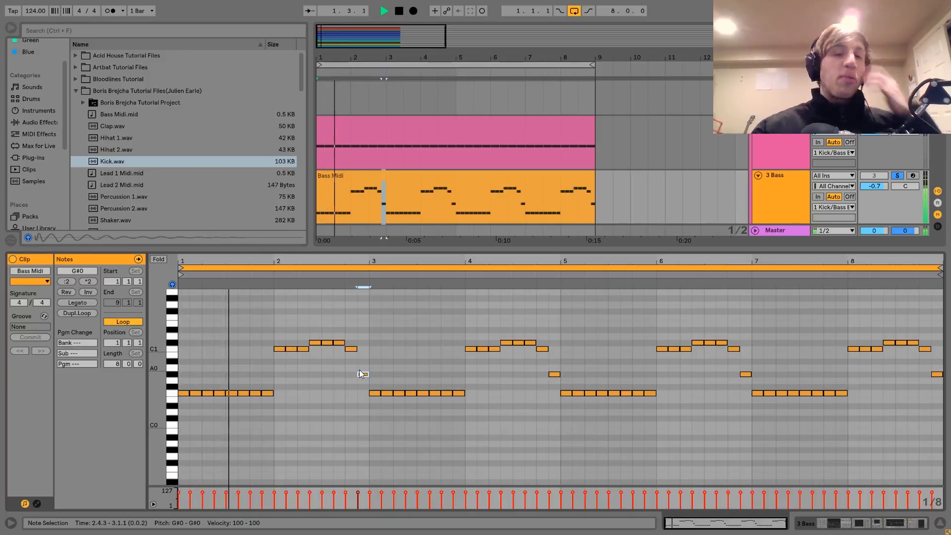
pyautogui.click(893, 175)
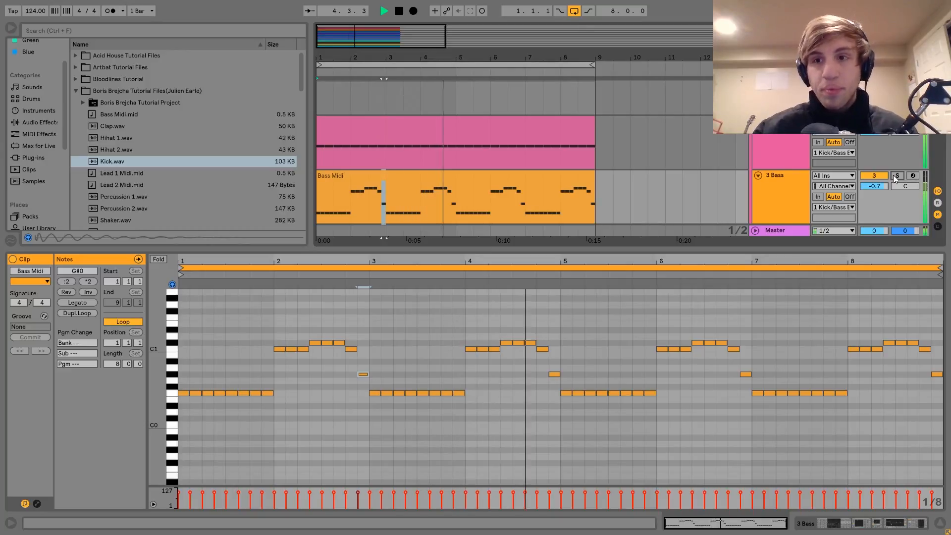
pyautogui.press('space')
pyautogui.click(894, 176)
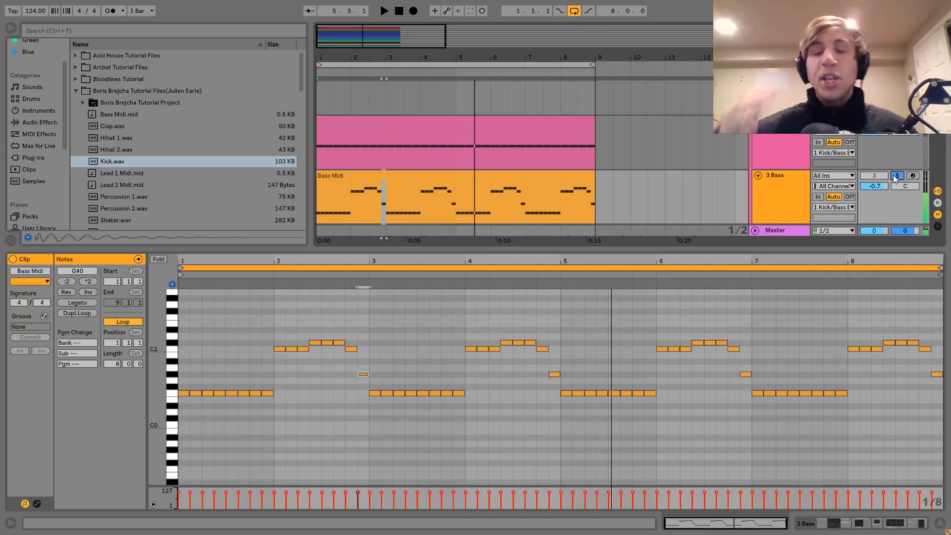
pyautogui.press('space')
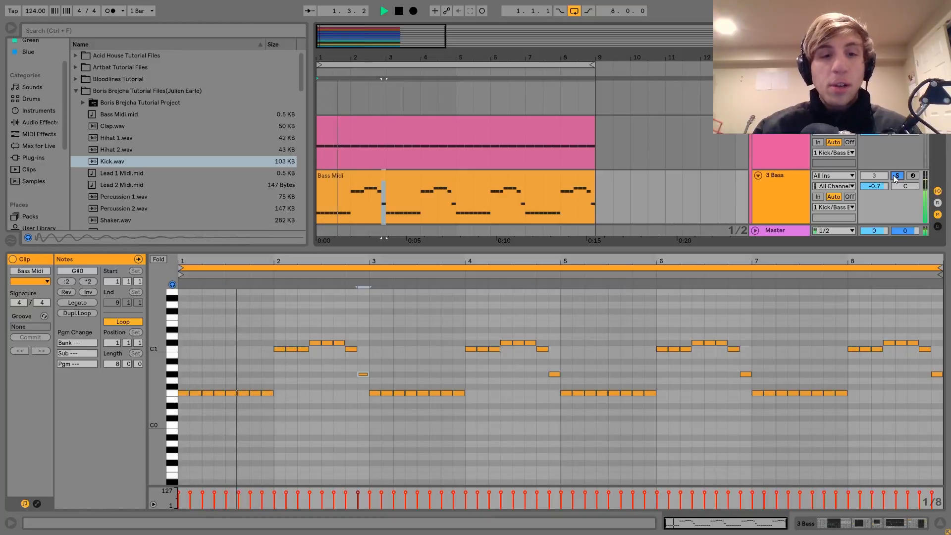
pyautogui.press('space')
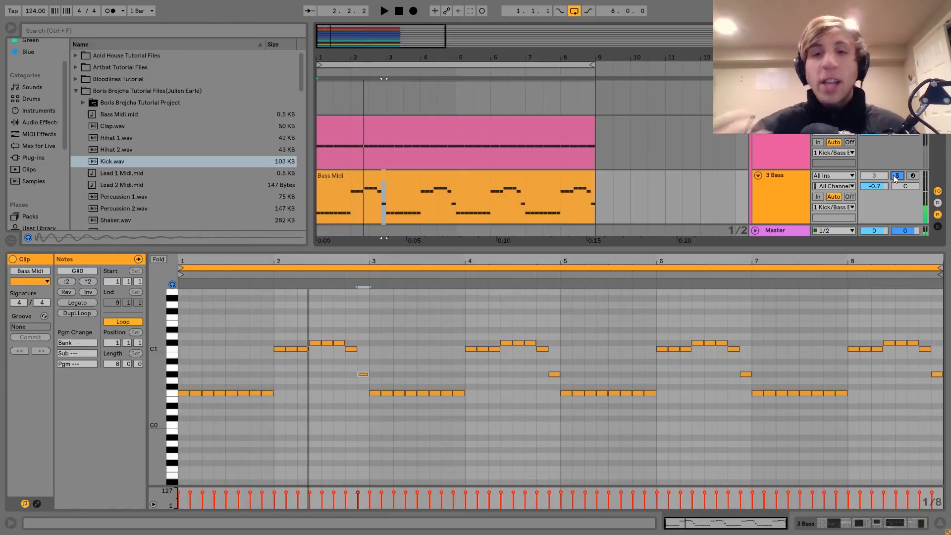
# Step: Return to the Bass track's devices and examine the settings of Operator's oscillators A, B and C
pyautogui.click(777, 202)
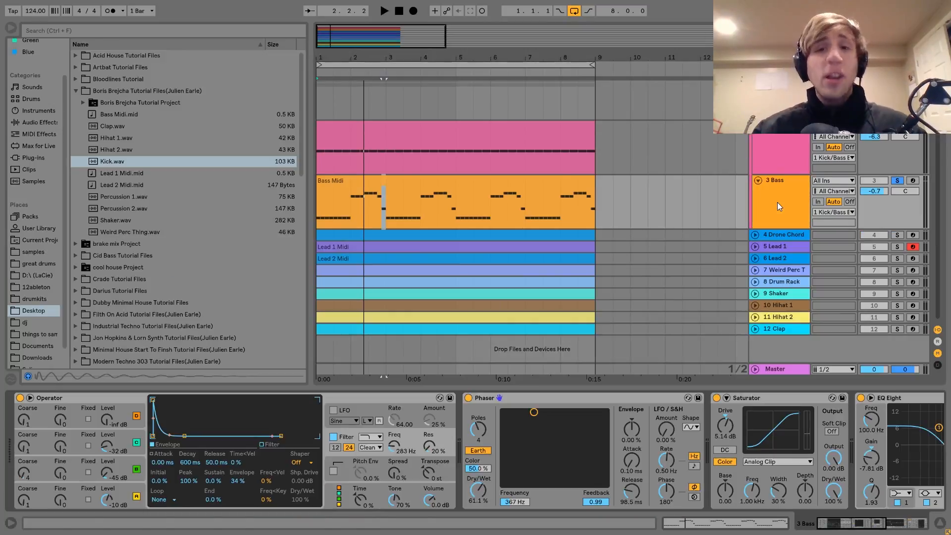
pyautogui.click(512, 189)
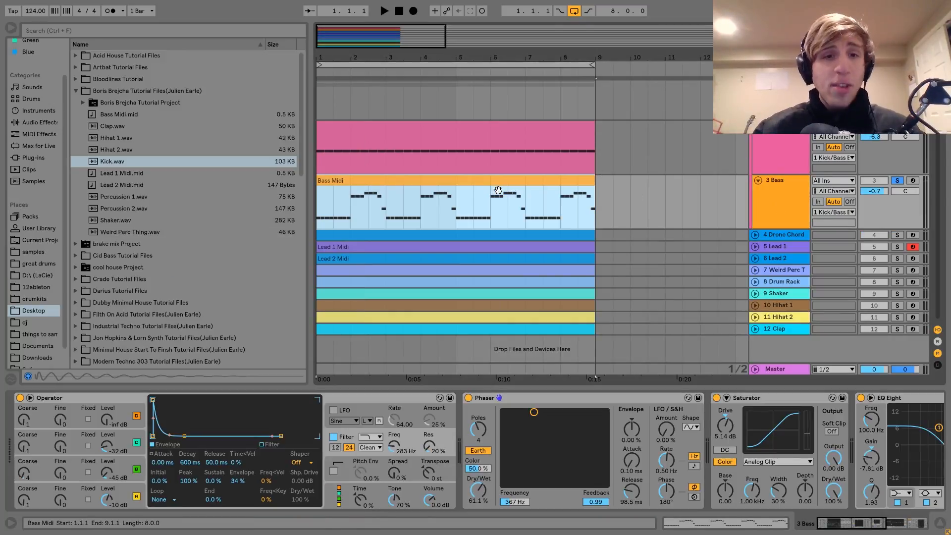
pyautogui.click(136, 495)
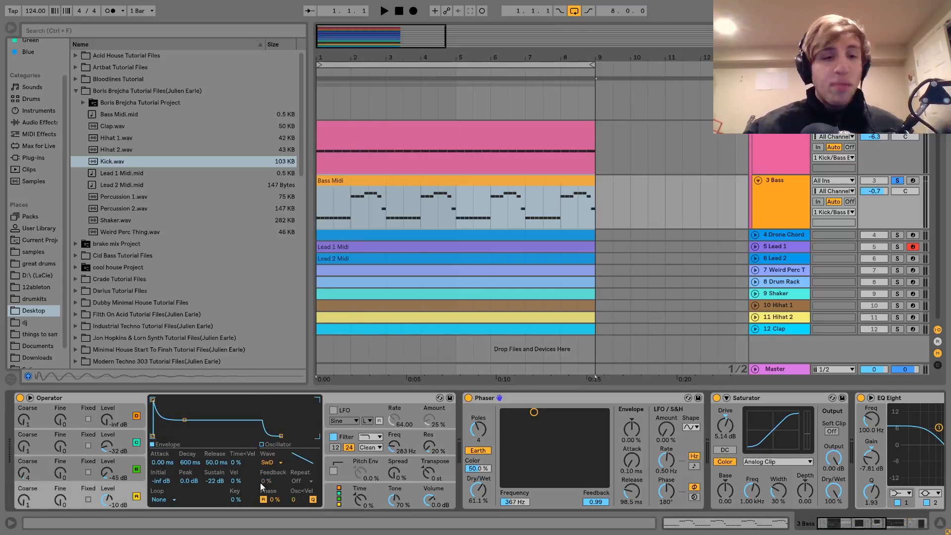
pyautogui.click(127, 459)
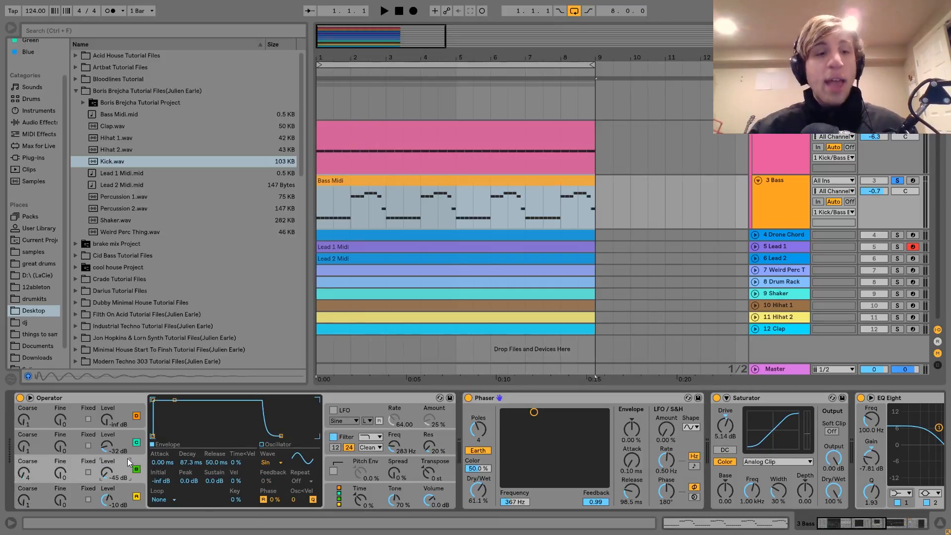
pyautogui.click(136, 442)
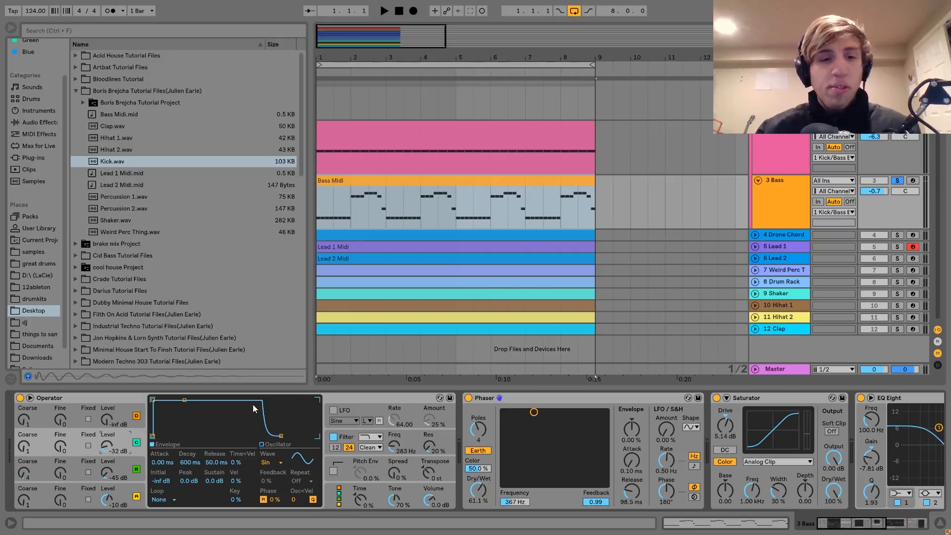
pyautogui.click(124, 462)
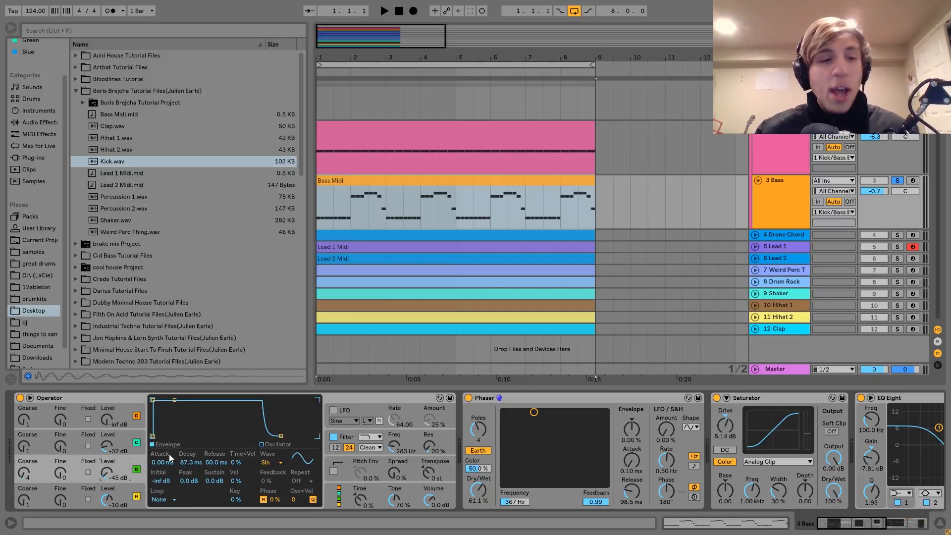
# Step: Turn off Operator's filter and compare the bass with oscillator B off and on during playback
pyautogui.click(334, 437)
pyautogui.press('space')
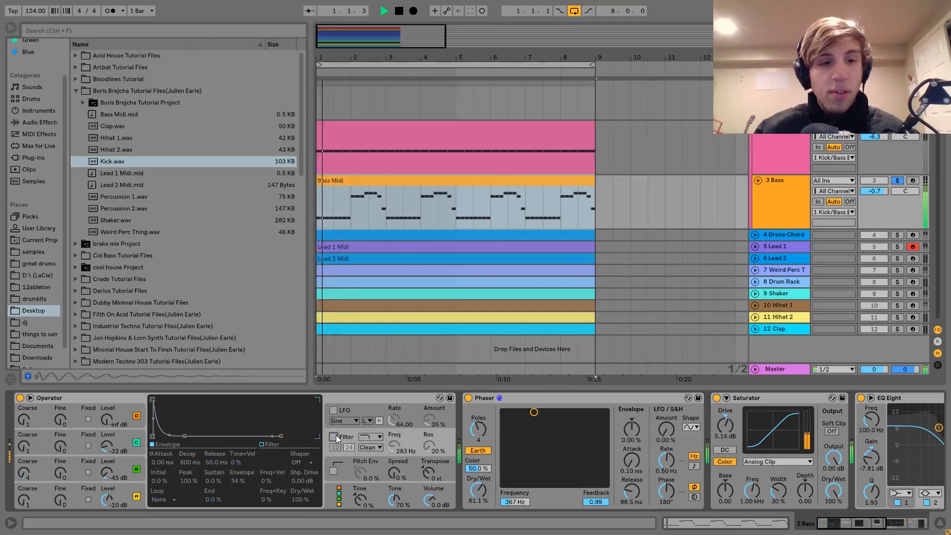
pyautogui.click(137, 469)
pyautogui.click(136, 469)
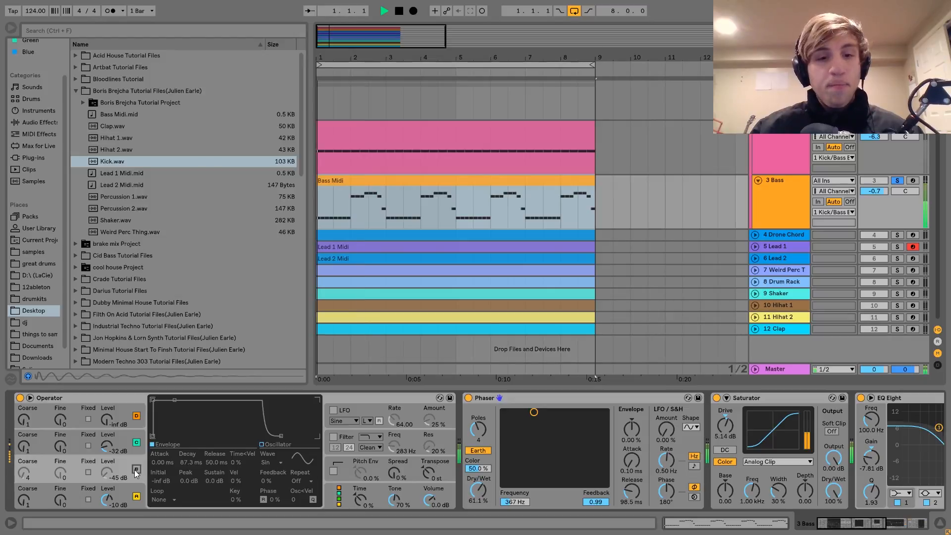
pyautogui.click(136, 470)
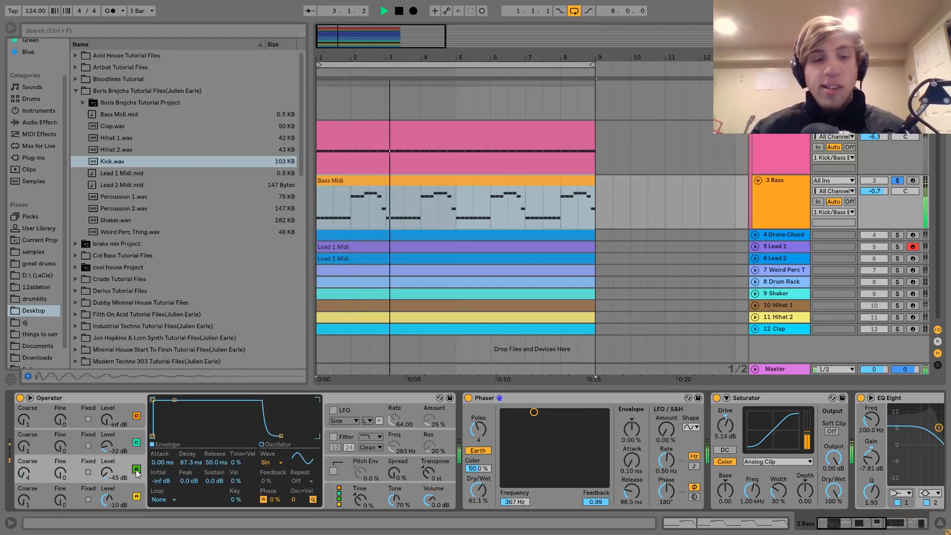
pyautogui.press('space')
pyautogui.press('space')
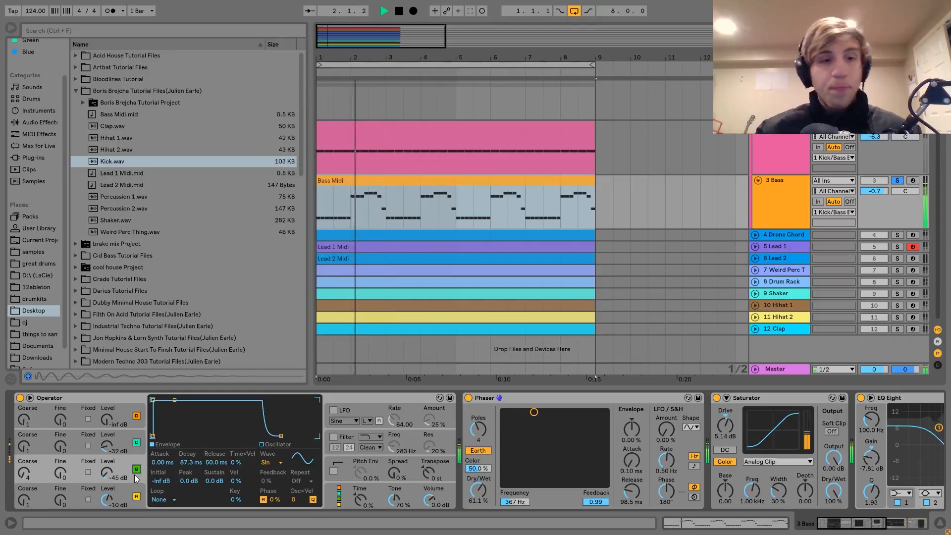
pyautogui.press('space')
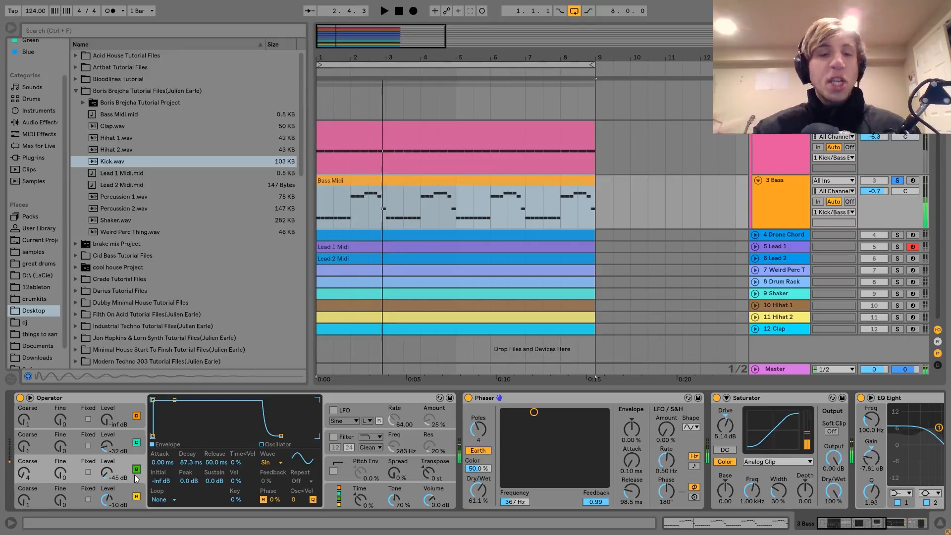
# Step: Bypass the Compressor, EQ Eight, Saturator and Phaser, and audition the dry bass with oscillator B off and on
pyautogui.hscroll(8, 475, 347)
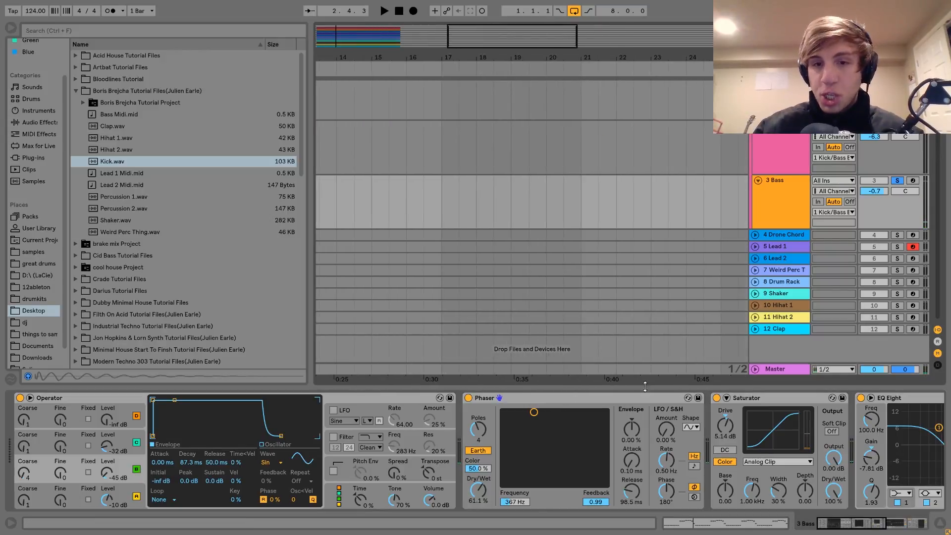
pyautogui.hscroll(-8, 468, 199)
pyautogui.hscroll(5, 709, 488)
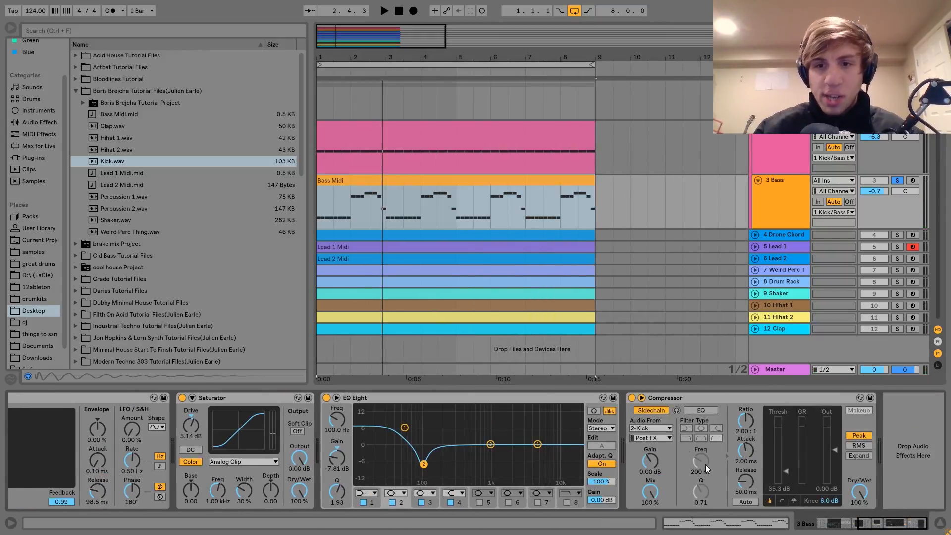
pyautogui.click(633, 397)
pyautogui.hscroll(-3, 632, 396)
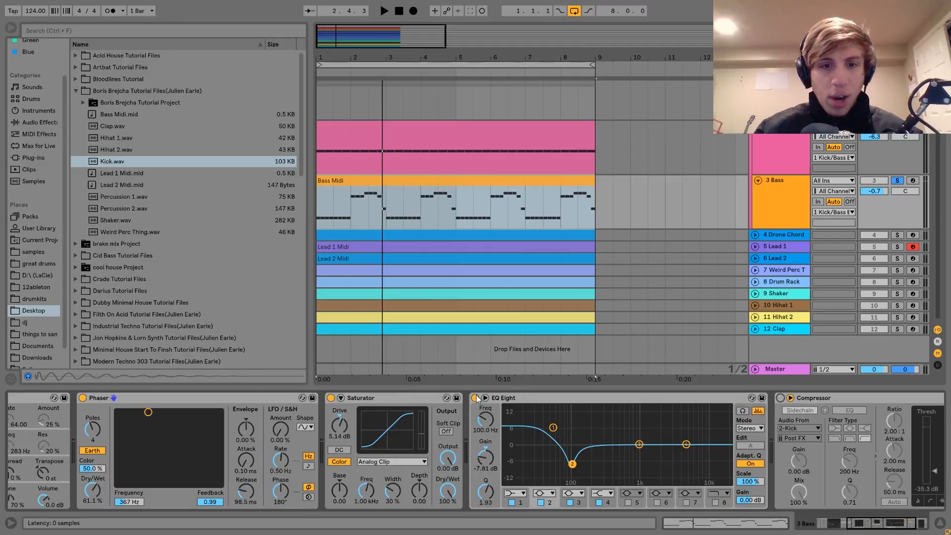
pyautogui.click(474, 398)
pyautogui.hscroll(-4, 475, 396)
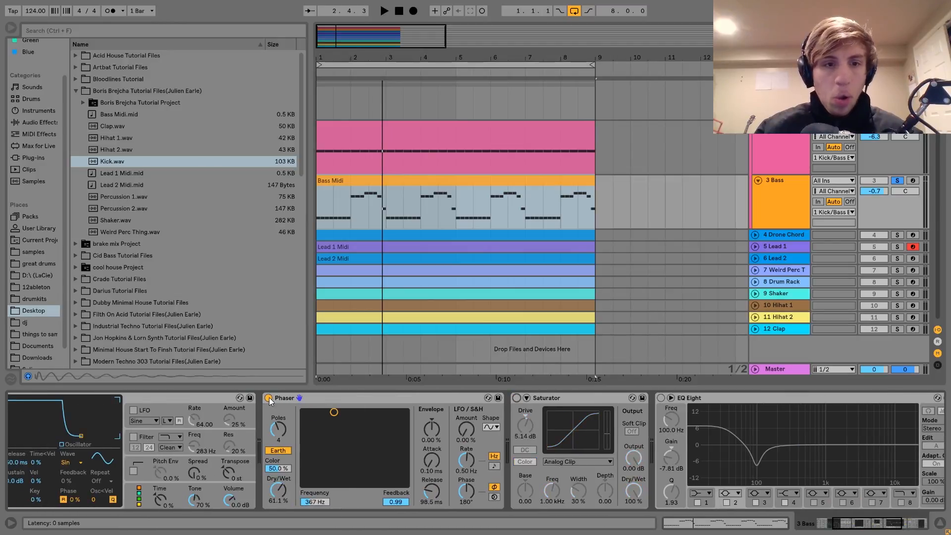
pyautogui.click(269, 397)
pyautogui.hscroll(-4, 268, 397)
pyautogui.press('space')
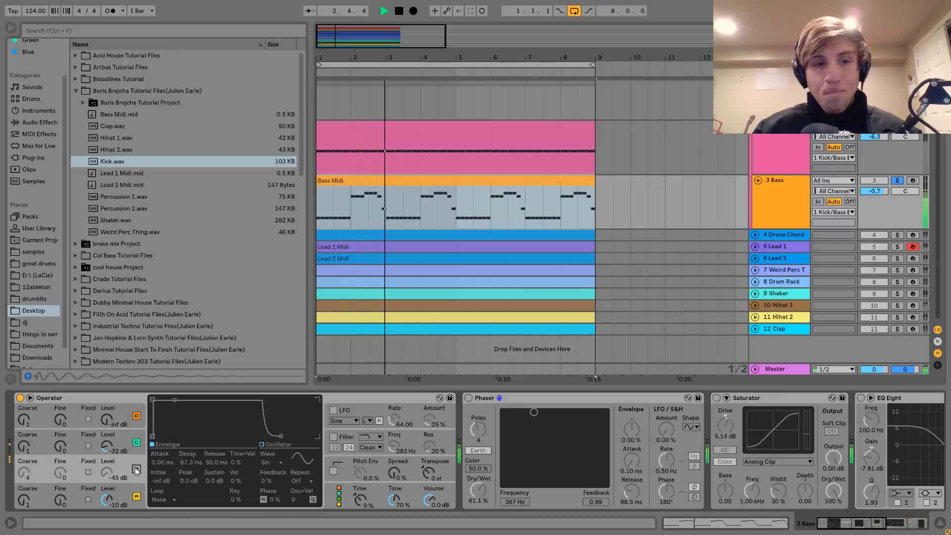
pyautogui.click(136, 468)
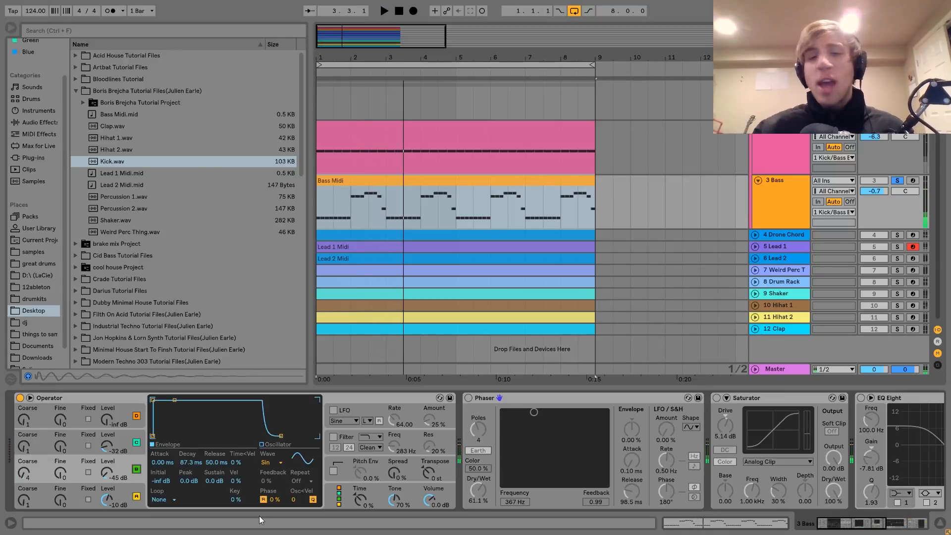
# Step: Switch the Compressor, EQ Eight, Saturator and Phaser on the Bass track back on
pyautogui.hscroll(10, 429, 435)
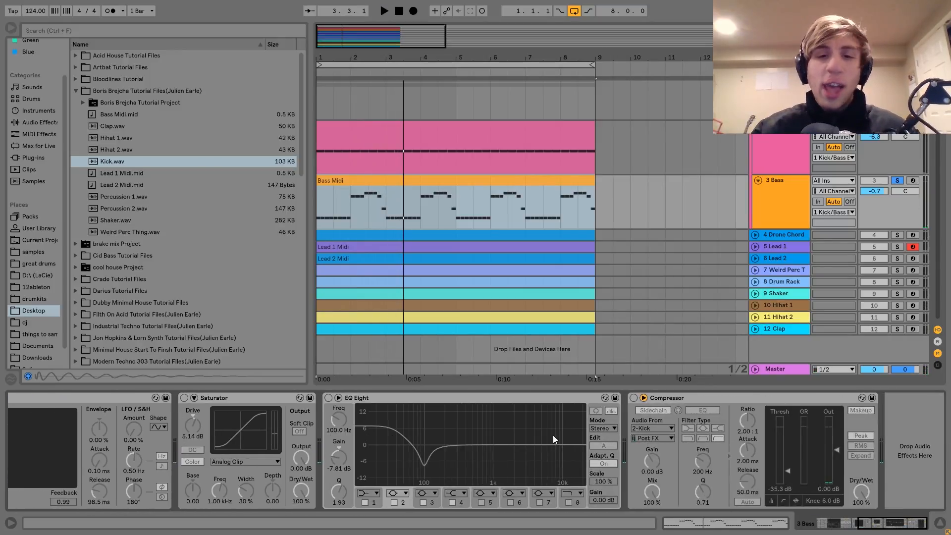
pyautogui.hscroll(-8, 632, 402)
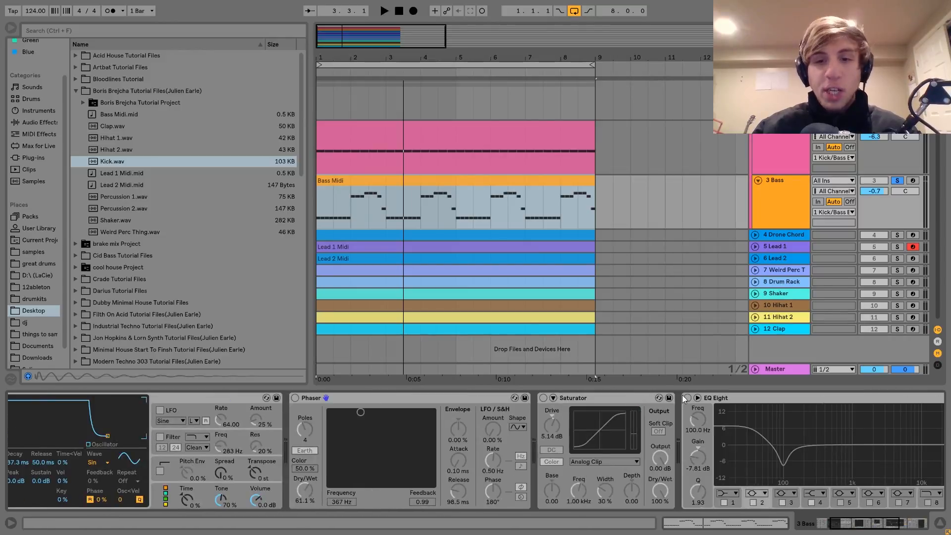
pyautogui.click(618, 397)
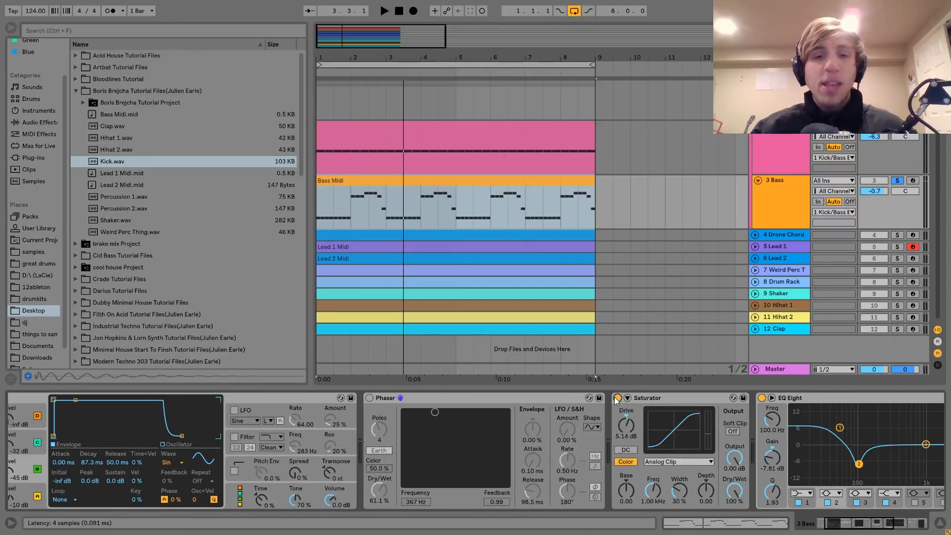
pyautogui.hscroll(-2, 614, 396)
pyautogui.click(468, 398)
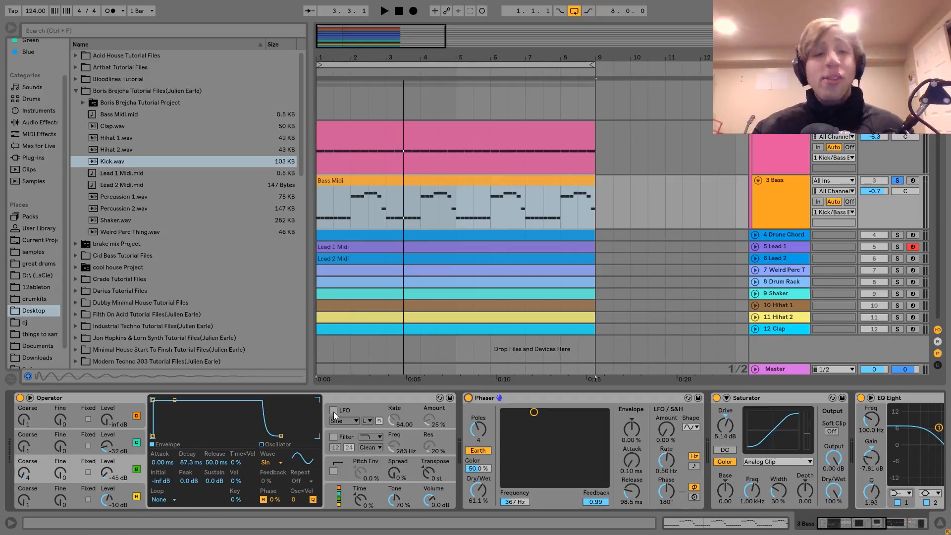
# Step: Turn Operator's filter back on and play the bass briefly with its filter envelope shown
pyautogui.click(346, 439)
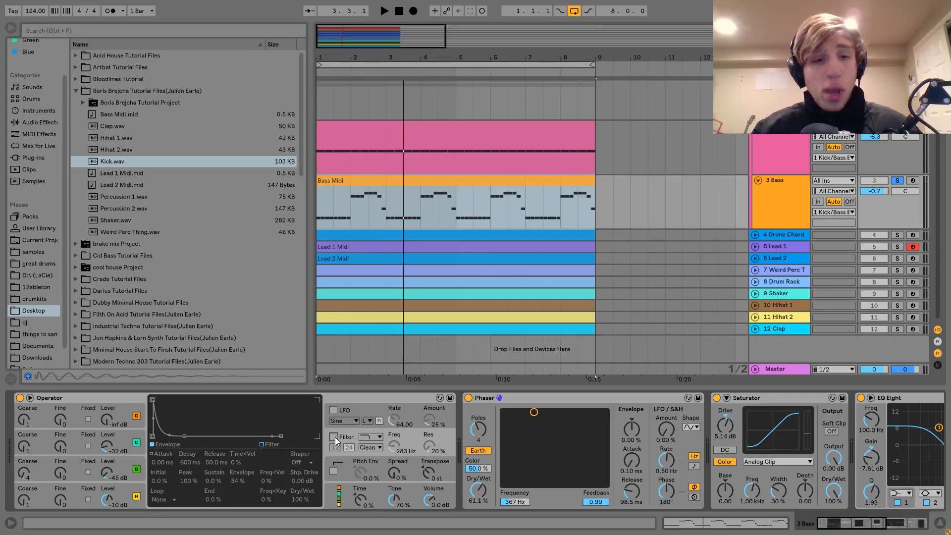
pyautogui.click(334, 437)
pyautogui.press('space')
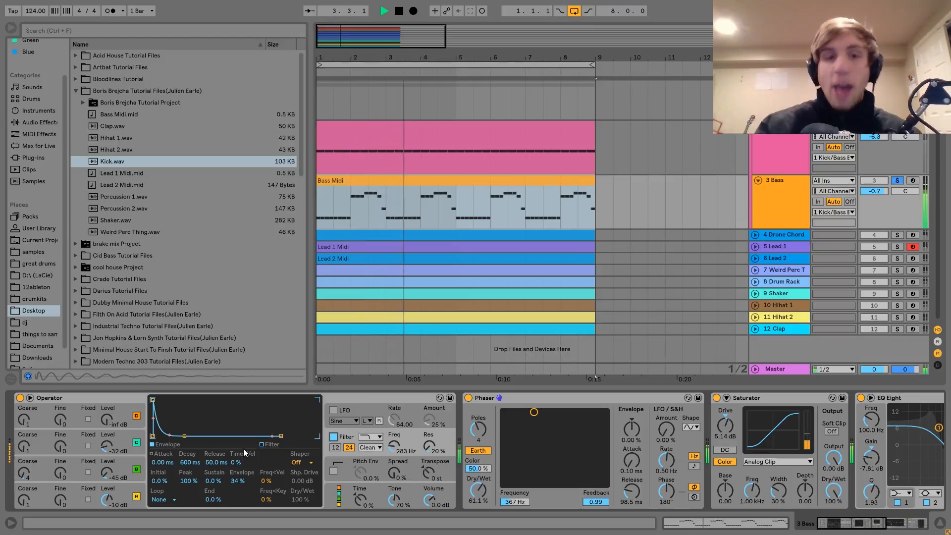
pyautogui.press('space')
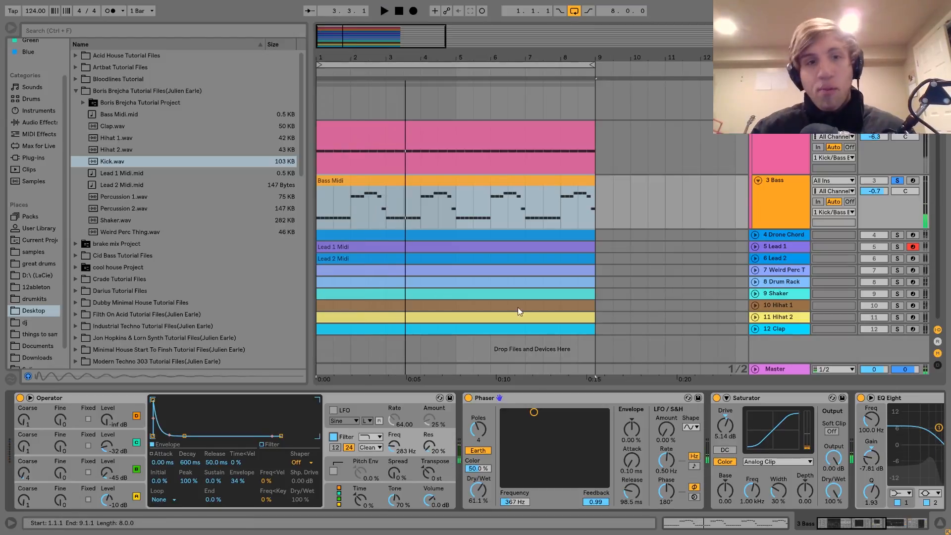
# Step: View the Bass Midi clip's notes, return to the devices and try a filter envelope decay of 4.96 s during playback
pyautogui.doubleClick(413, 179)
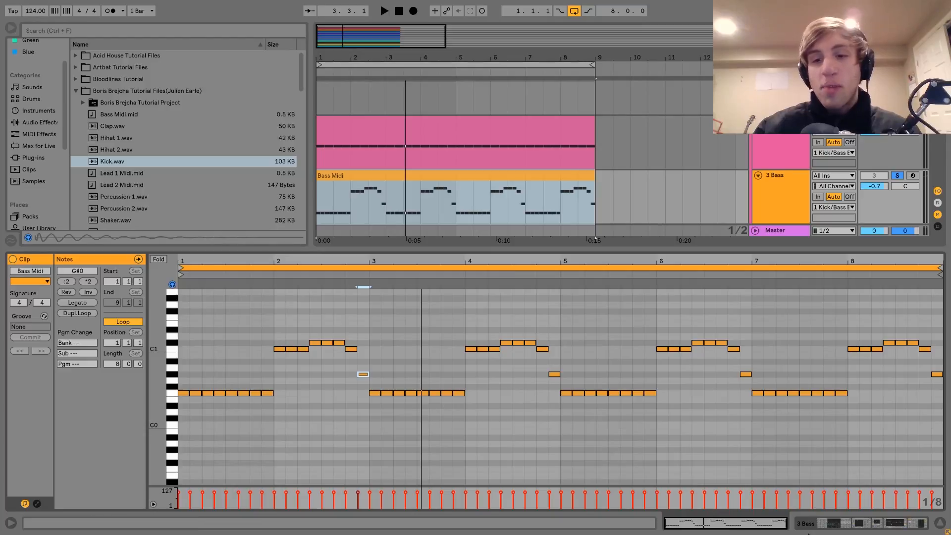
pyautogui.hotkey('shift', 'Tab')
pyautogui.press('space')
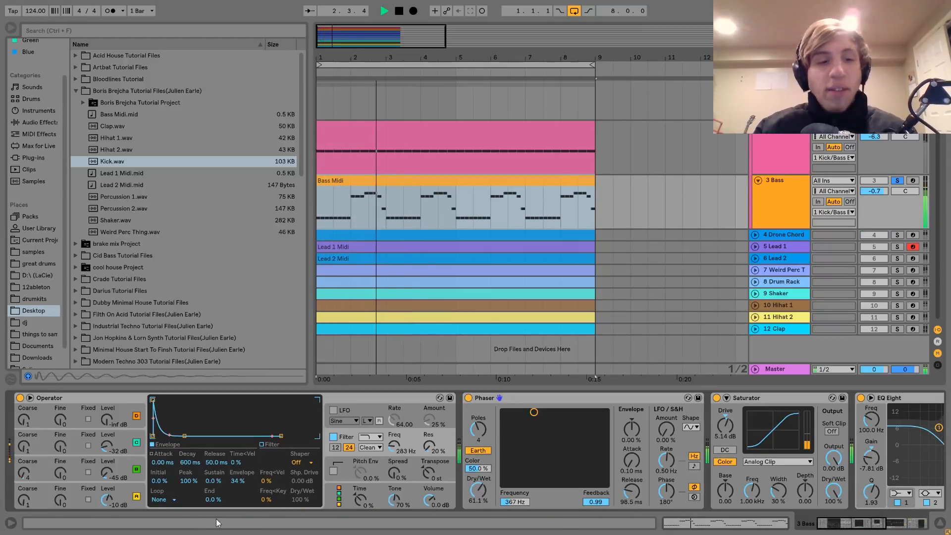
pyautogui.moveTo(191, 462)
pyautogui.mouseDown()
pyautogui.moveTo(191, 436)
pyautogui.moveTo(190, 465)
pyautogui.mouseUp()
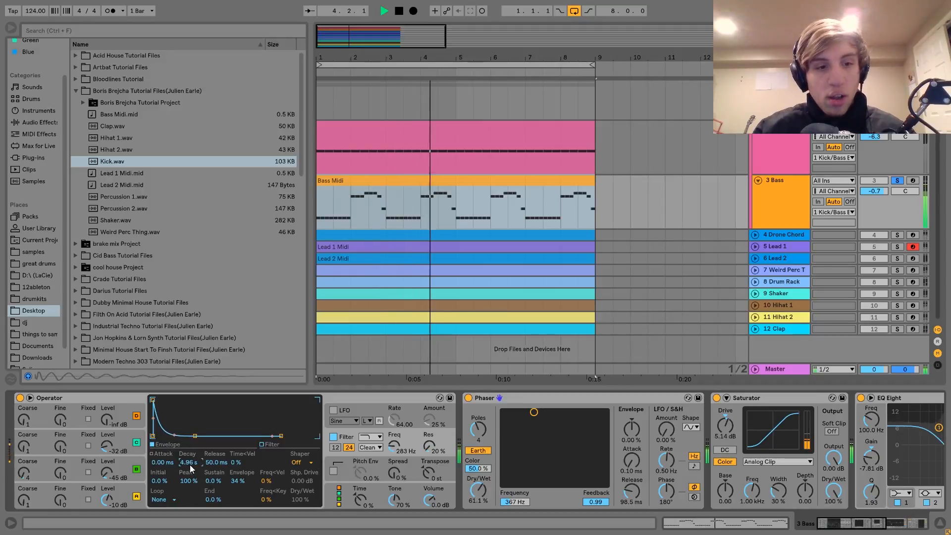
# Step: Set Operator's filter envelope decay to 579 ms and check the bass in the full mix, leaving the Bass track soloed
pyautogui.click(900, 180)
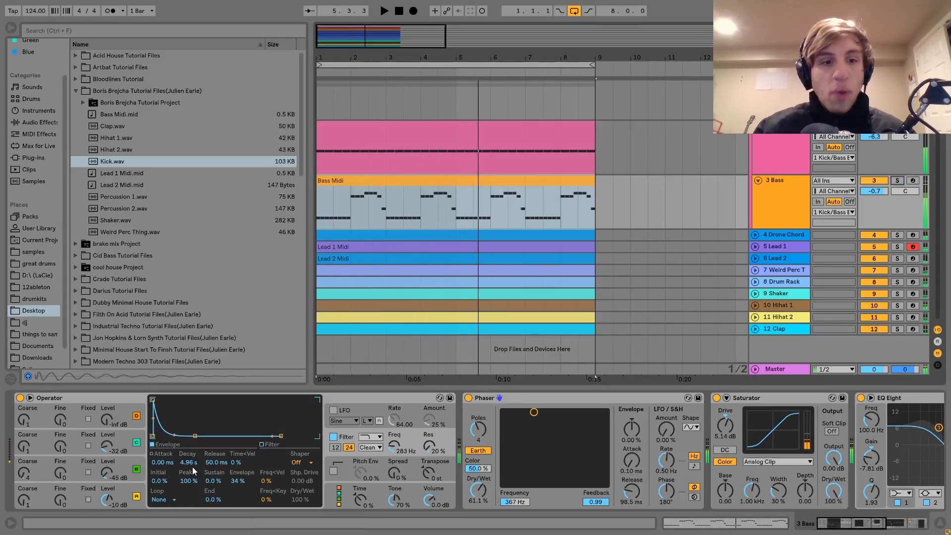
pyautogui.moveTo(189, 464); pyautogui.dragTo(188, 490)
pyautogui.press('space')
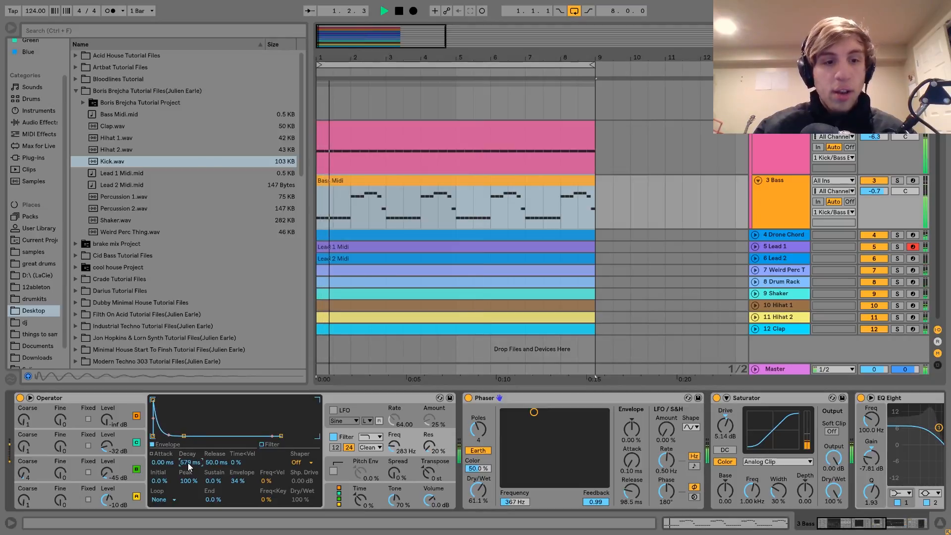
pyautogui.click(896, 180)
pyautogui.press('space')
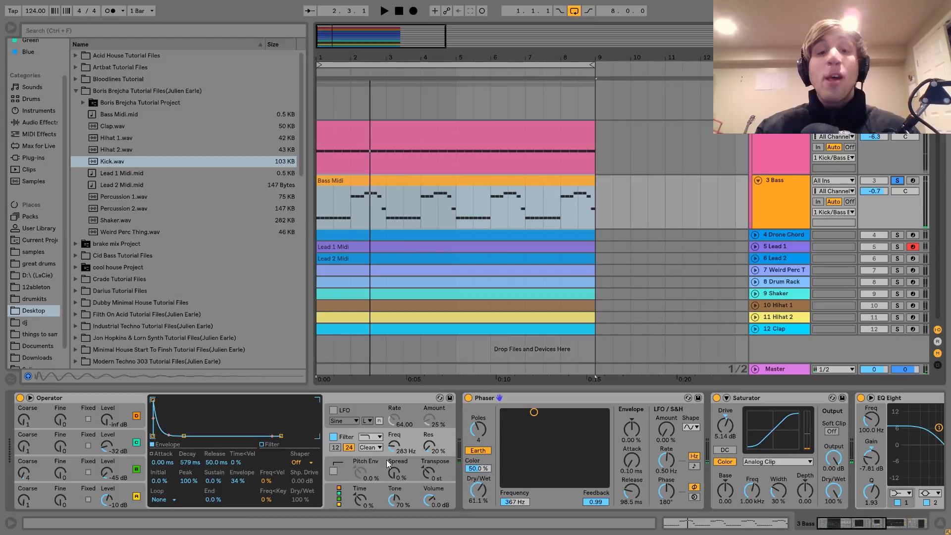
# Step: Select the Phaser and compare the bass with it bypassed and active during playback, leaving it on
pyautogui.hscroll(5, 386, 459)
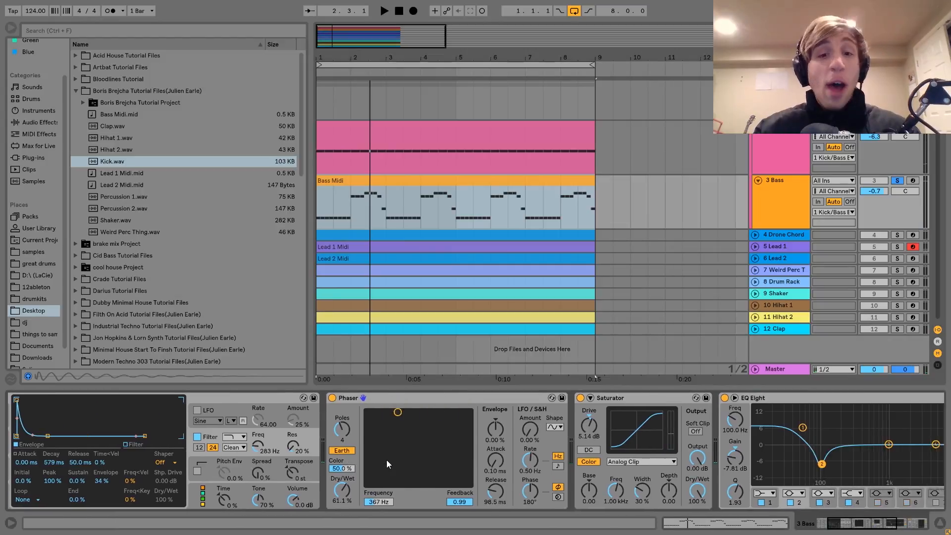
pyautogui.click(389, 397)
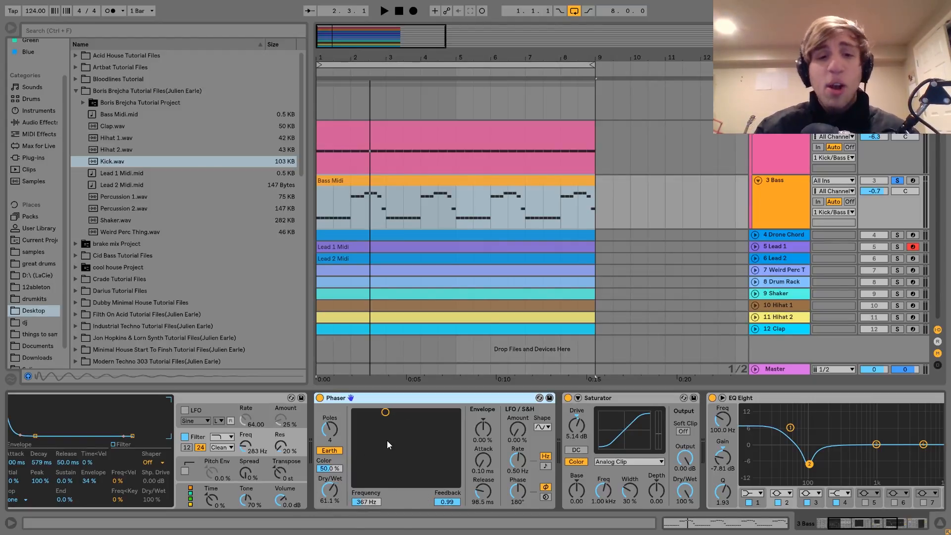
pyautogui.press('space')
pyautogui.click(320, 398)
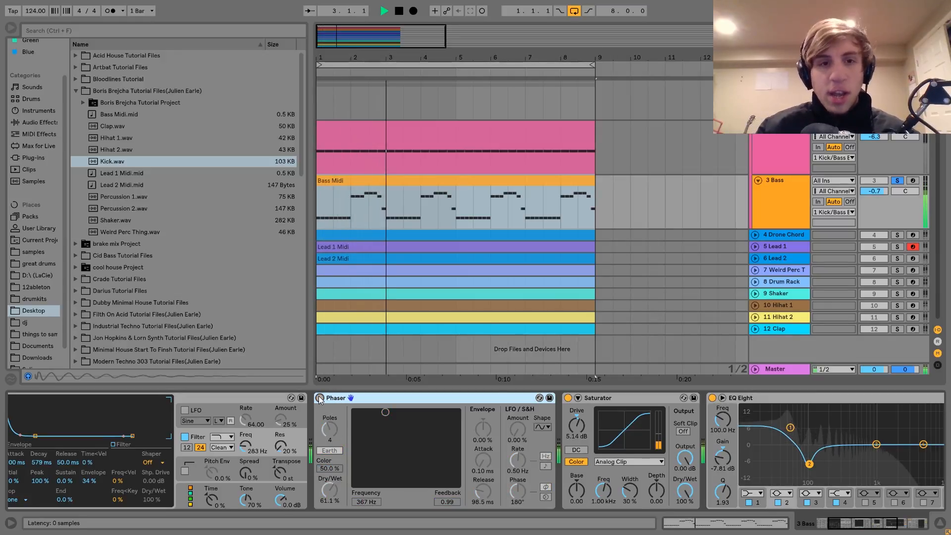
pyautogui.click(320, 398)
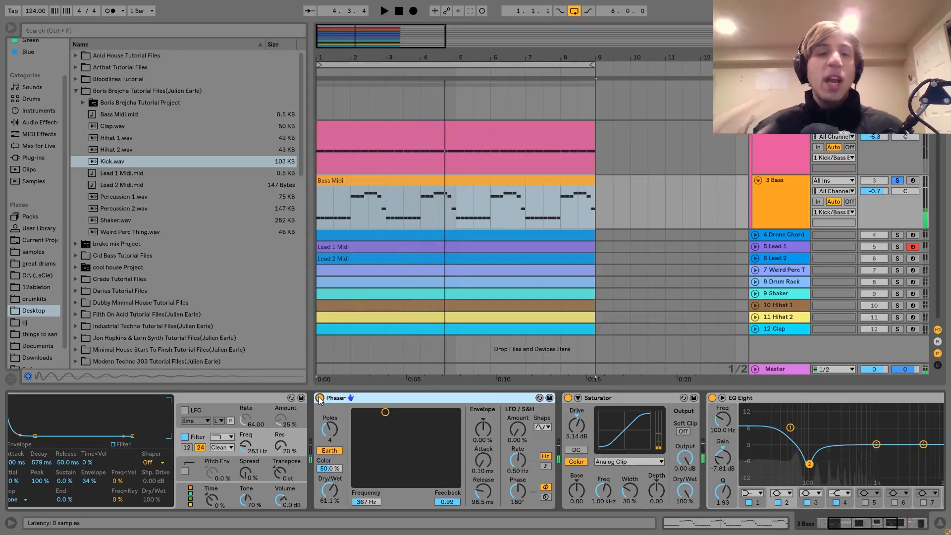
# Step: Select the Saturator and compare the bass with it bypassed and active during playback, leaving it on
pyautogui.hscroll(6, 319, 397)
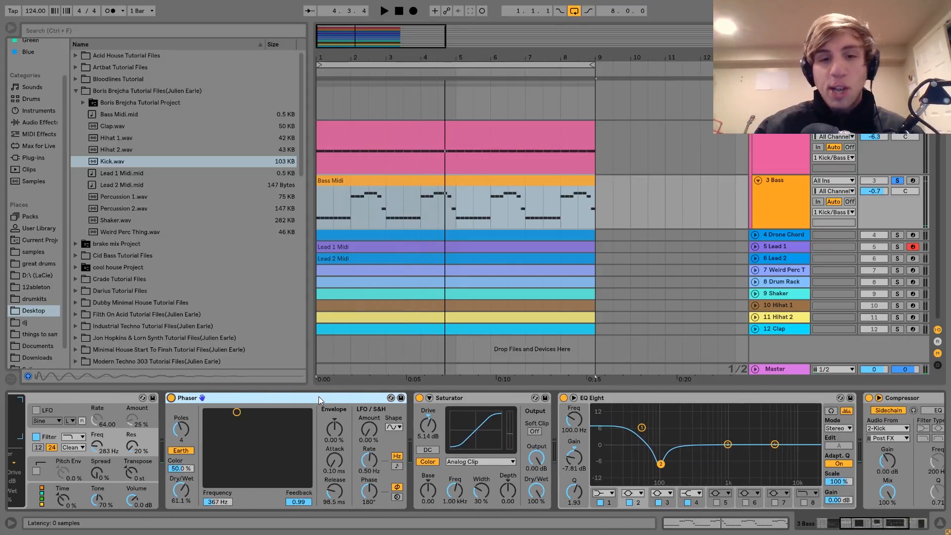
pyautogui.click(400, 396)
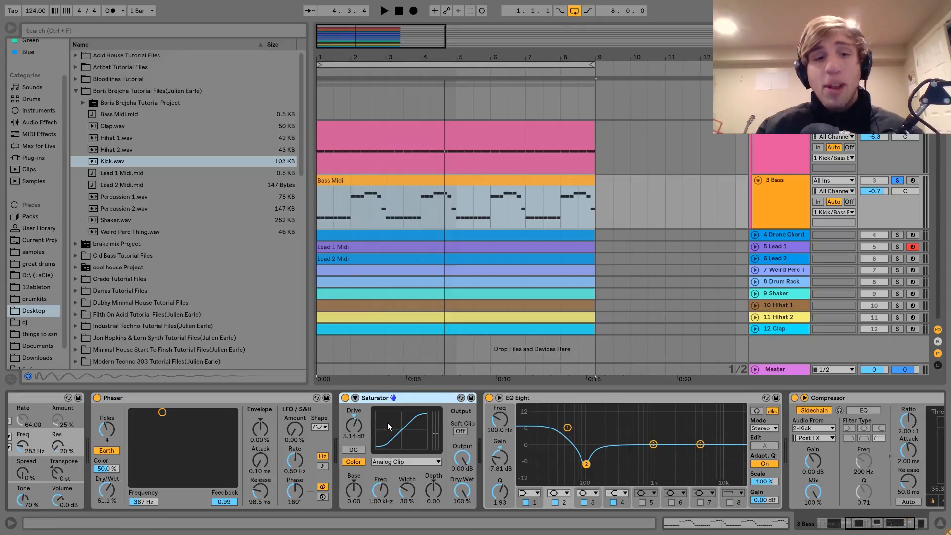
pyautogui.press('space')
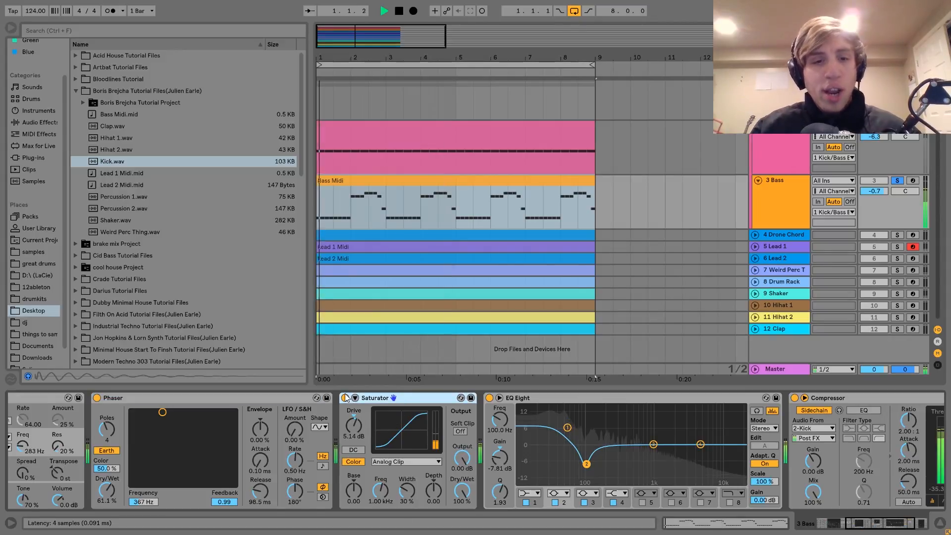
pyautogui.click(346, 398)
pyautogui.click(345, 397)
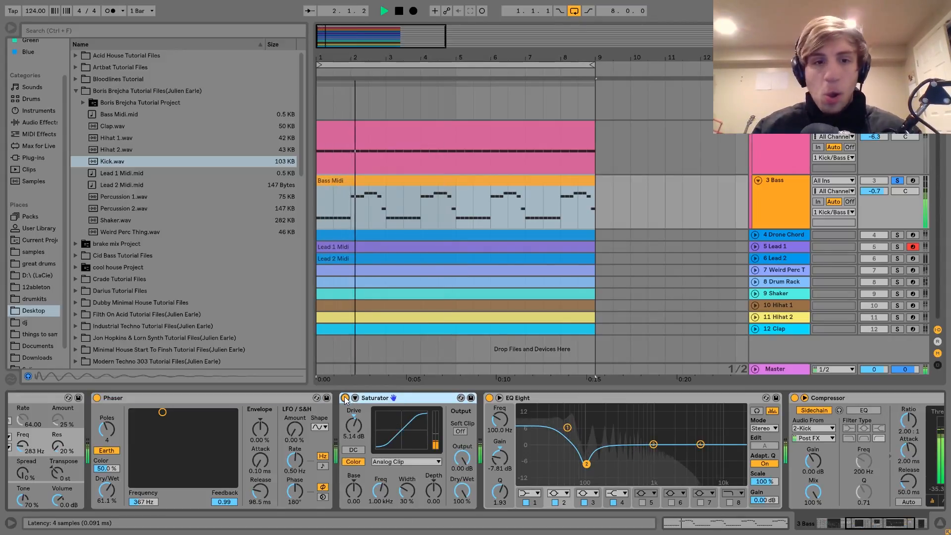
pyautogui.press('space')
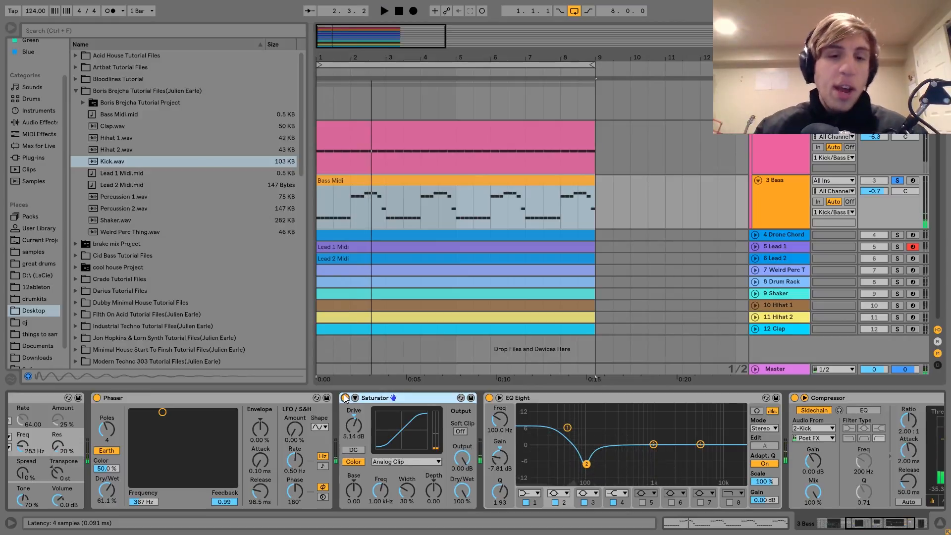
# Step: Play the soloed bass briefly while examining the EQ Eight curve and the sidechained Compressor
pyautogui.press('space')
pyautogui.hscroll(3, 344, 394)
pyautogui.hscroll(3, 344, 394)
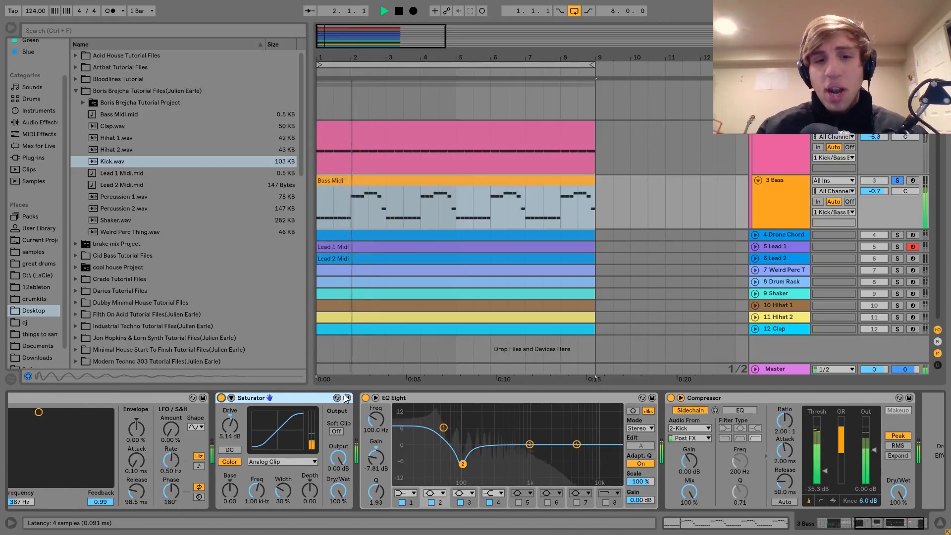
pyautogui.press('space')
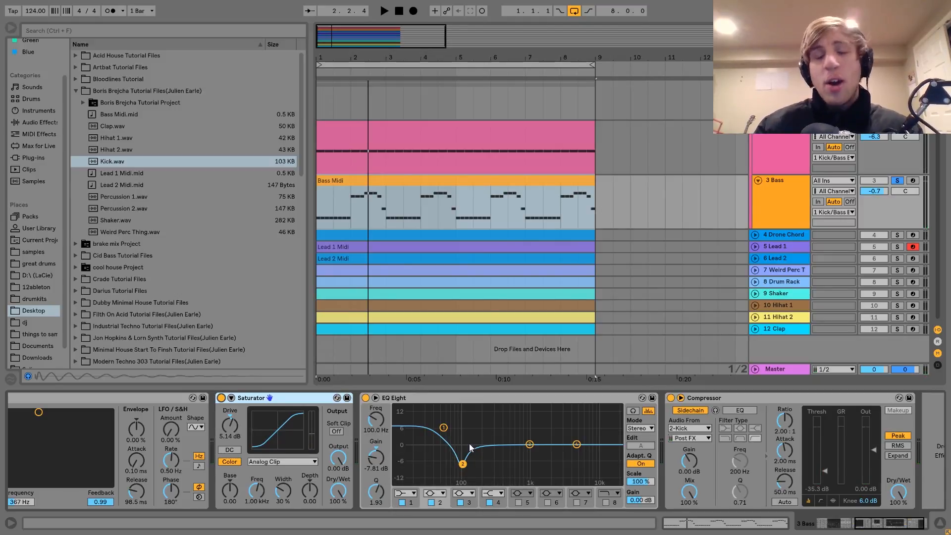
# Step: Compare the soloed bass with its EQ Eight bypassed and active during playback, leaving the EQ on
pyautogui.click(430, 178)
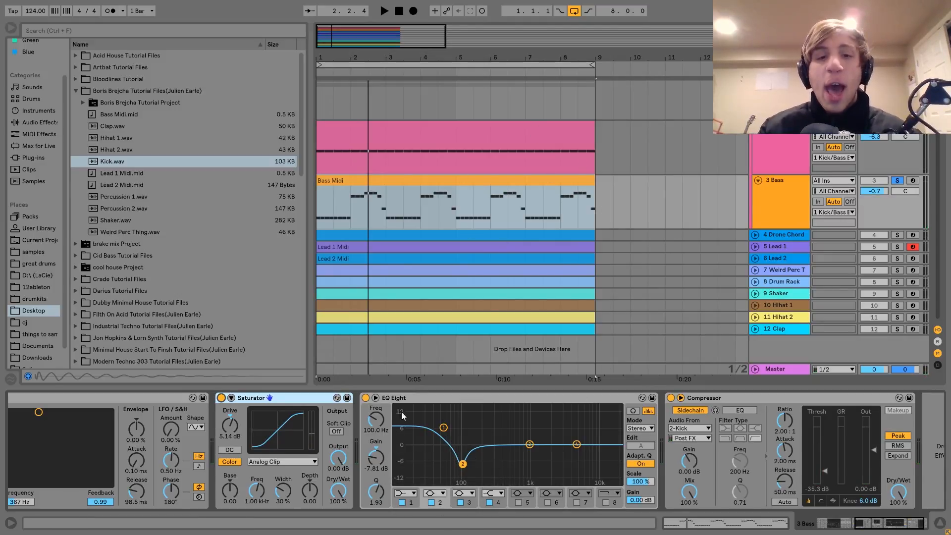
pyautogui.press('space')
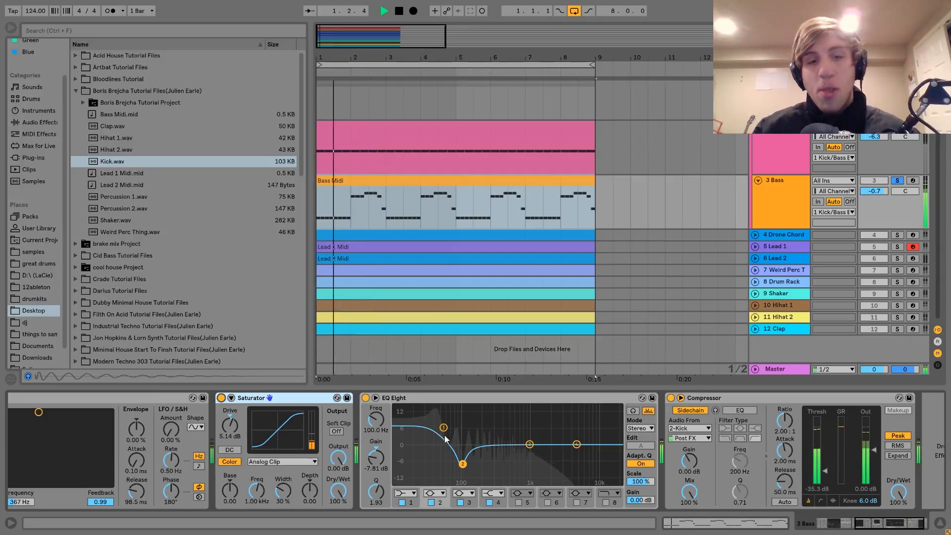
pyautogui.hscroll(2, 442, 437)
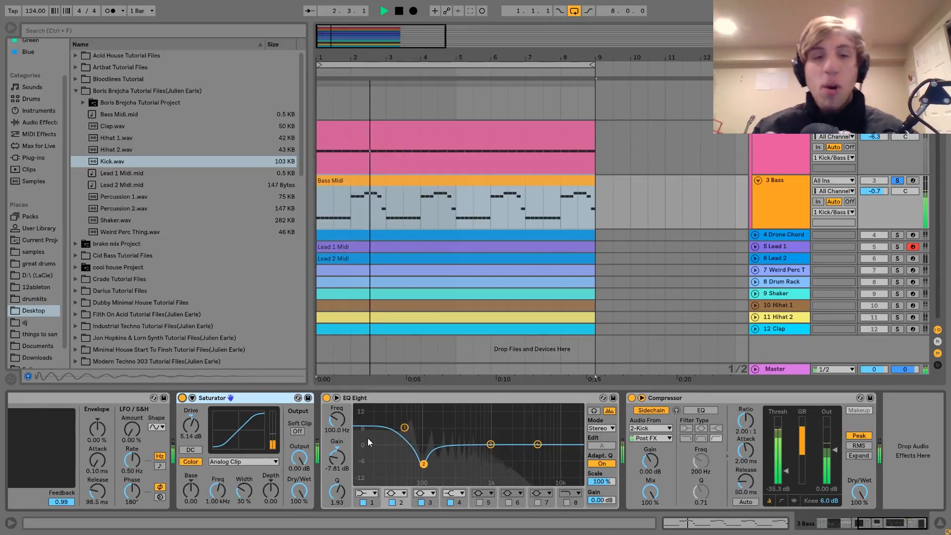
pyautogui.press('space')
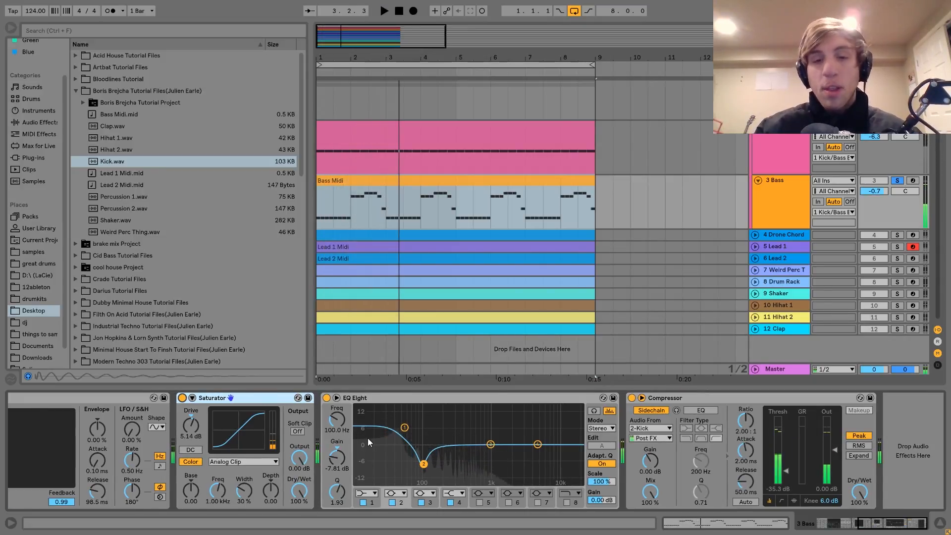
pyautogui.press('space')
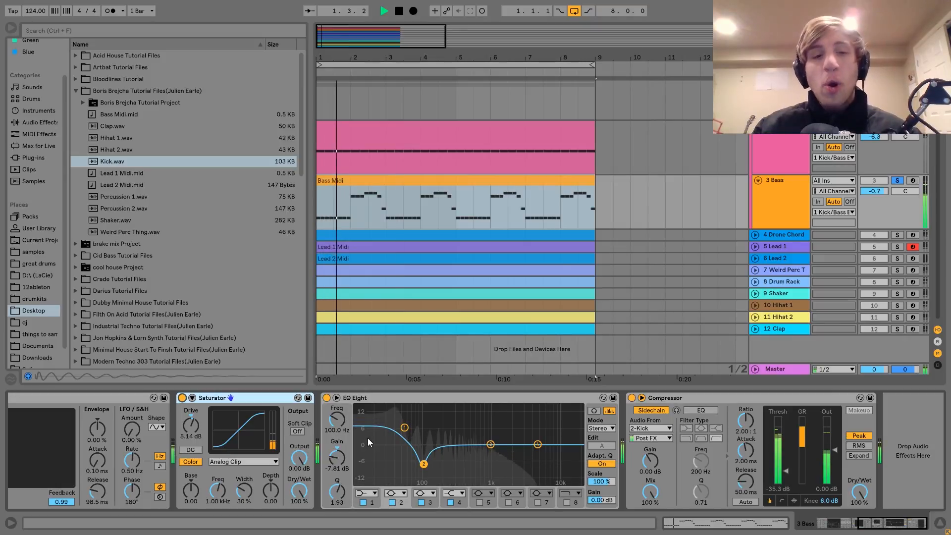
pyautogui.click(327, 398)
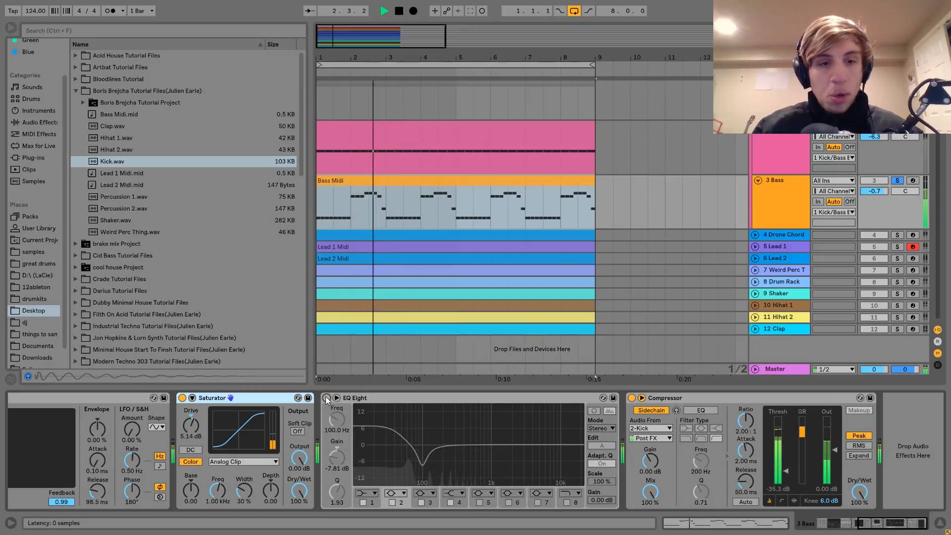
pyautogui.click(326, 398)
pyautogui.press('space')
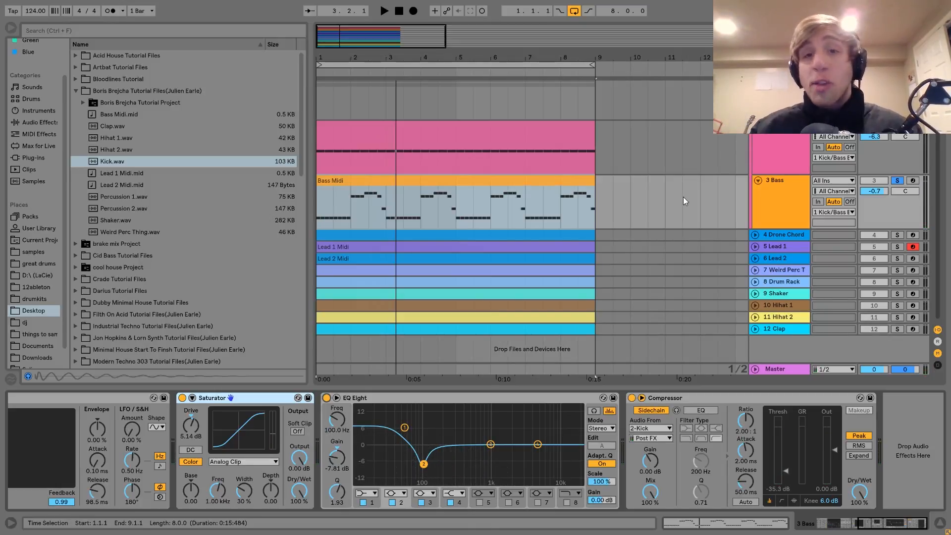
# Step: Solo the Kick/Bass Bus group and compare its Compressor bypassed and active during playback, leaving it on
pyautogui.click(742, 146)
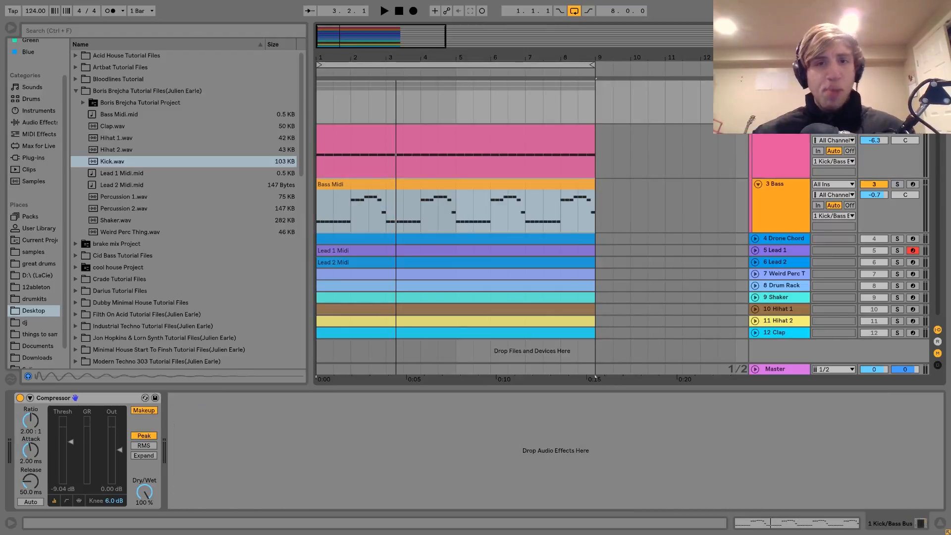
pyautogui.press('space')
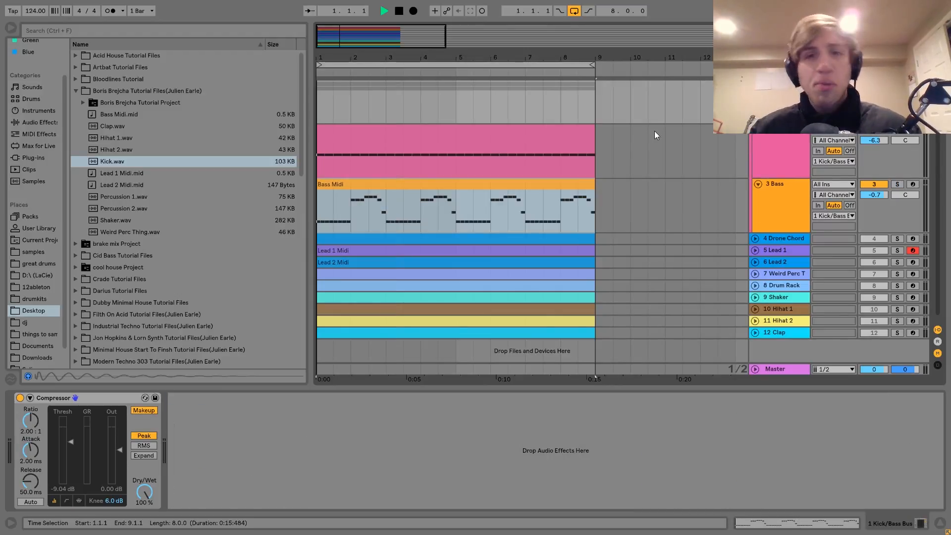
pyautogui.click(20, 399)
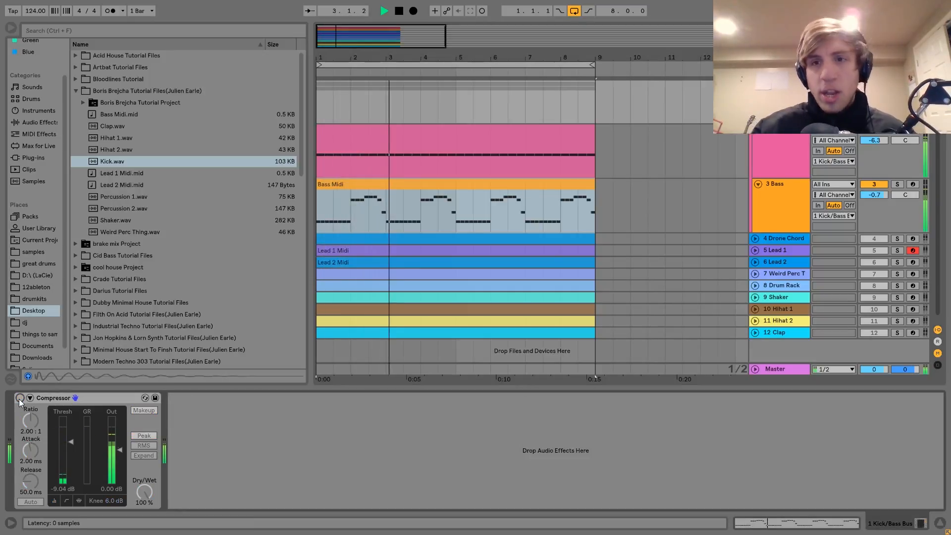
pyautogui.click(19, 398)
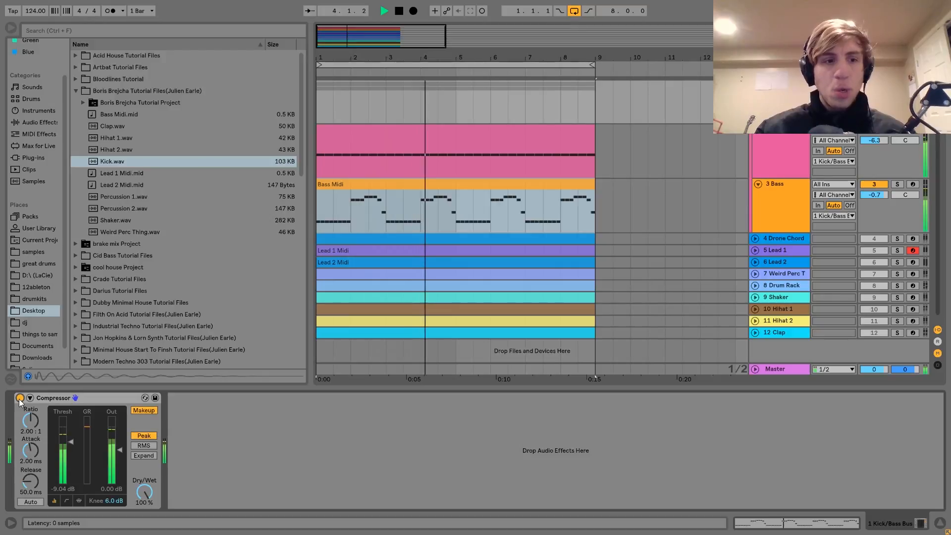
pyautogui.press('space')
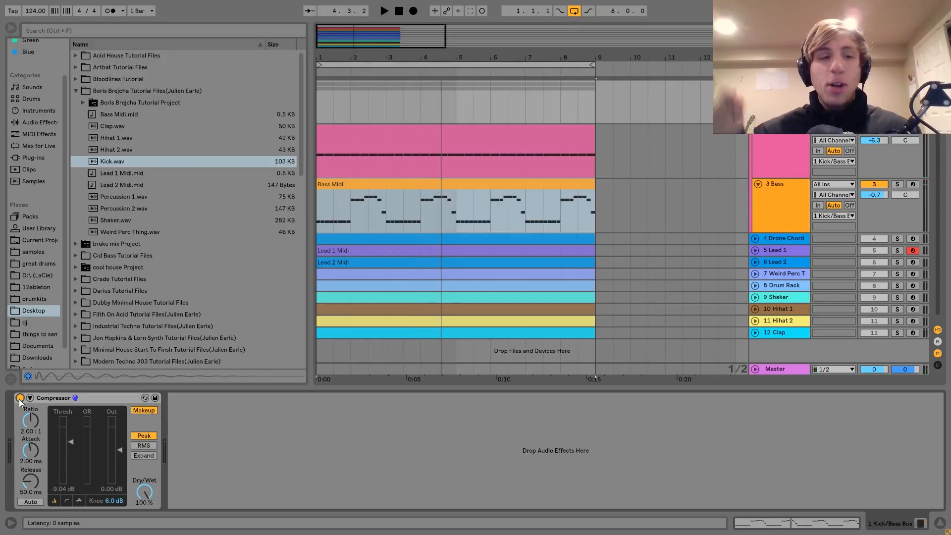
pyautogui.press('space')
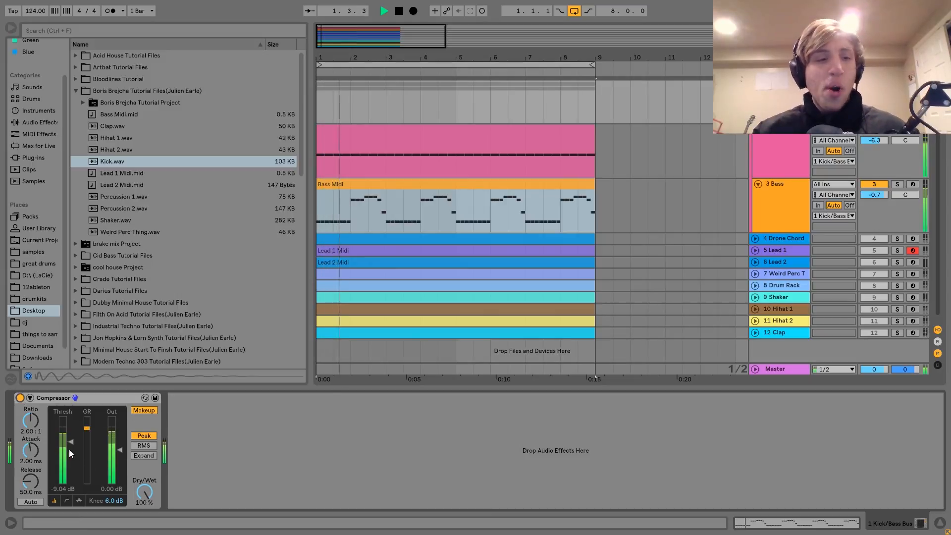
pyautogui.click(72, 443)
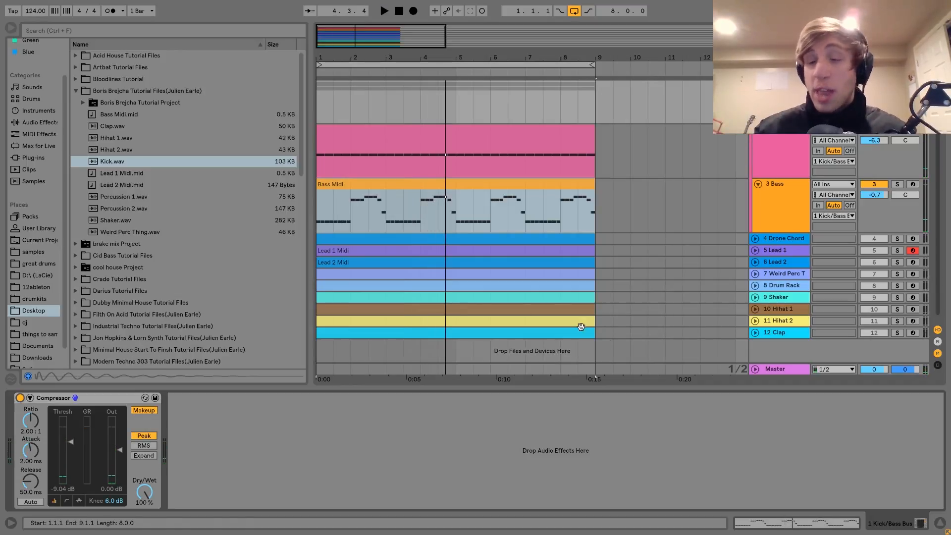
# Step: Unfold the Drone Chord track, solo it and play it briefly
pyautogui.click(773, 237)
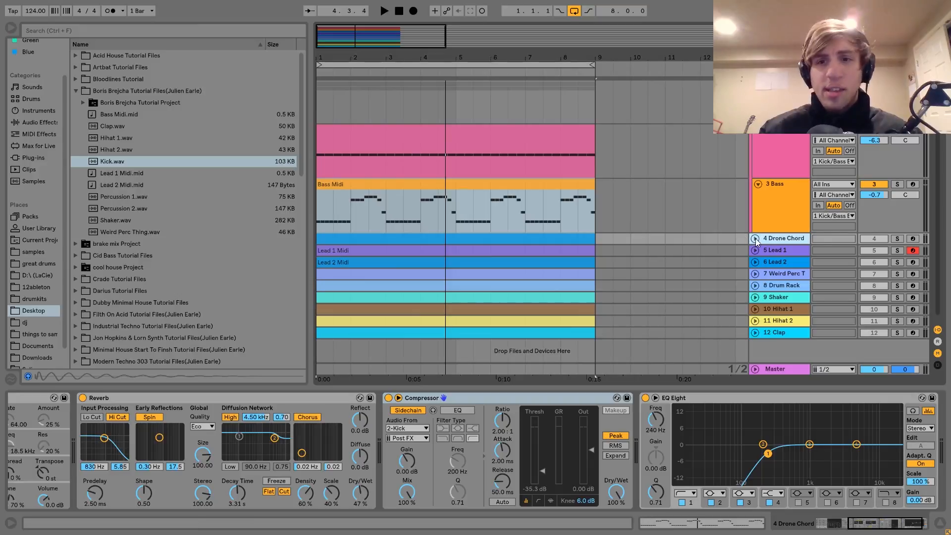
pyautogui.click(755, 239)
pyautogui.click(897, 238)
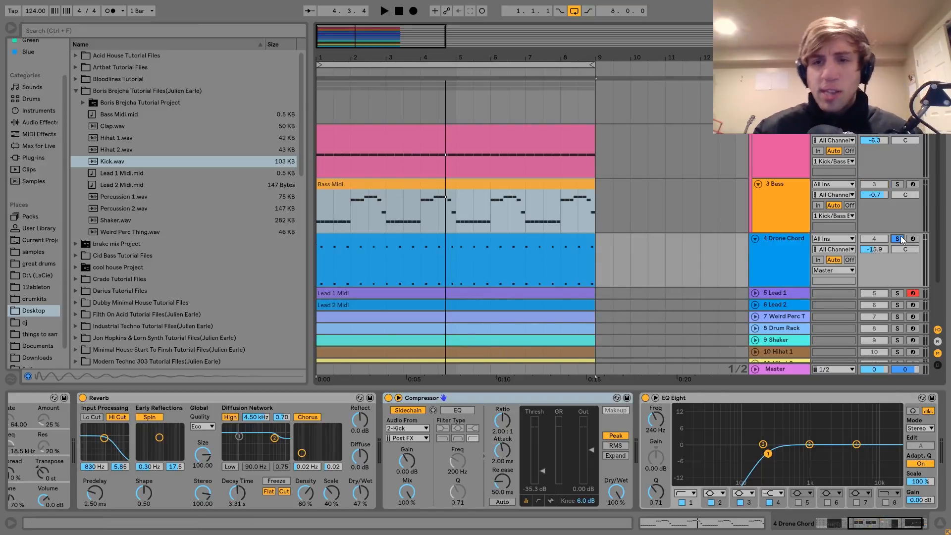
pyautogui.press('space')
pyautogui.click(795, 248)
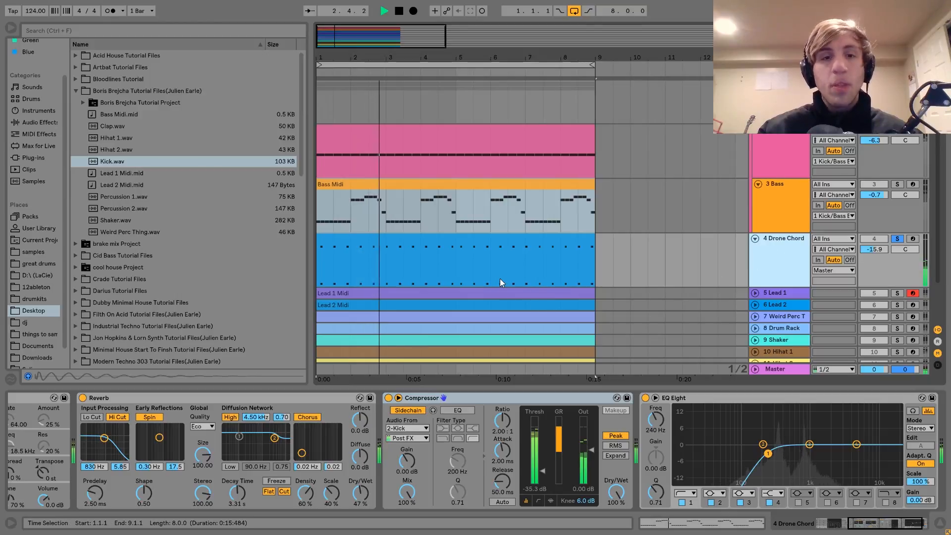
pyautogui.press('space')
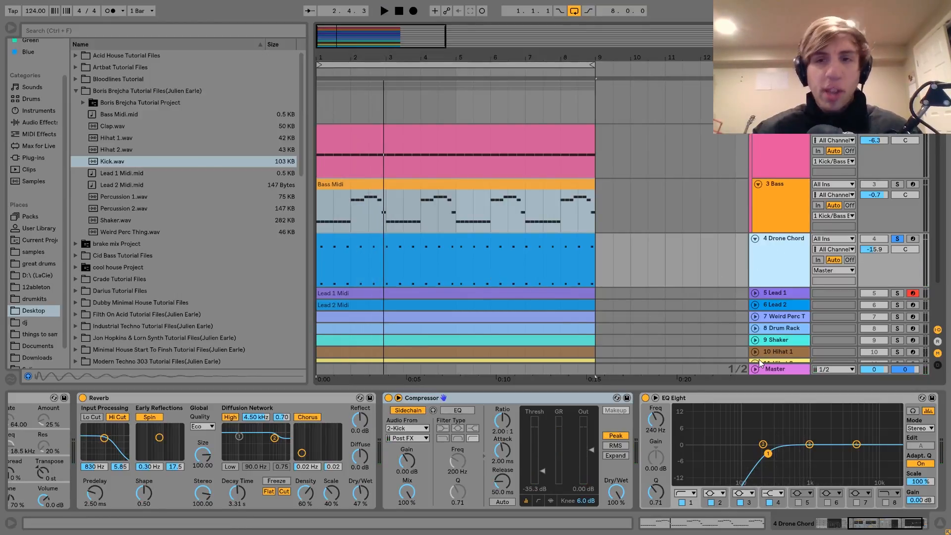
# Step: Play the drone with the Bass, Lead 2 and Lead 1 tracks also soloed, and return to soloing Drone Chord alone
pyautogui.click(897, 183)
pyautogui.press('space')
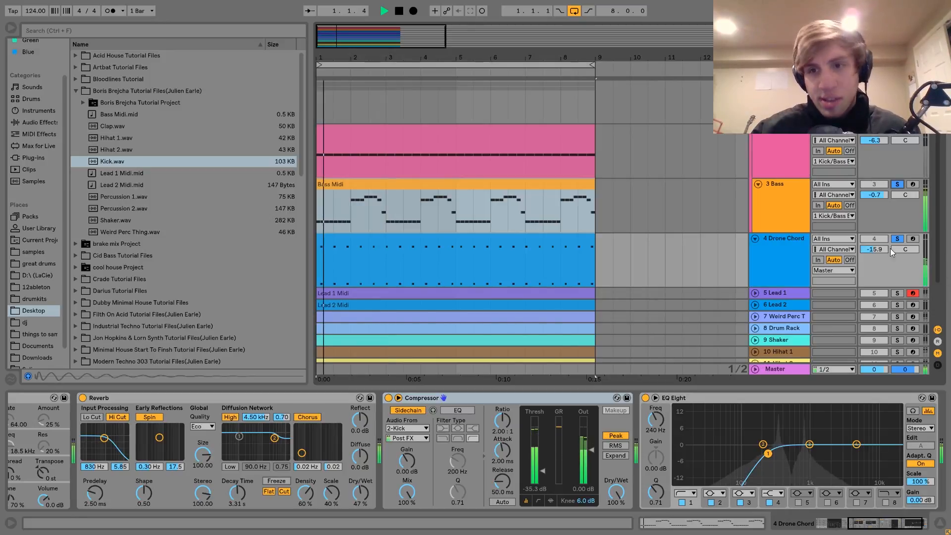
pyautogui.click(897, 305)
pyautogui.click(897, 293)
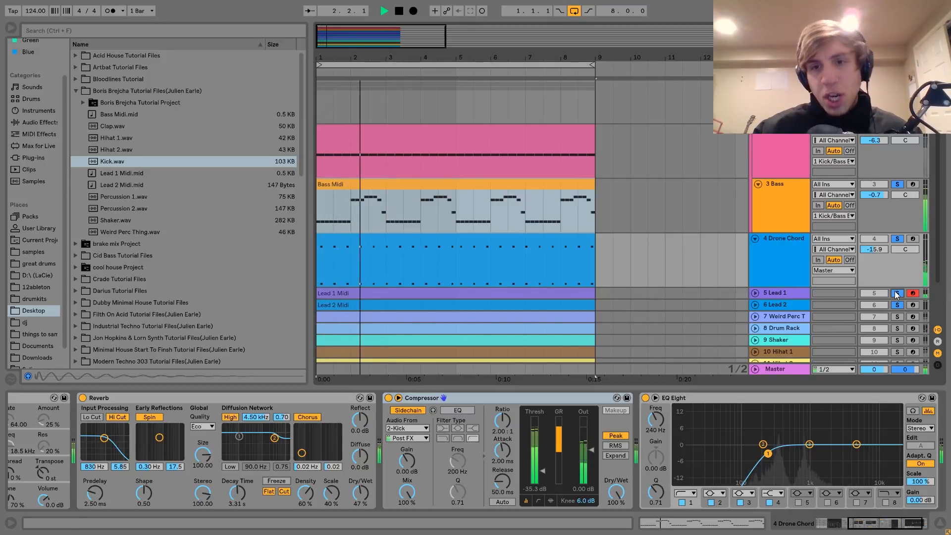
pyautogui.click(898, 239)
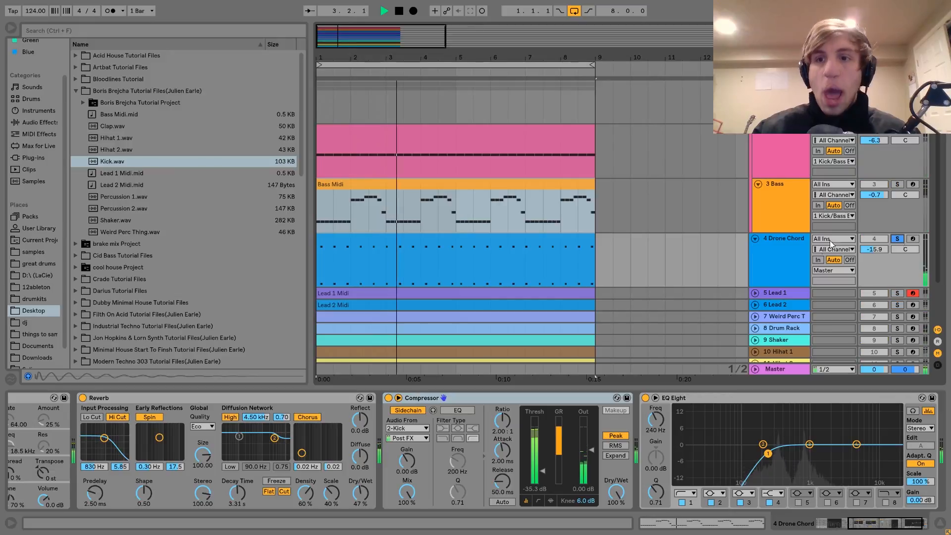
pyautogui.press('space')
# Step: Show the Drone Chord track's devices and open its MIDI clip to examine the notes
pyautogui.click(772, 252)
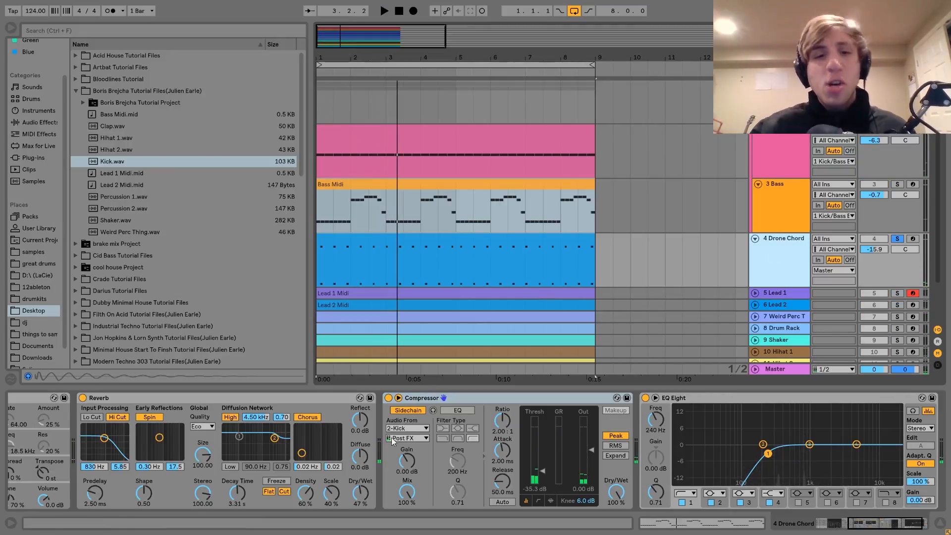
pyautogui.scroll(5, 382, 445)
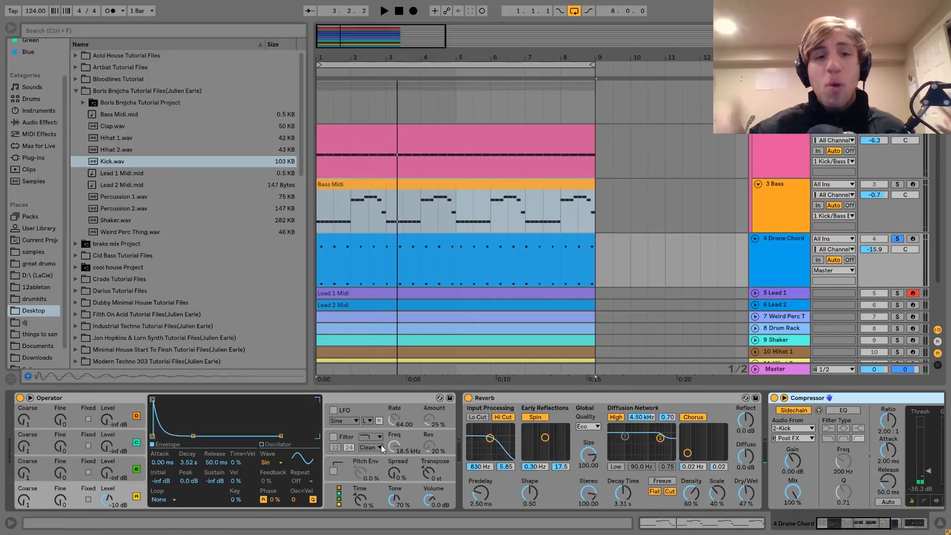
pyautogui.doubleClick(399, 235)
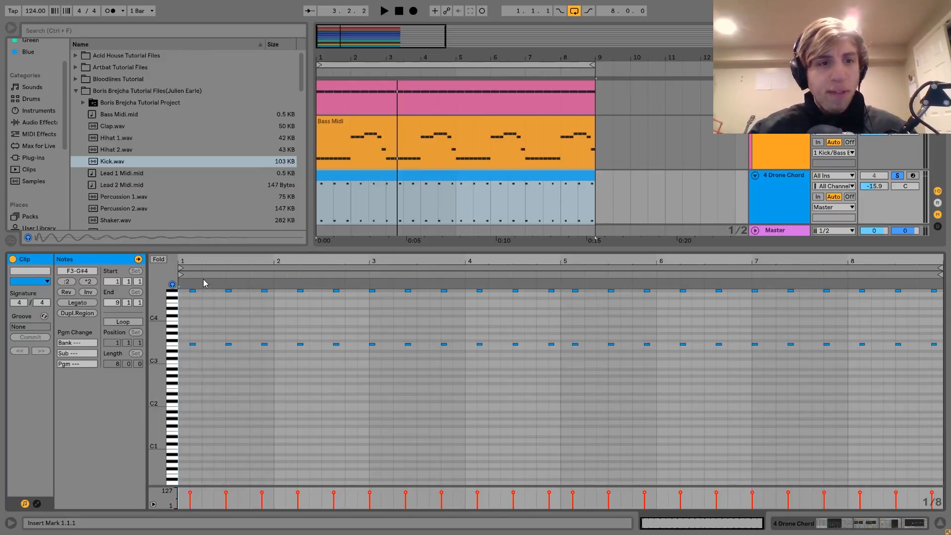
pyautogui.moveTo(157, 353); pyautogui.dragTo(157, 356)
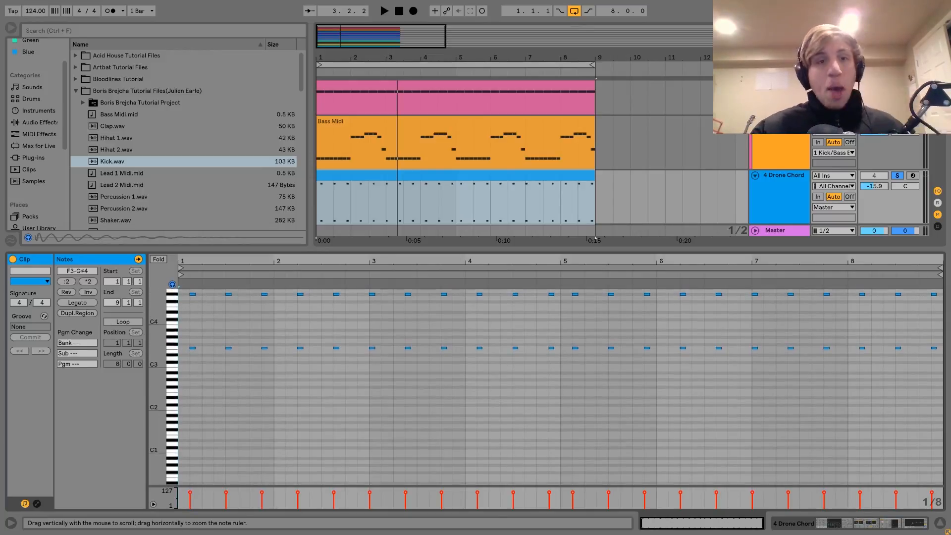
# Step: Unsolo Drone Chord and play the full mix while examining the drone's devices and its MIDI clip
pyautogui.press('space')
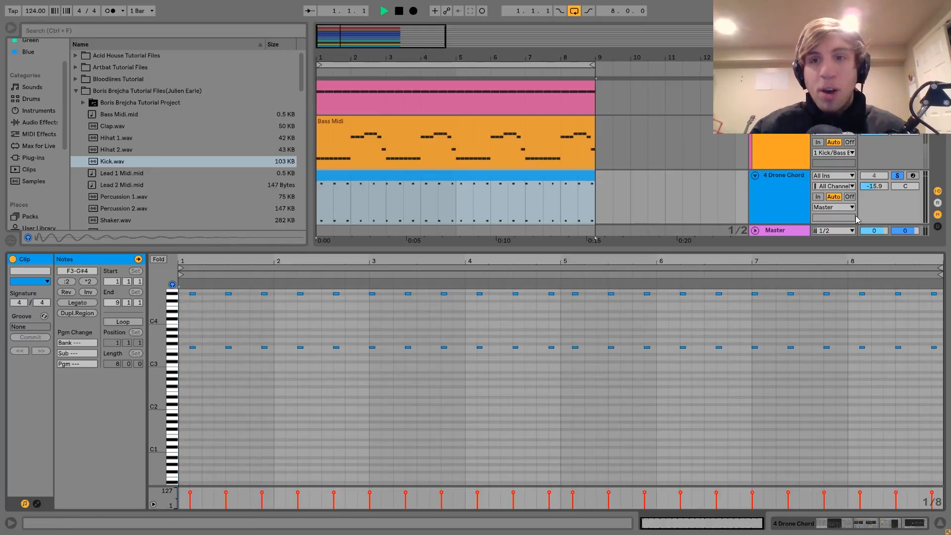
pyautogui.click(896, 175)
pyautogui.click(797, 184)
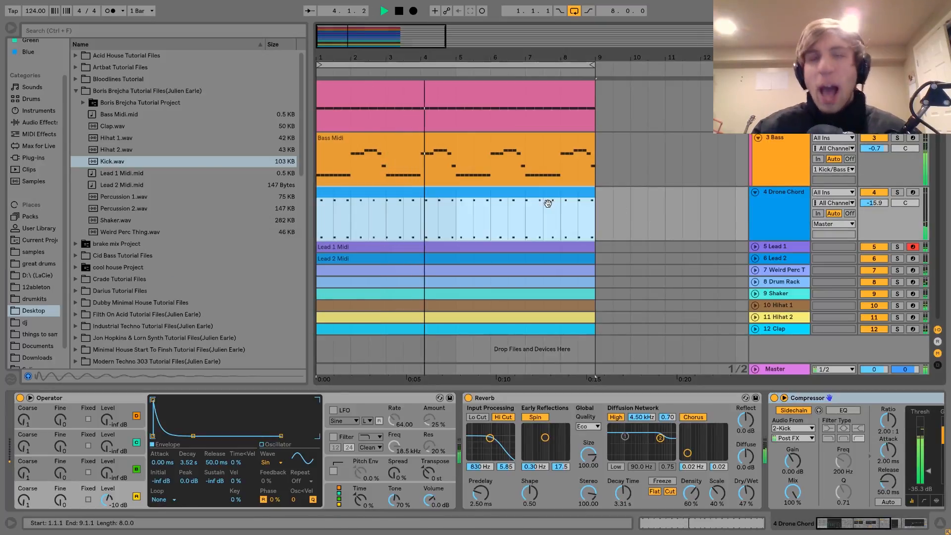
pyautogui.doubleClick(548, 203)
pyautogui.press('space')
pyautogui.press('space')
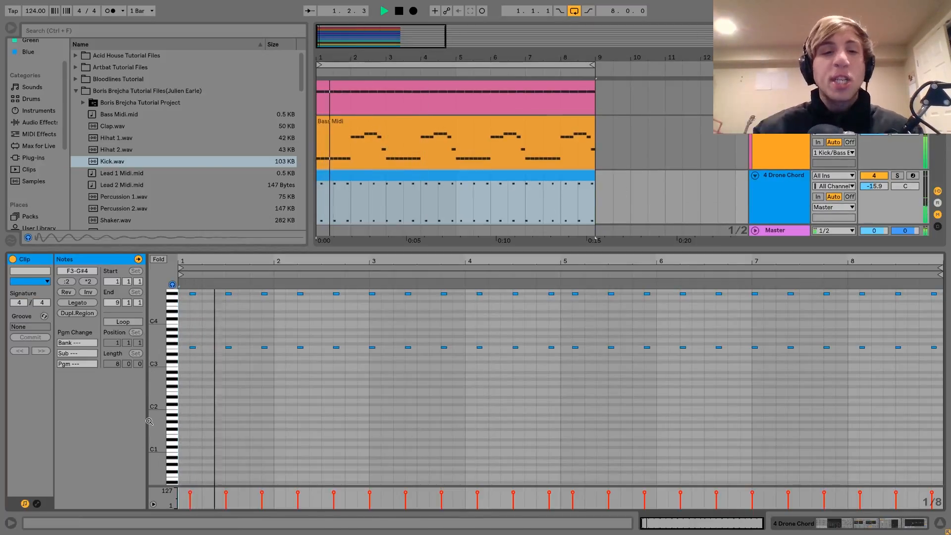
pyautogui.click(798, 181)
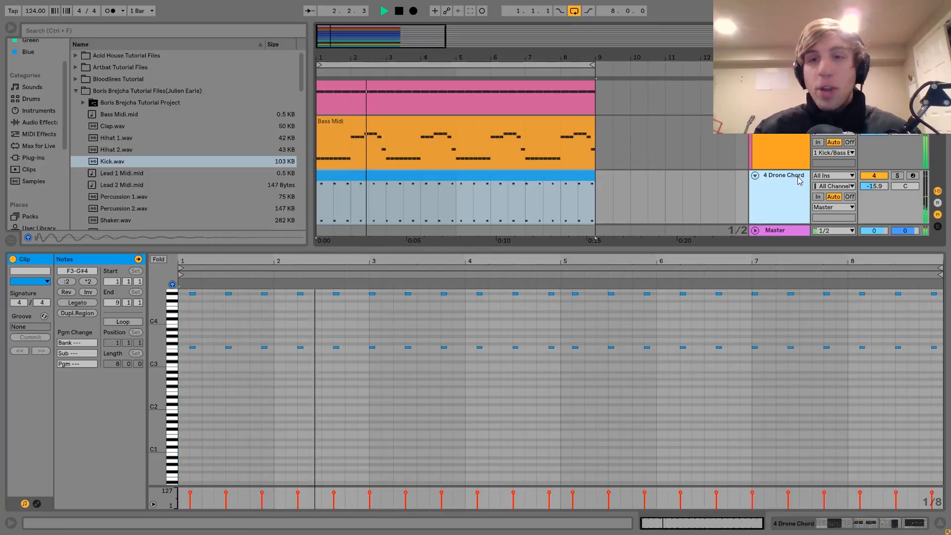
pyautogui.press('space')
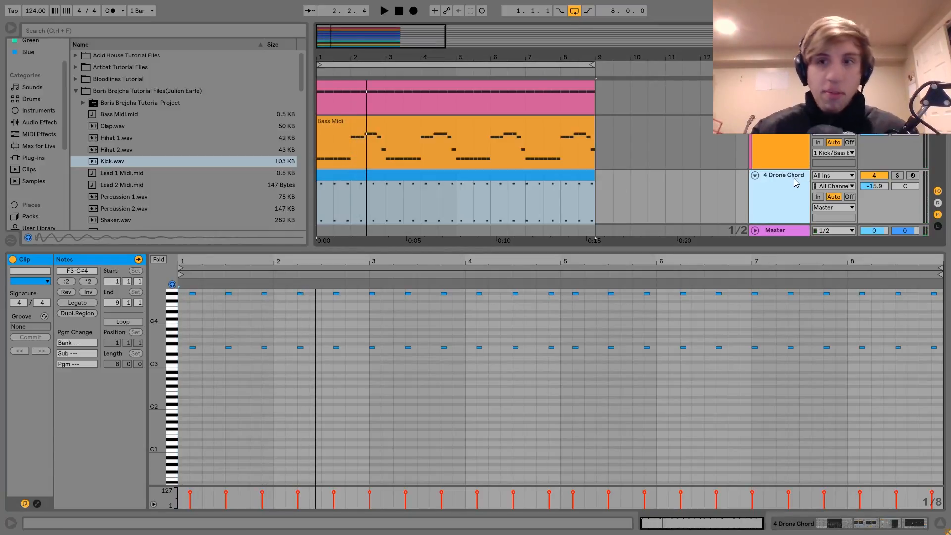
# Step: Solo Drone Chord again, play it briefly and examine its Operator, Reverb, sidechained Compressor and EQ Eight settings
pyautogui.click(471, 203)
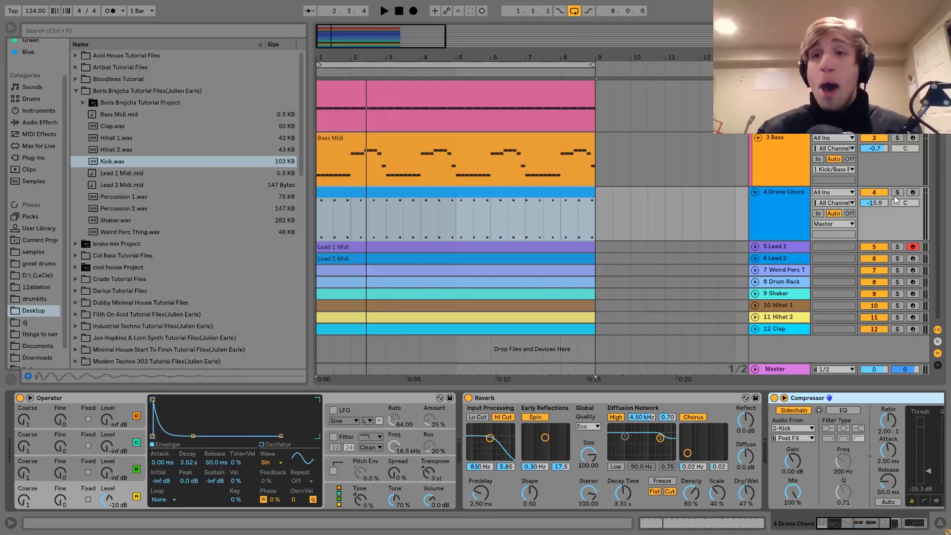
pyautogui.click(895, 194)
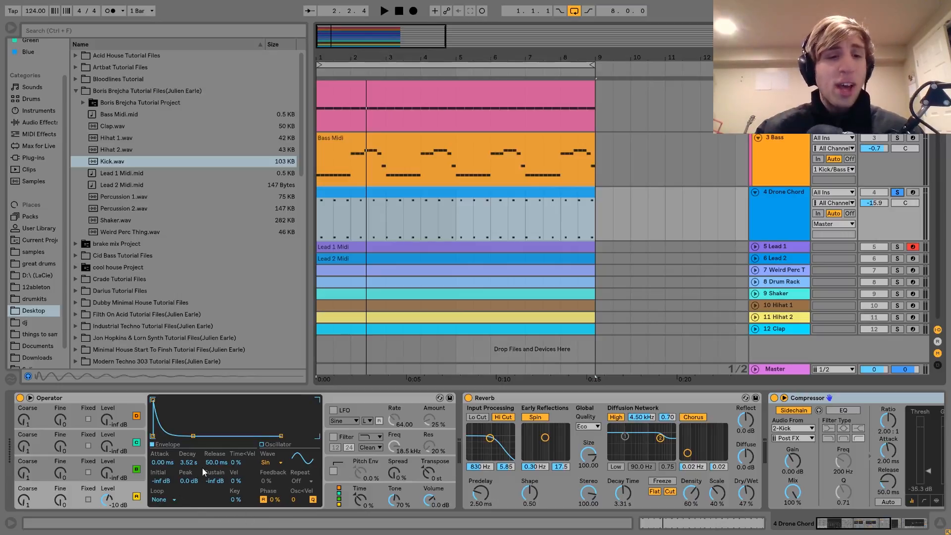
pyautogui.press('space')
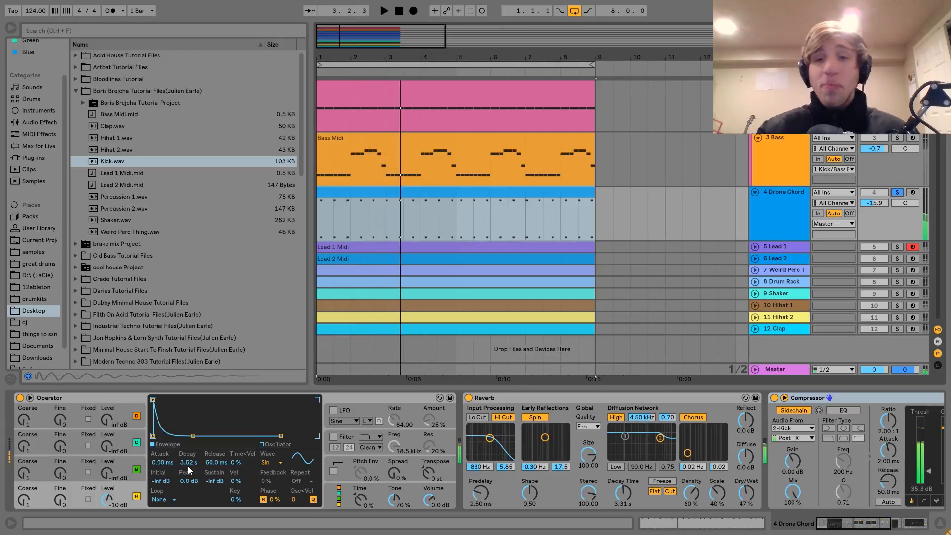
pyautogui.press('space')
pyautogui.scroll(-5, 188, 465)
pyautogui.scroll(-1, 471, 420)
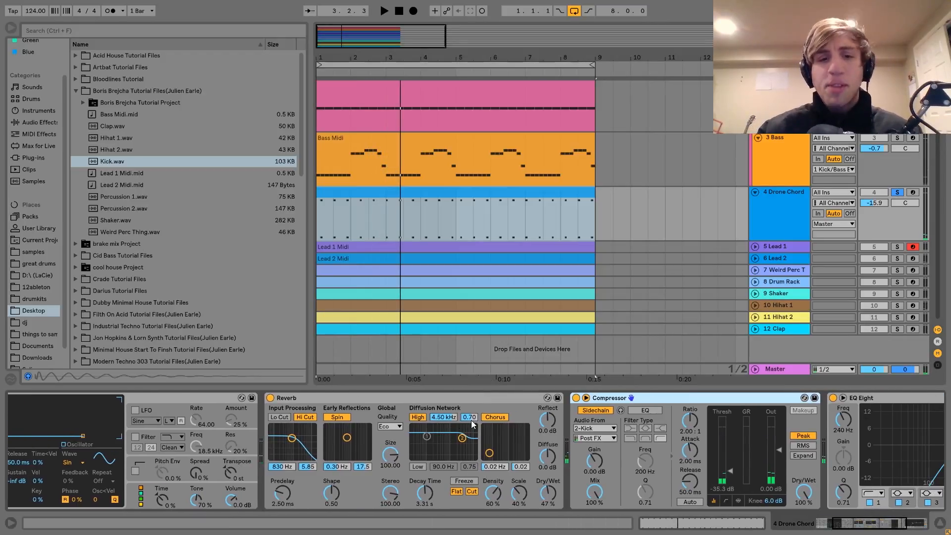
pyautogui.scroll(-3, 471, 420)
pyautogui.scroll(-1, 471, 420)
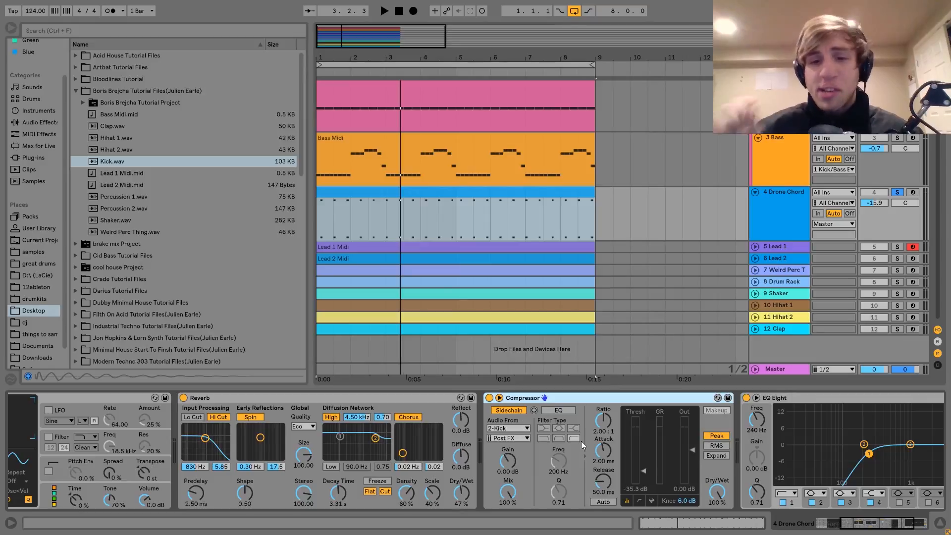
# Step: Play the soloed Drone Chord and unsolo it during playback to hear it in the full mix
pyautogui.scroll(-4, 581, 441)
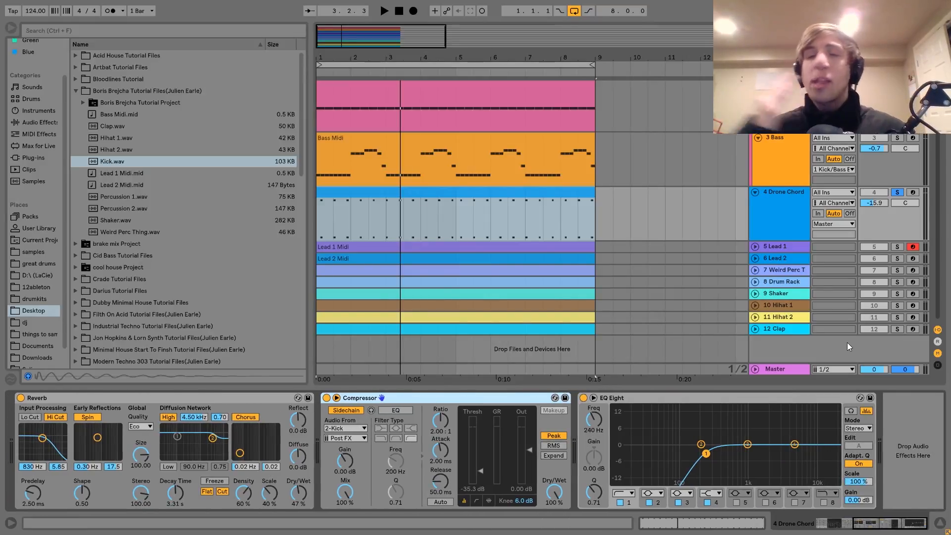
pyautogui.press('space')
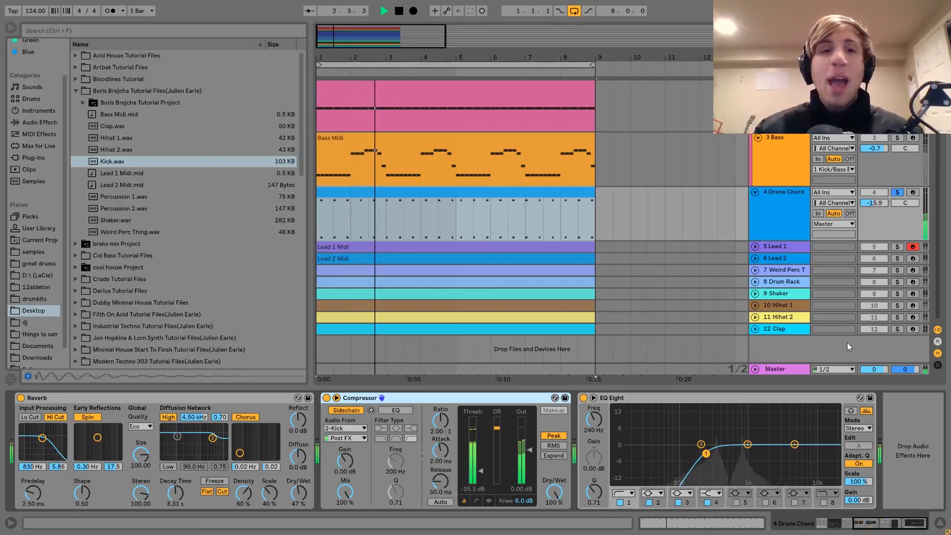
pyautogui.click(897, 192)
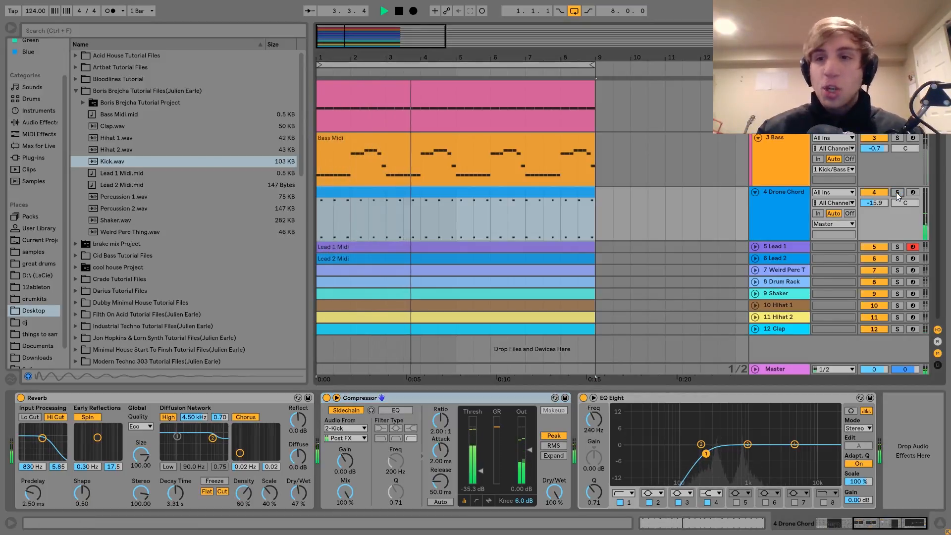
# Step: Unfold the Lead 1 track, show its devices, and play its MIDI clip soloed
pyautogui.click(756, 246)
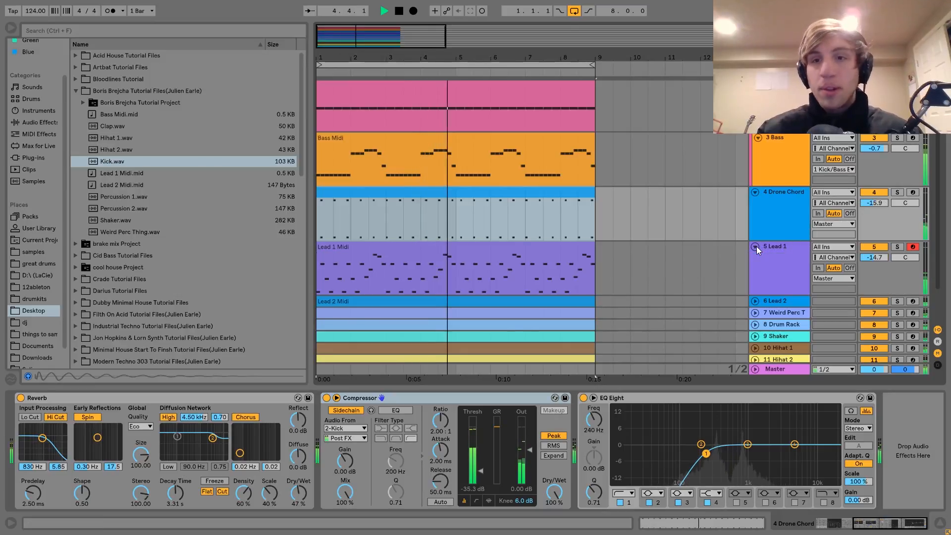
pyautogui.click(780, 248)
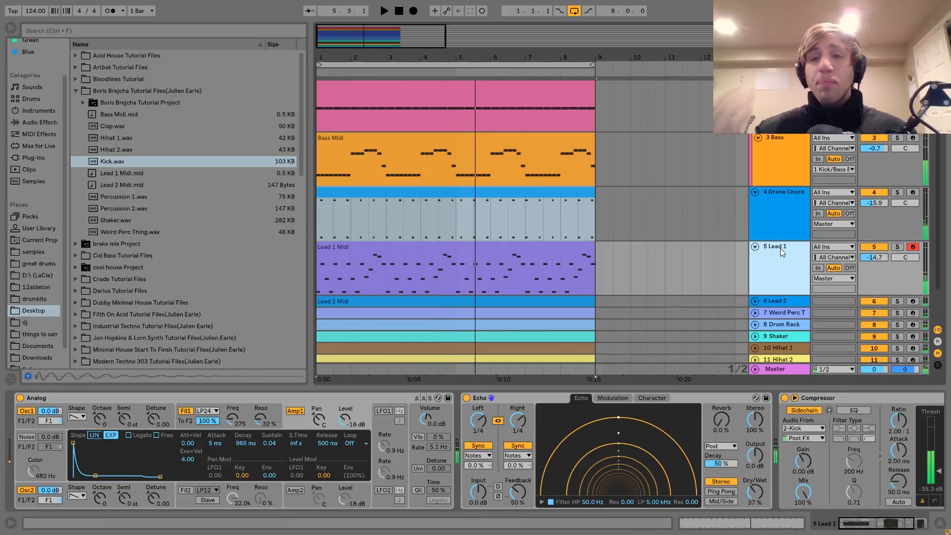
pyautogui.click(896, 247)
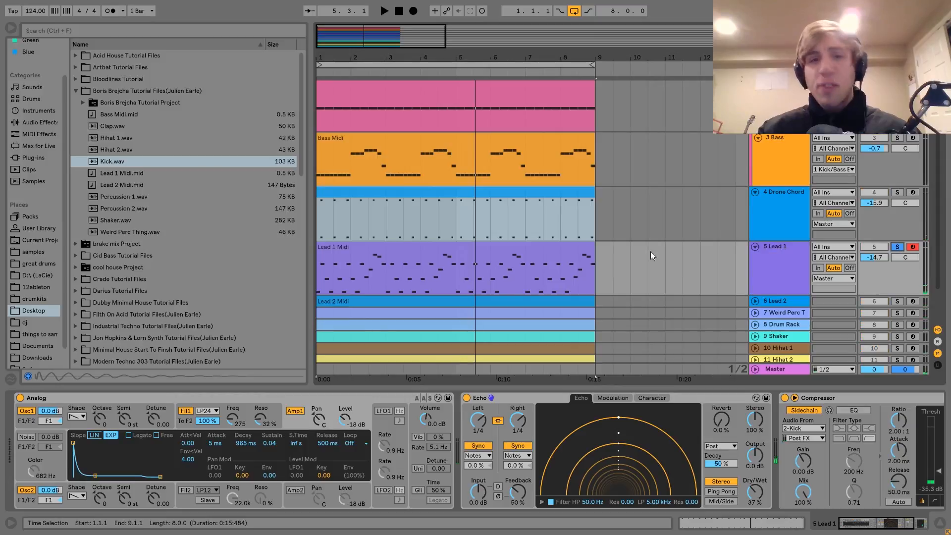
pyautogui.click(496, 252)
pyautogui.press('space')
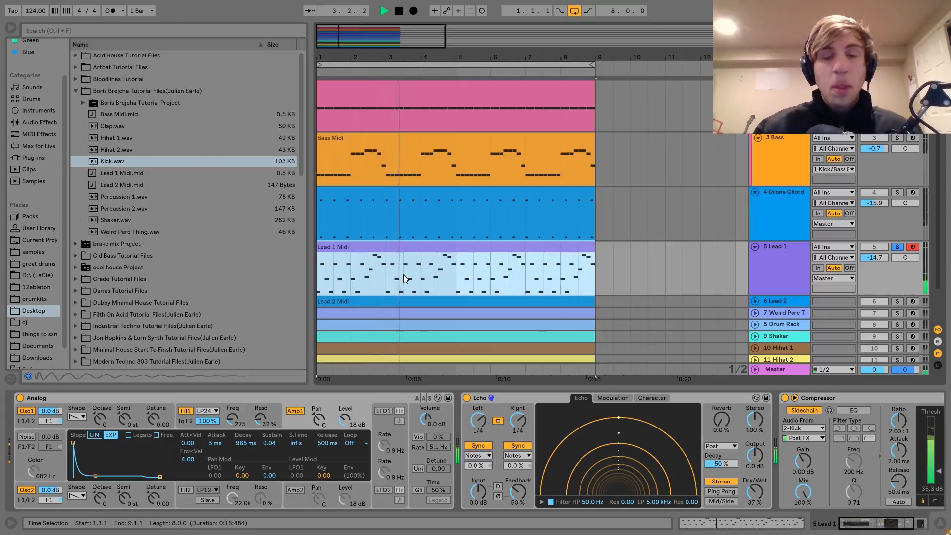
pyautogui.press('space')
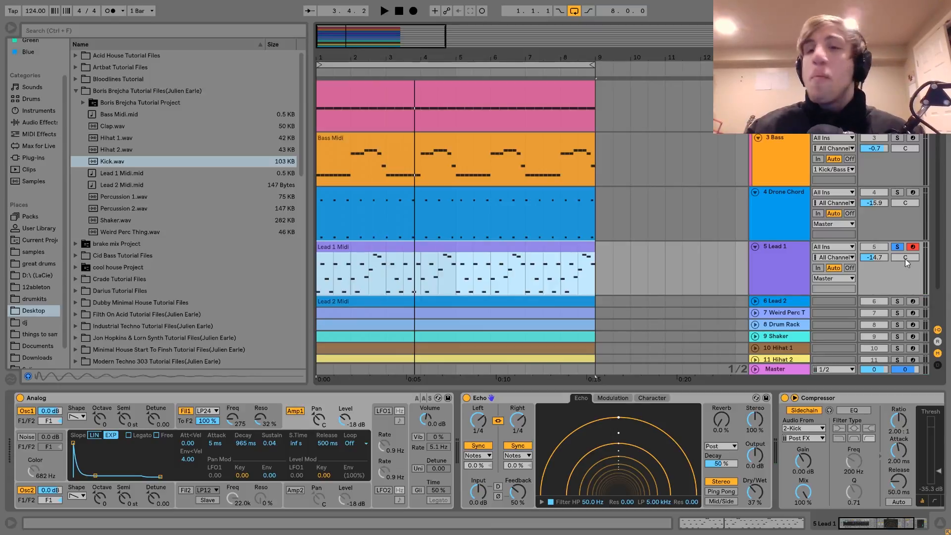
# Step: Unsolo Lead 1 and play the full mix, muting and unmuting Lead 1 to compare
pyautogui.click(897, 247)
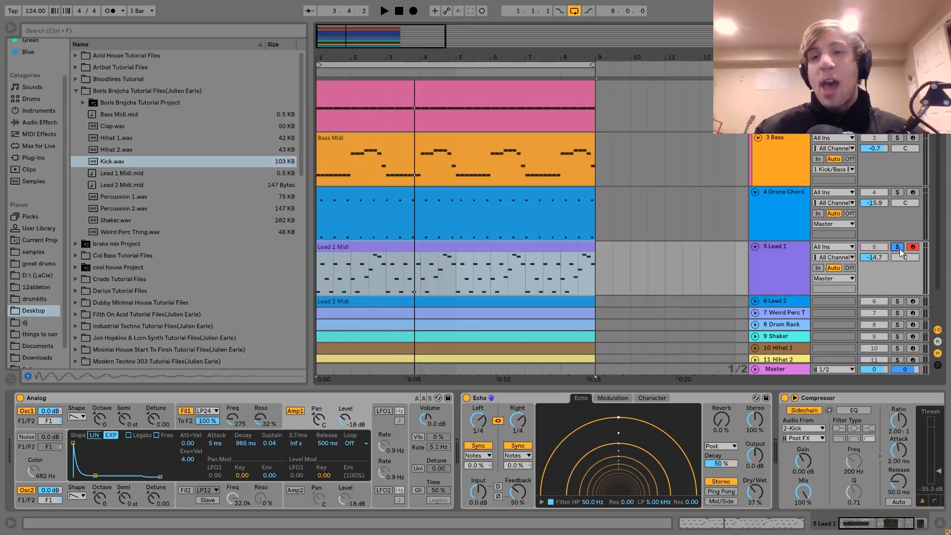
pyautogui.press('space')
pyautogui.click(874, 247)
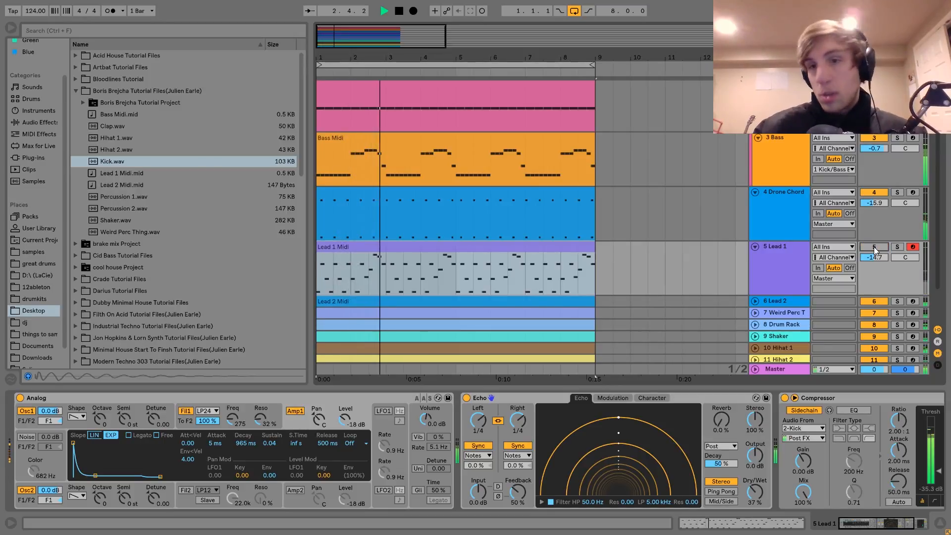
pyautogui.click(875, 247)
pyautogui.click(765, 264)
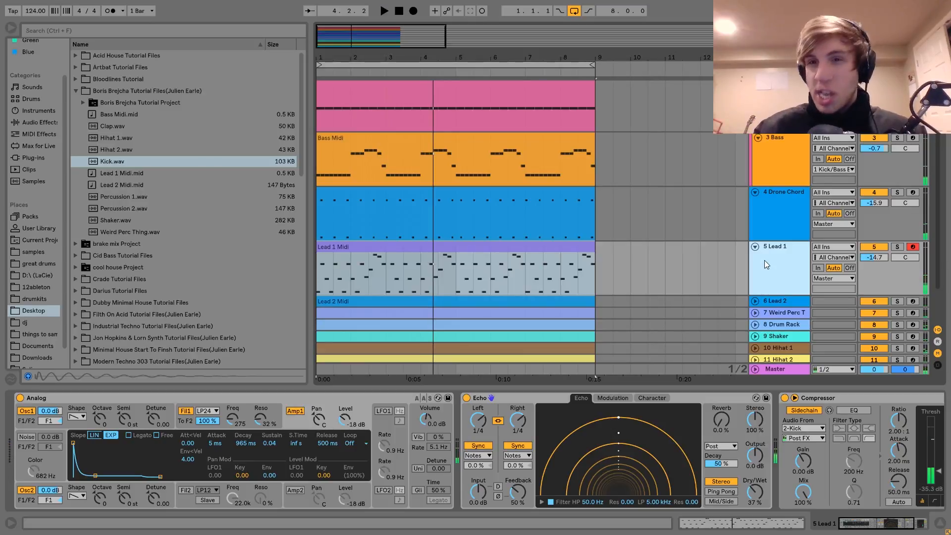
# Step: Solo Lead 1 again and open the Bass MIDI clip to examine its notes before returning to the device view
pyautogui.click(898, 247)
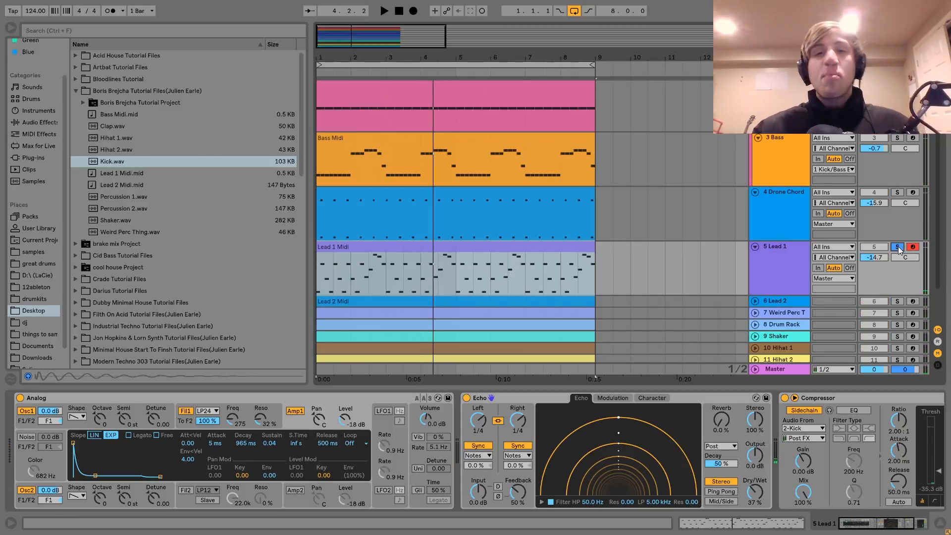
pyautogui.doubleClick(590, 160)
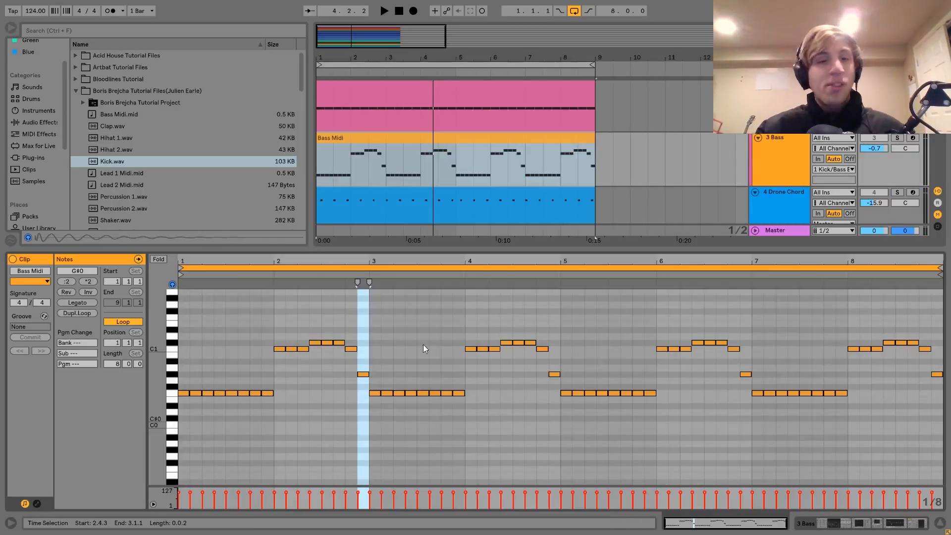
pyautogui.click(914, 524)
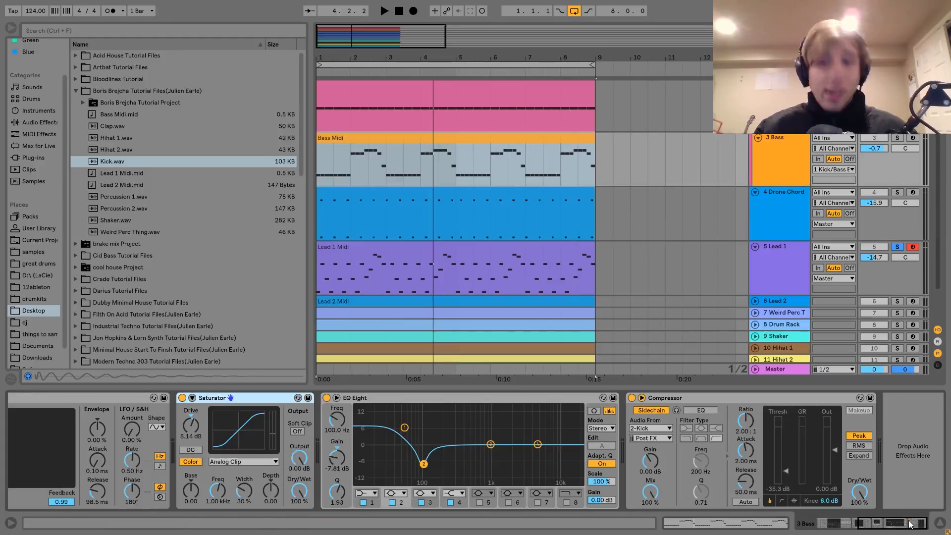
# Step: Examine Lead 1's Analog filter and amp envelopes, Echo and sidechained Compressor, playing the soloed lead briefly
pyautogui.click(795, 270)
pyautogui.click(379, 247)
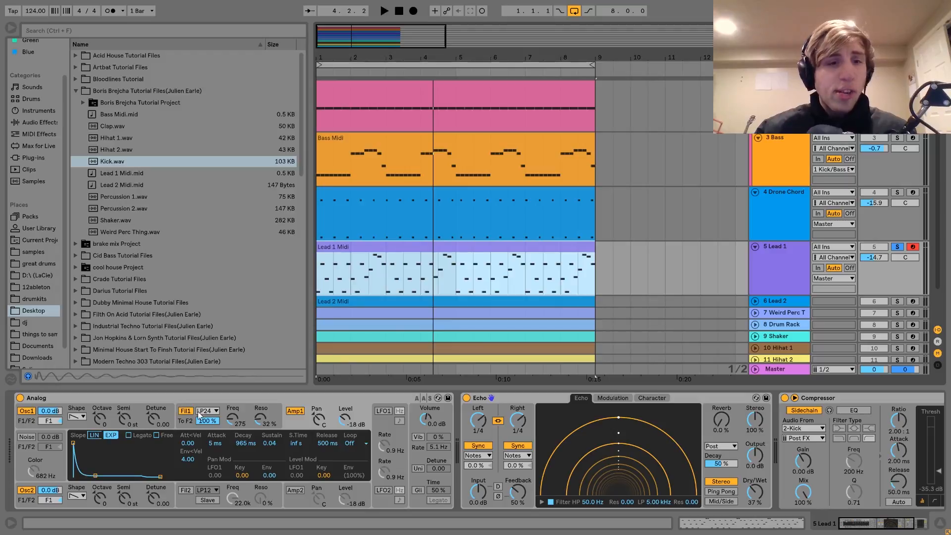
pyautogui.click(187, 420)
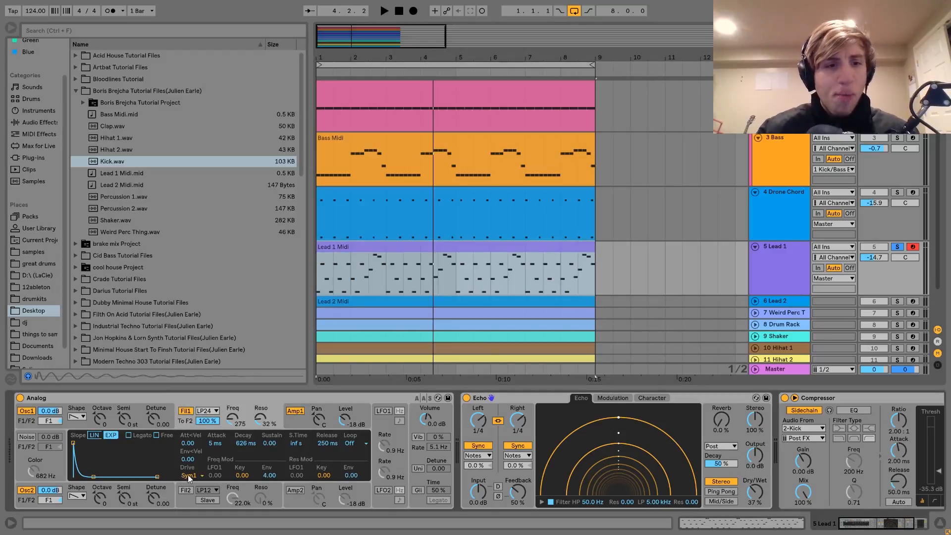
pyautogui.click(301, 423)
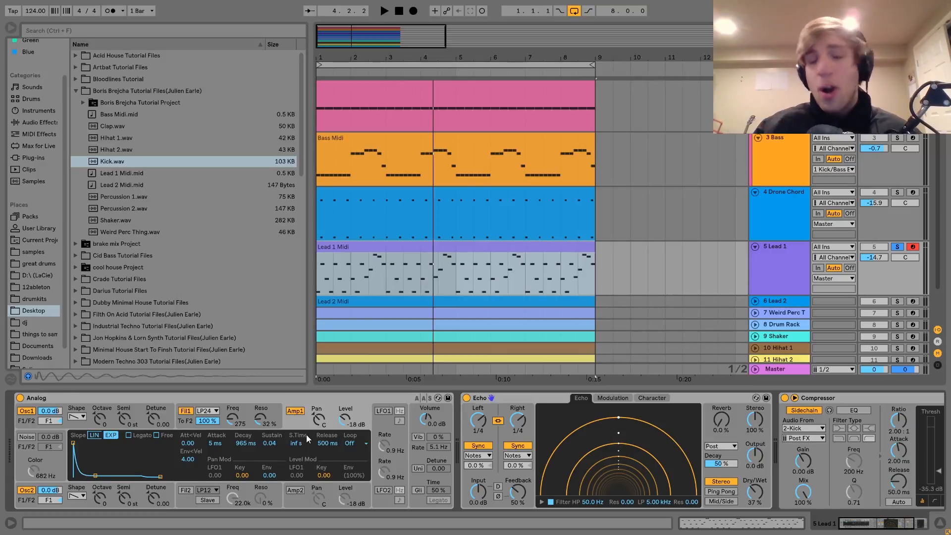
pyautogui.scroll(-1, 602, 411)
pyautogui.scroll(-1, 450, 421)
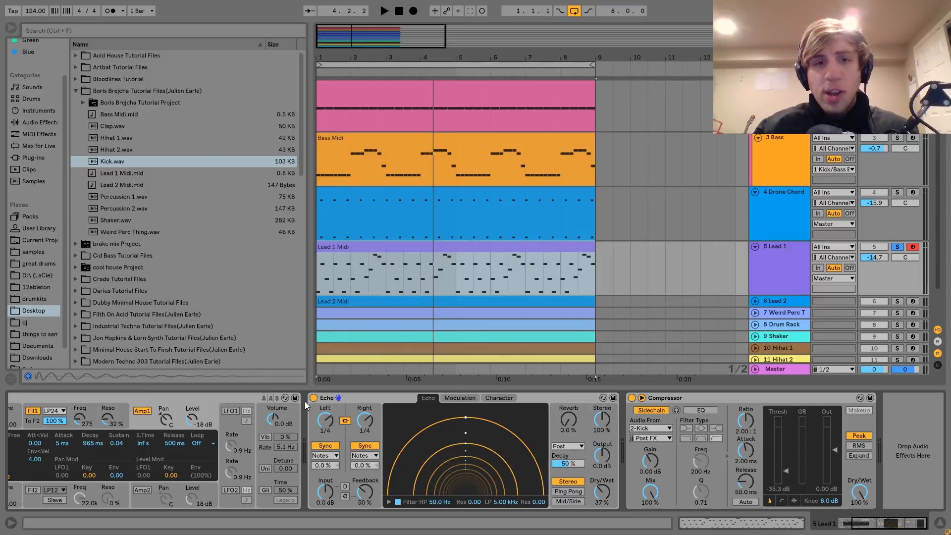
pyautogui.press('space')
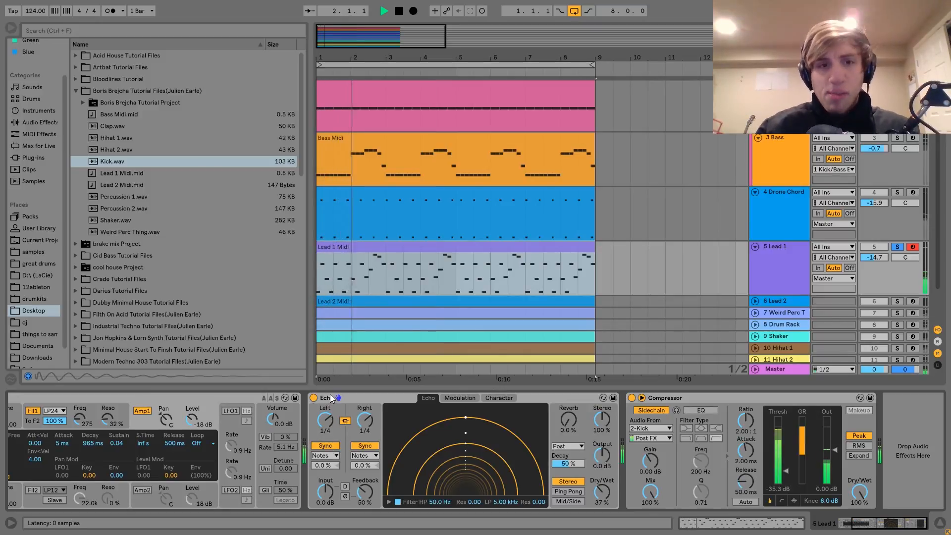
pyautogui.press('space')
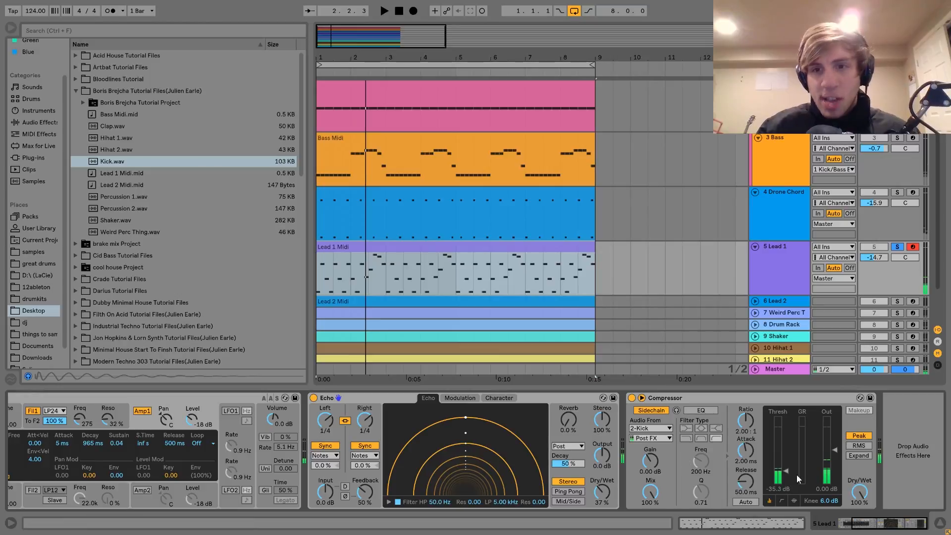
# Step: Open the Lead 1 MIDI clip to examine its note pattern
pyautogui.doubleClick(500, 254)
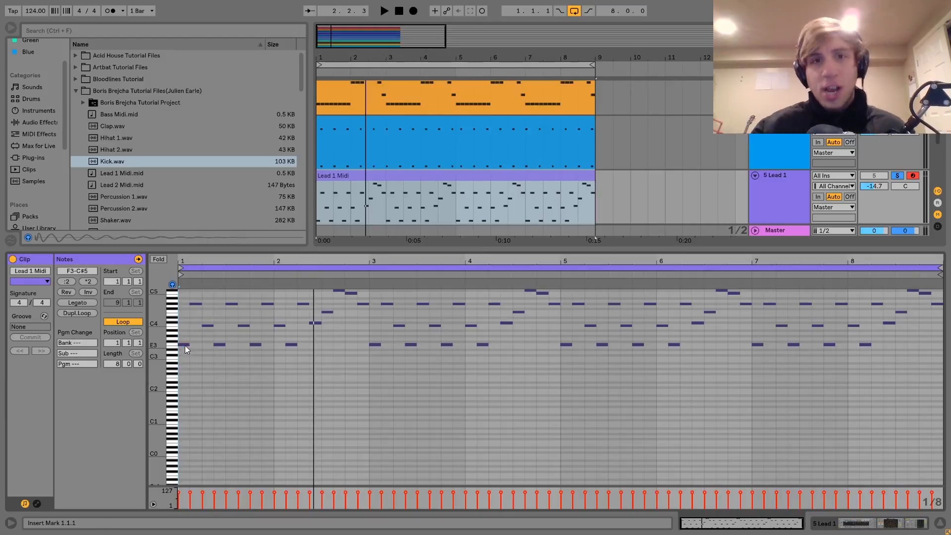
pyautogui.scroll(2, 461, 129)
pyautogui.scroll(-5, 461, 129)
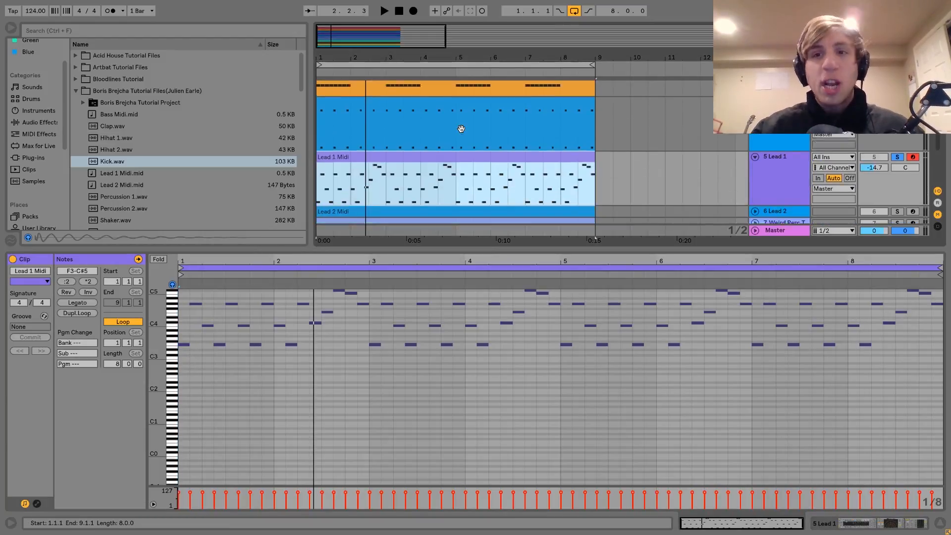
pyautogui.scroll(-1, 461, 129)
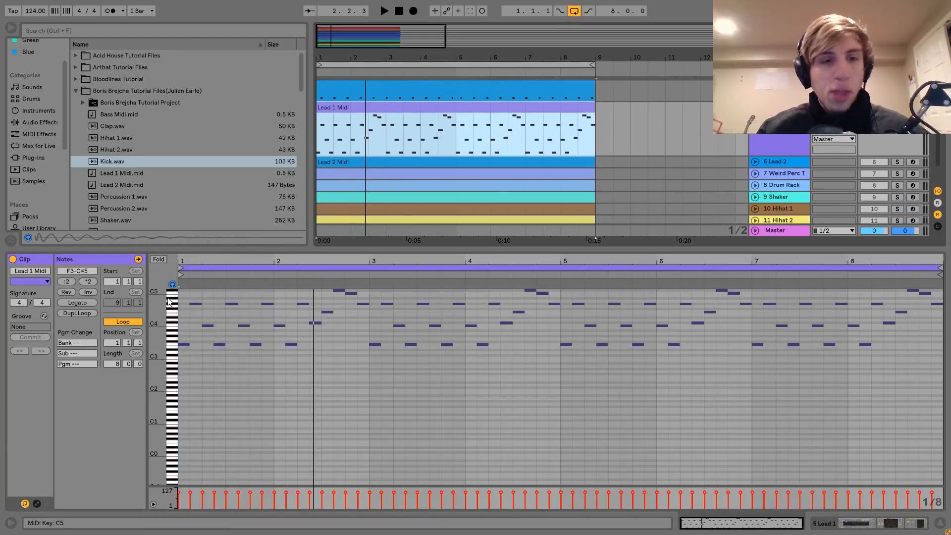
# Step: Audition individual notes in the first two bars of the Lead 1 clip and play the melody from the start
pyautogui.click(185, 344)
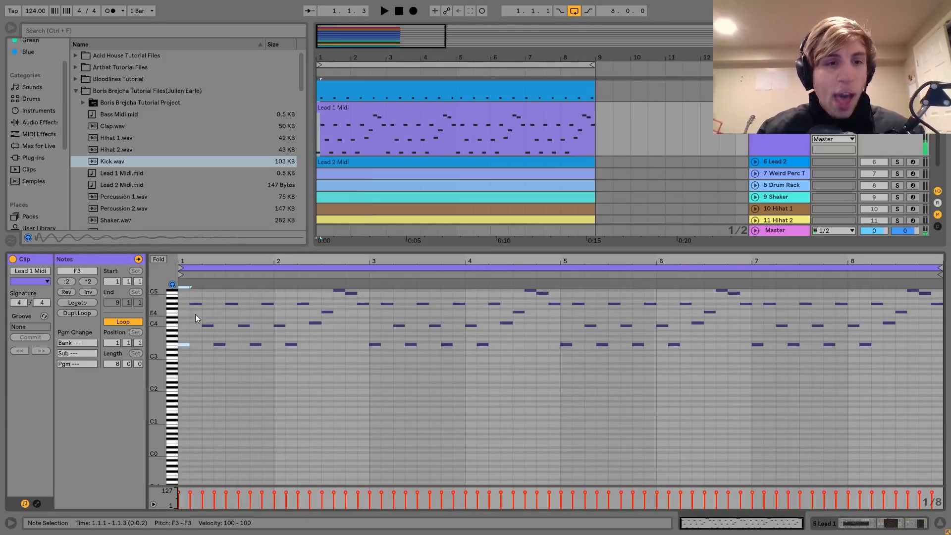
pyautogui.click(208, 325)
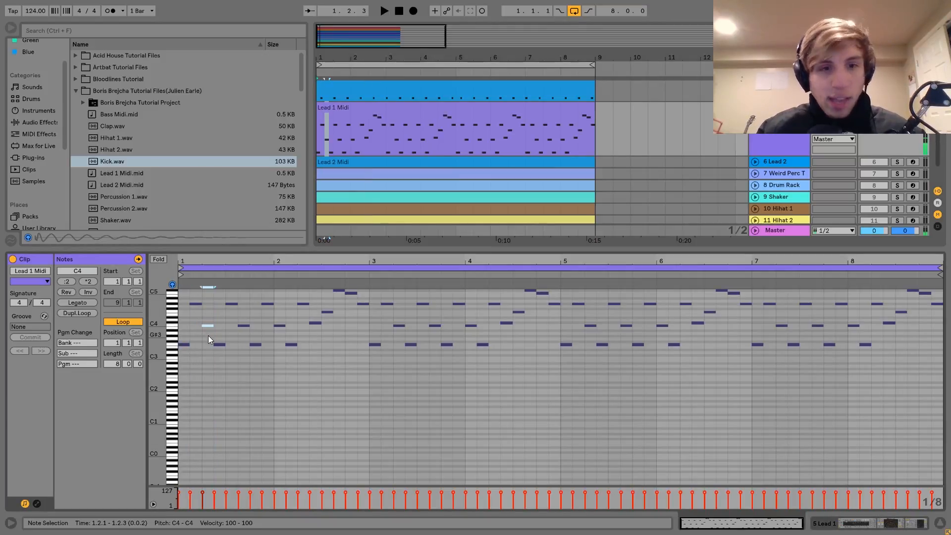
pyautogui.click(324, 305)
pyautogui.click(325, 311)
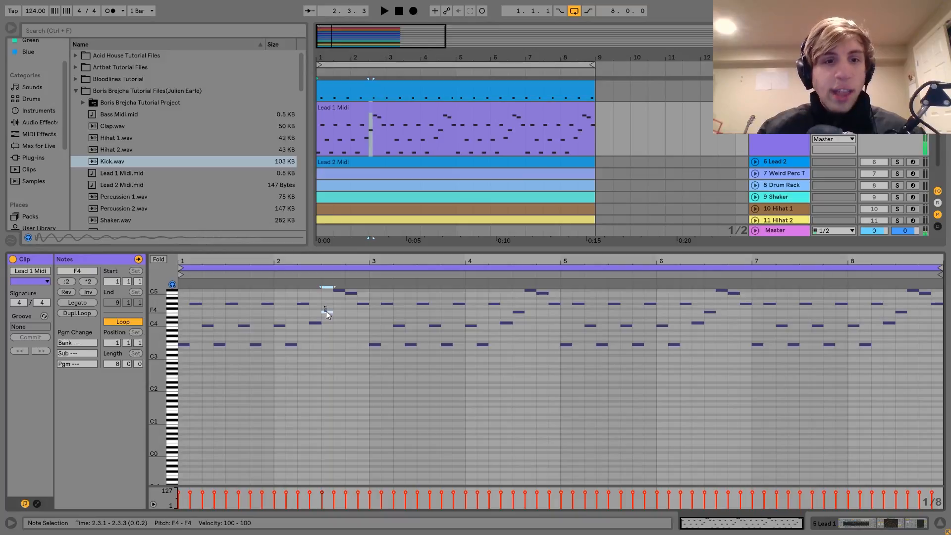
pyautogui.click(339, 291)
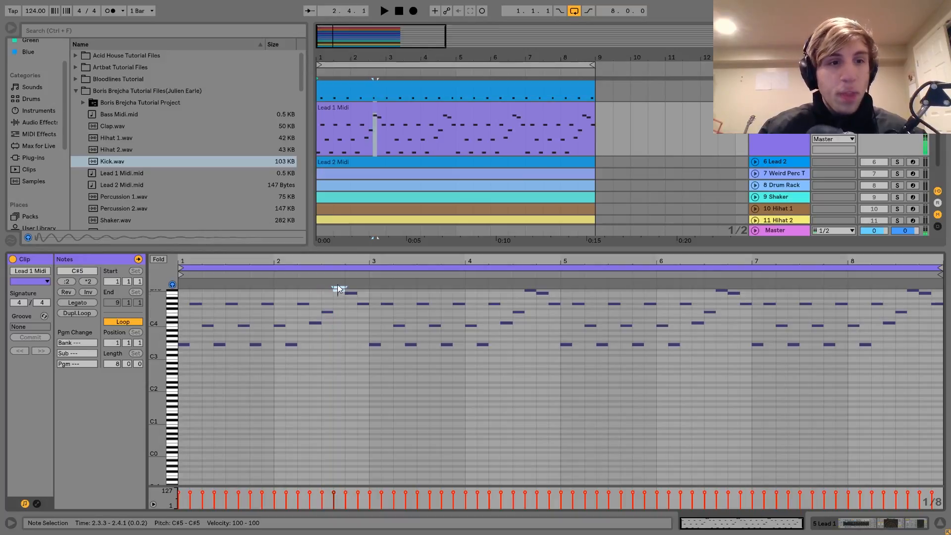
pyautogui.click(346, 290)
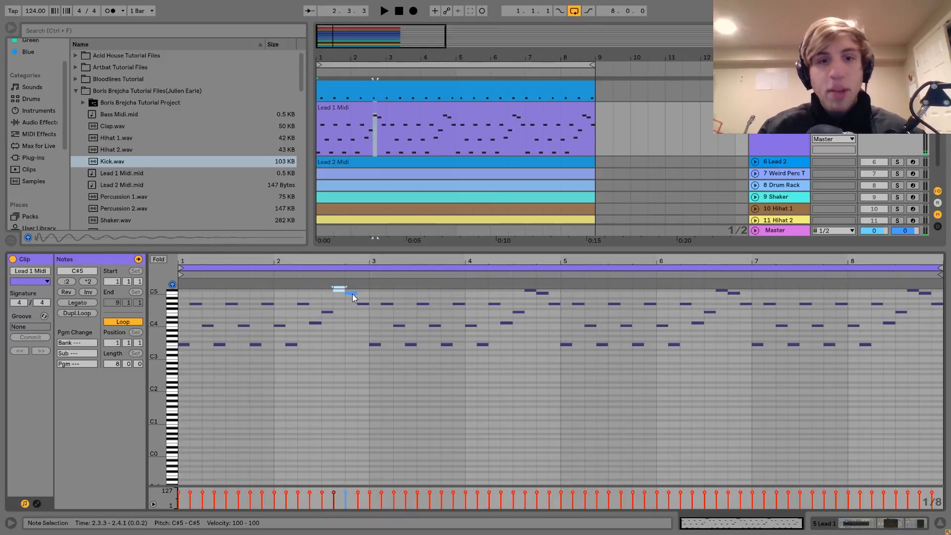
pyautogui.click(363, 304)
pyautogui.press('space')
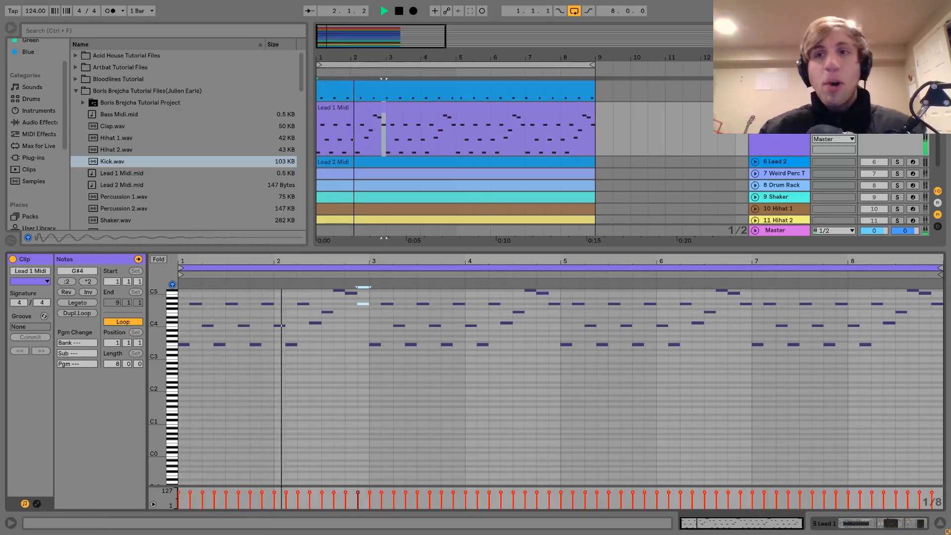
pyautogui.press('space')
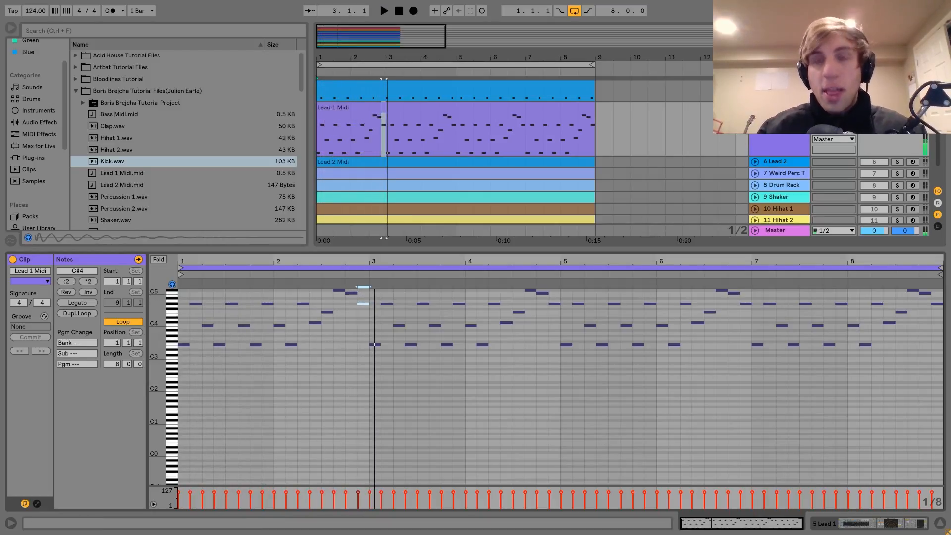
# Step: Return to the device view, unfold the Lead 2 track and solo it in place of Lead 1
pyautogui.hotkey('shift', 'Tab')
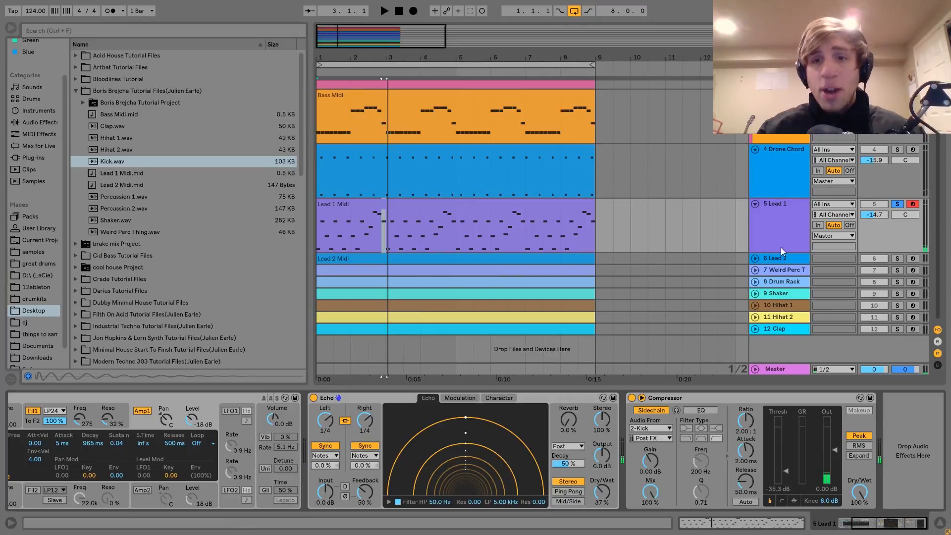
pyautogui.click(777, 259)
pyautogui.click(755, 258)
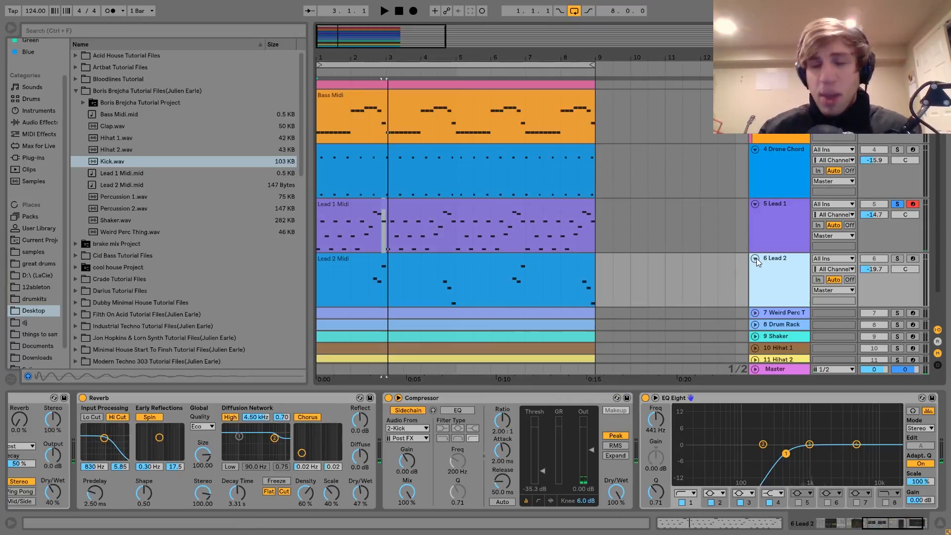
pyautogui.click(897, 258)
# Step: Play the soloed Lead 2 clip from 2.3.1 and from 4.3.1 to hear its note groups
pyautogui.click(367, 291)
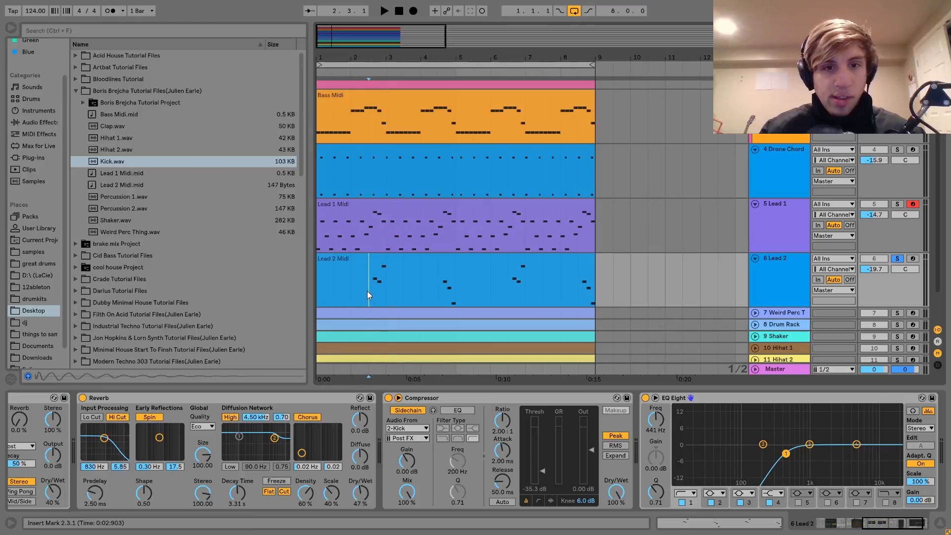
pyautogui.press('space')
pyautogui.click(439, 292)
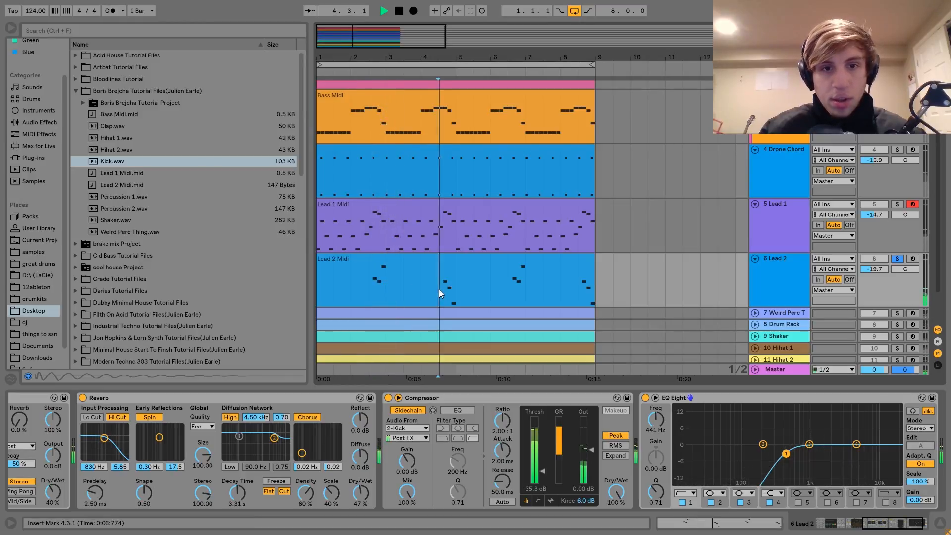
pyautogui.press('space')
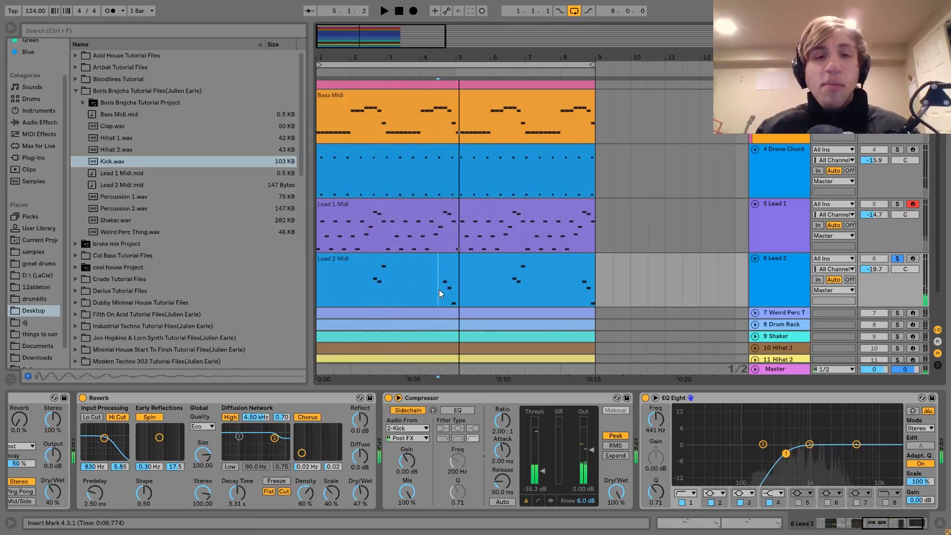
# Step: Play the full mix from the start with Lead 2 unsoloed, stop playback and solo Lead 2 again
pyautogui.click(454, 263)
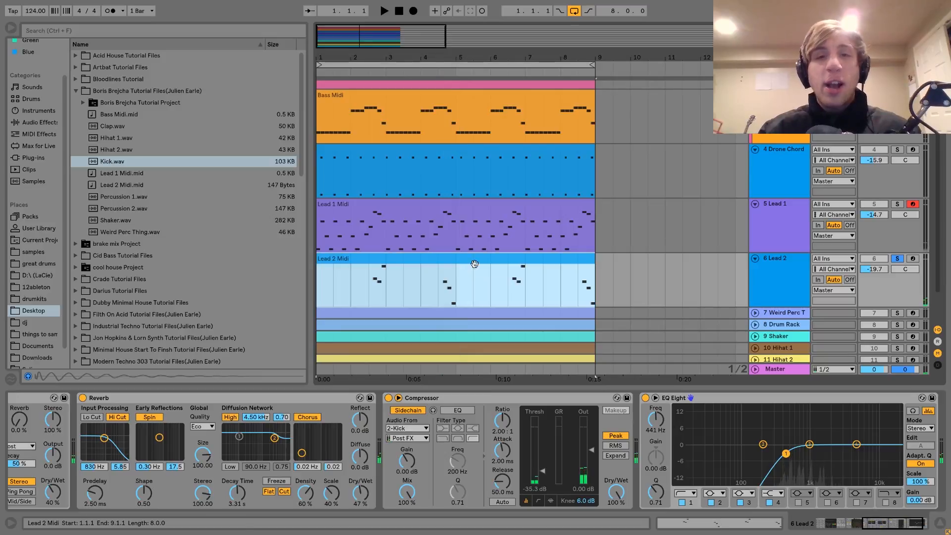
pyautogui.click(899, 258)
pyautogui.press('space')
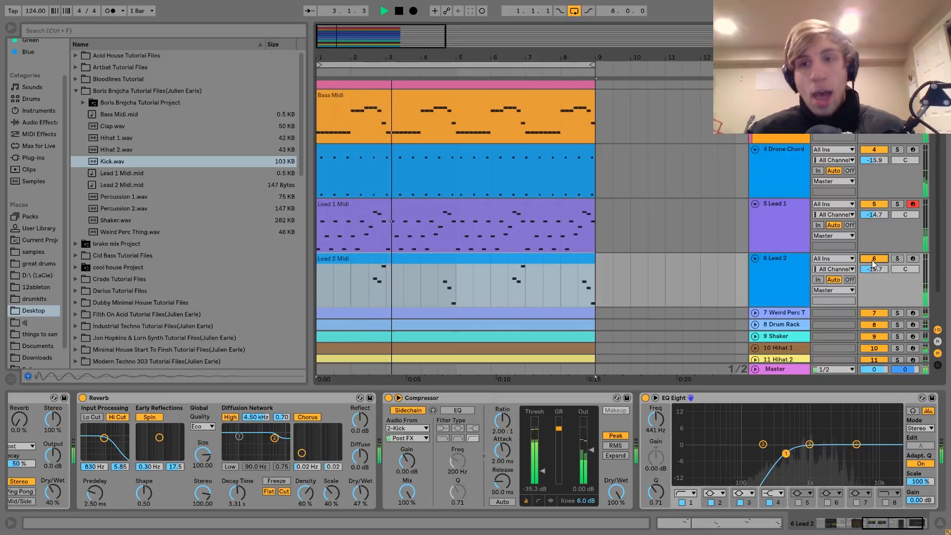
pyautogui.press('space')
pyautogui.click(897, 258)
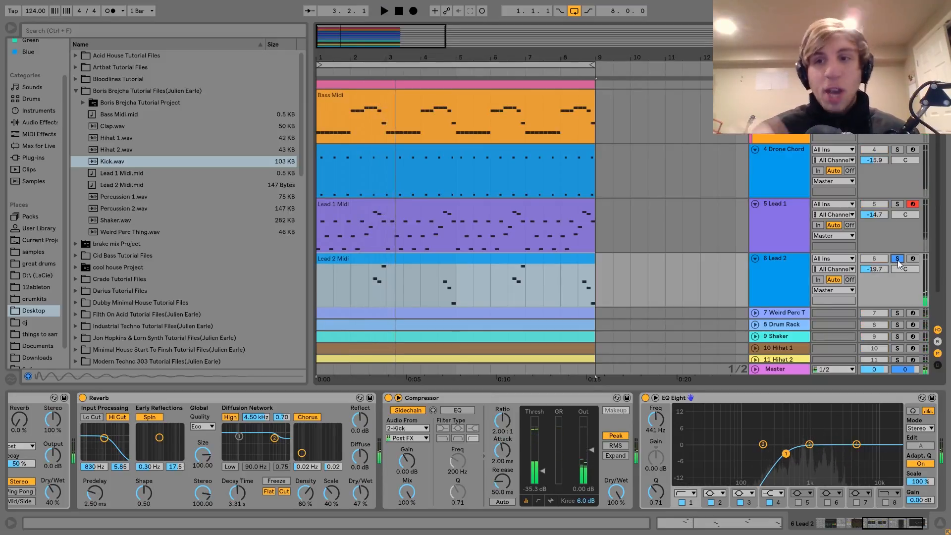
# Step: Open the Lead 2 MIDI clip and examine its notes in bar 2 and the three-note group ending bar 4
pyautogui.click(774, 266)
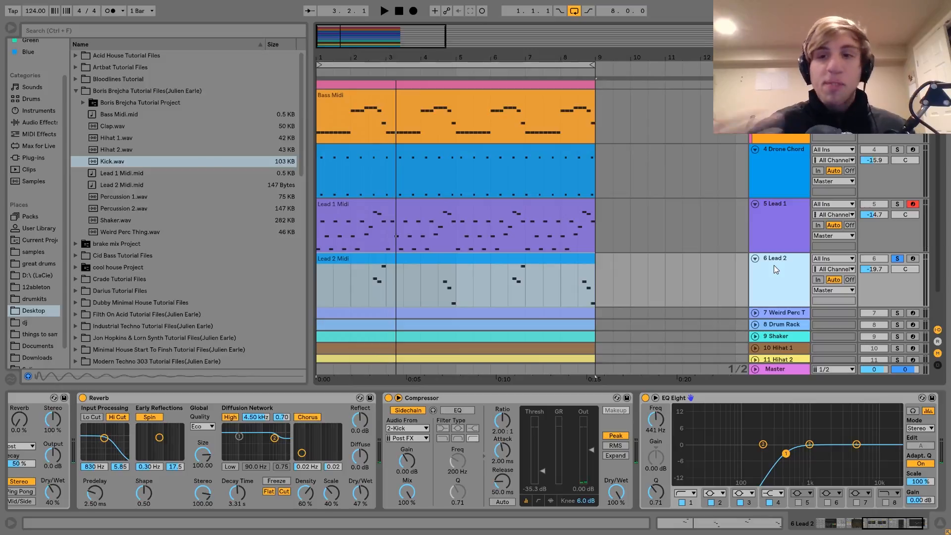
pyautogui.doubleClick(455, 277)
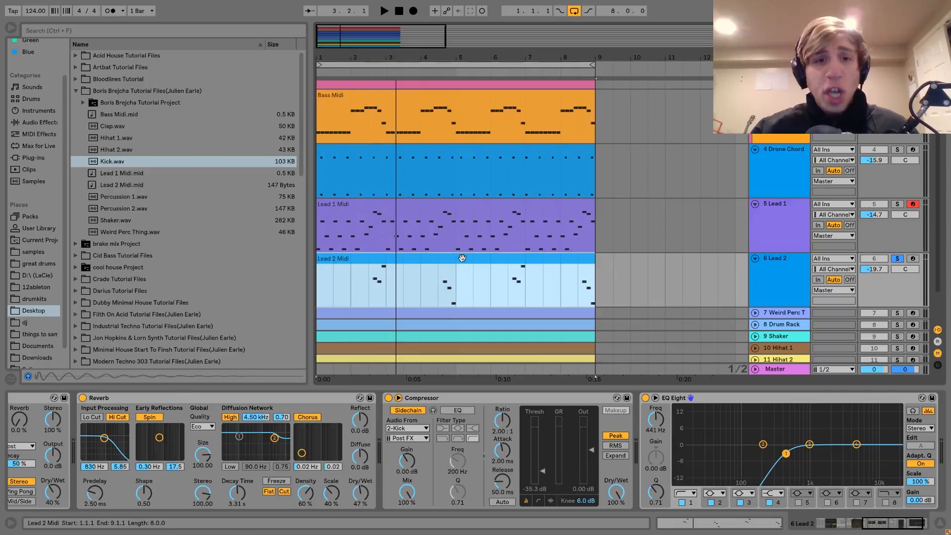
pyautogui.moveTo(335, 305); pyautogui.dragTo(351, 323)
pyautogui.click(363, 291)
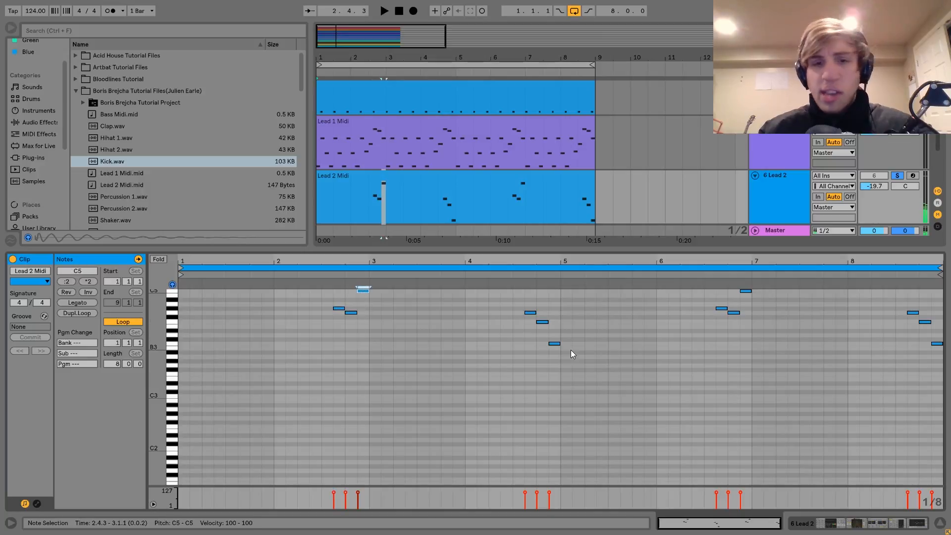
pyautogui.click(352, 313)
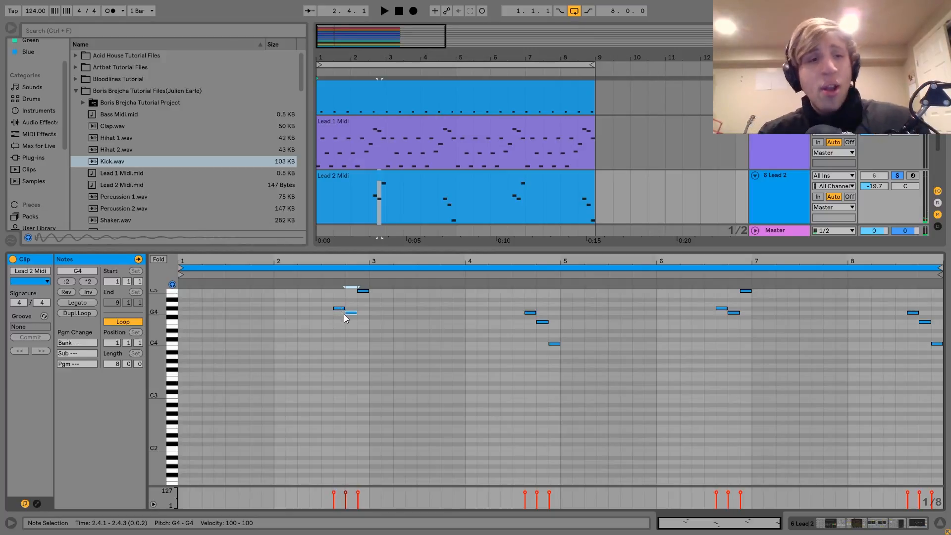
pyautogui.moveTo(540, 312); pyautogui.dragTo(545, 337)
pyautogui.moveTo(526, 304); pyautogui.dragTo(557, 351)
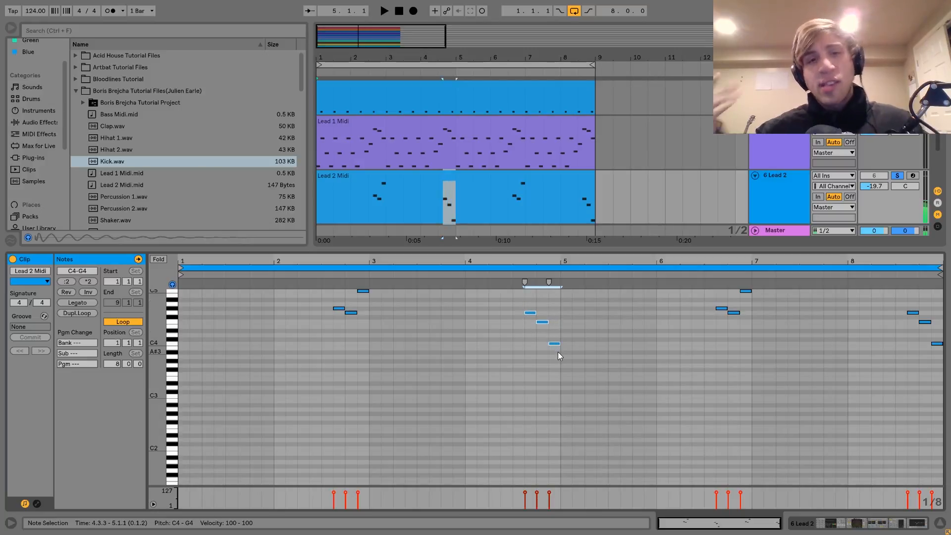
# Step: Return to Lead 2's device chain, arm the track and set the computer keyboard octave to C4 to D5
pyautogui.doubleClick(775, 194)
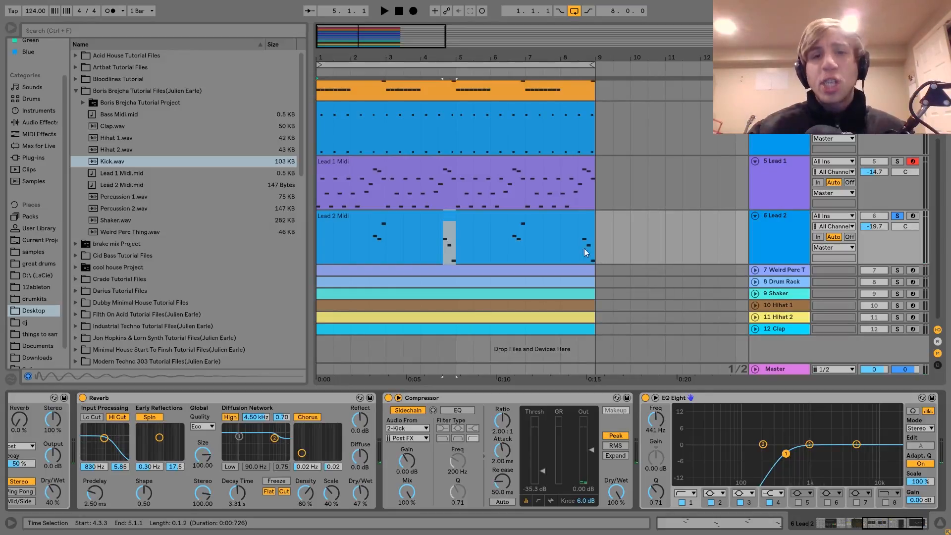
pyautogui.click(543, 214)
pyautogui.hscroll(-5, 462, 415)
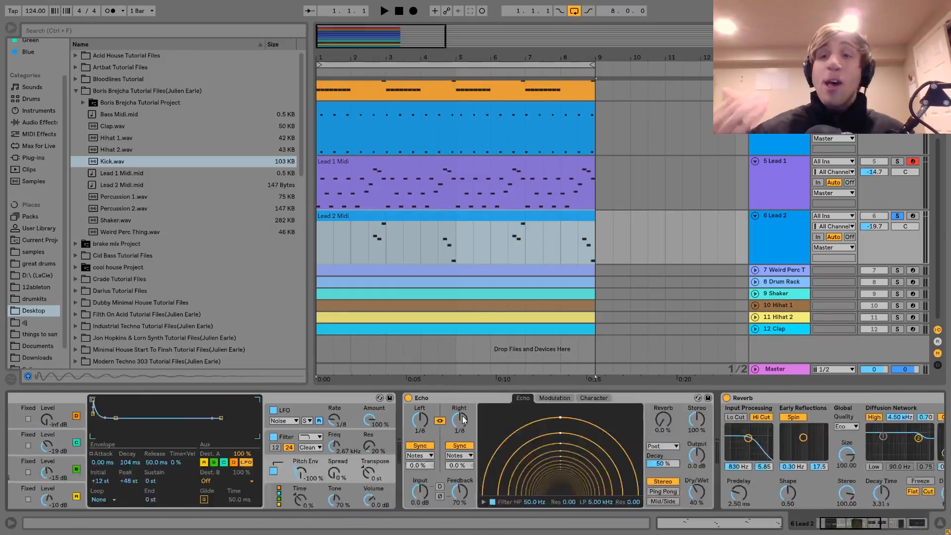
pyautogui.click(912, 216)
pyautogui.click(794, 219)
pyautogui.press('a')
pyautogui.press('x')
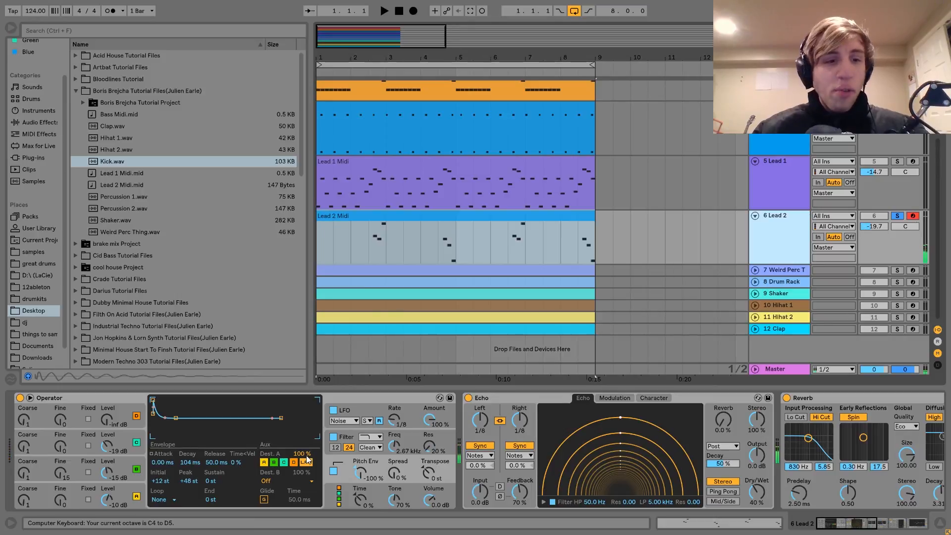
# Step: Examine the settings of Operator's oscillators A, B and C on Lead 2
pyautogui.click(126, 484)
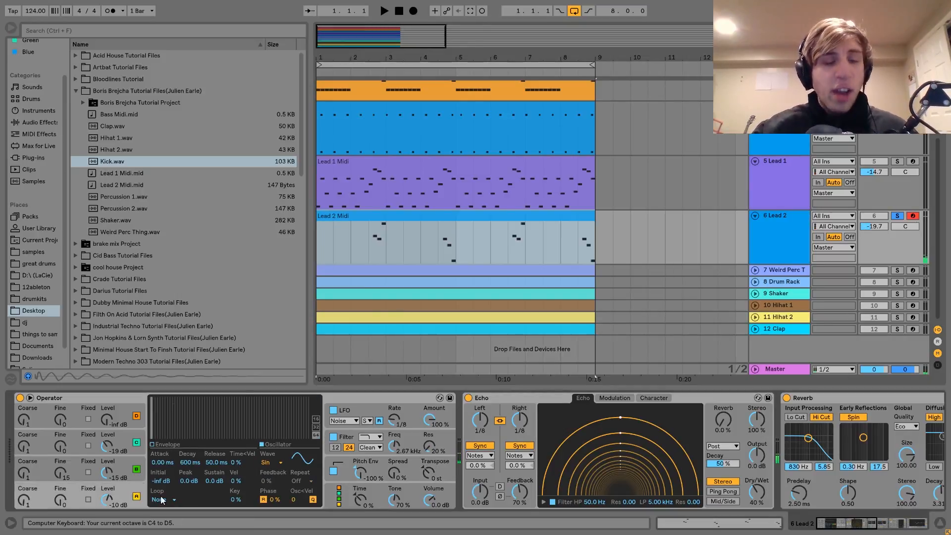
pyautogui.click(124, 462)
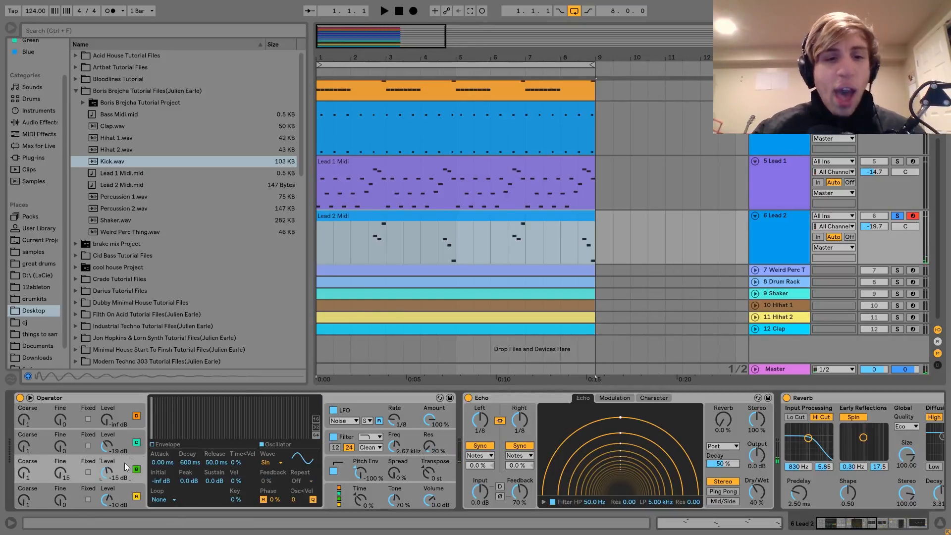
pyautogui.click(122, 435)
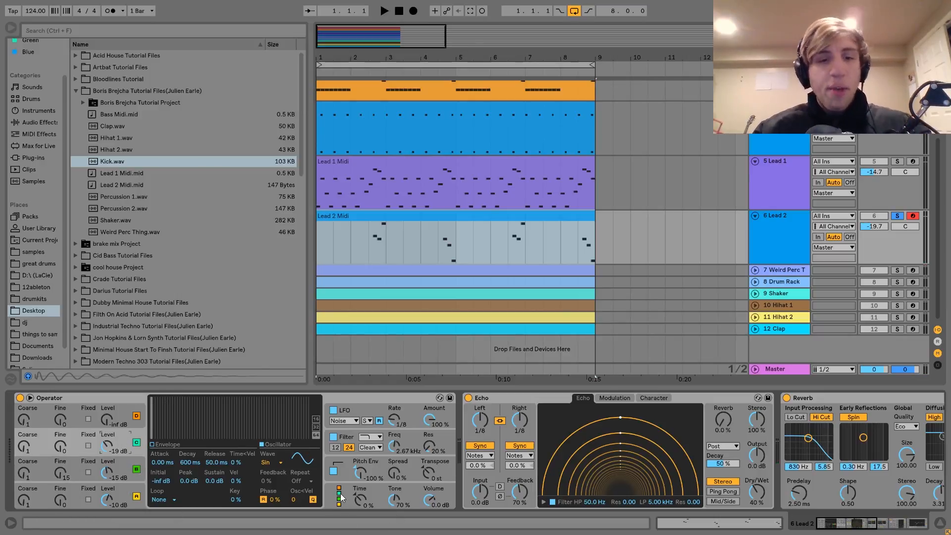
# Step: Bypass Operator's filter, audition a note without it and switch the filter back on
pyautogui.click(333, 437)
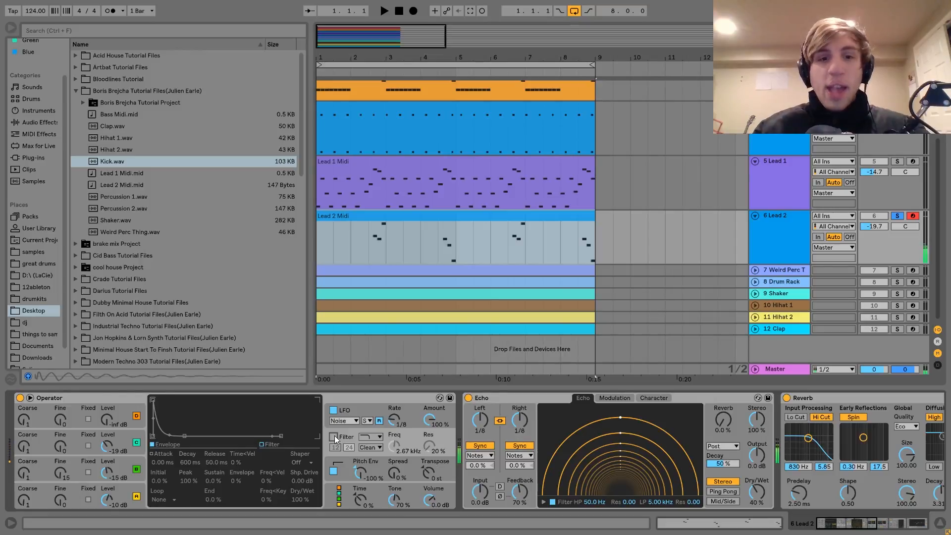
pyautogui.press('x')
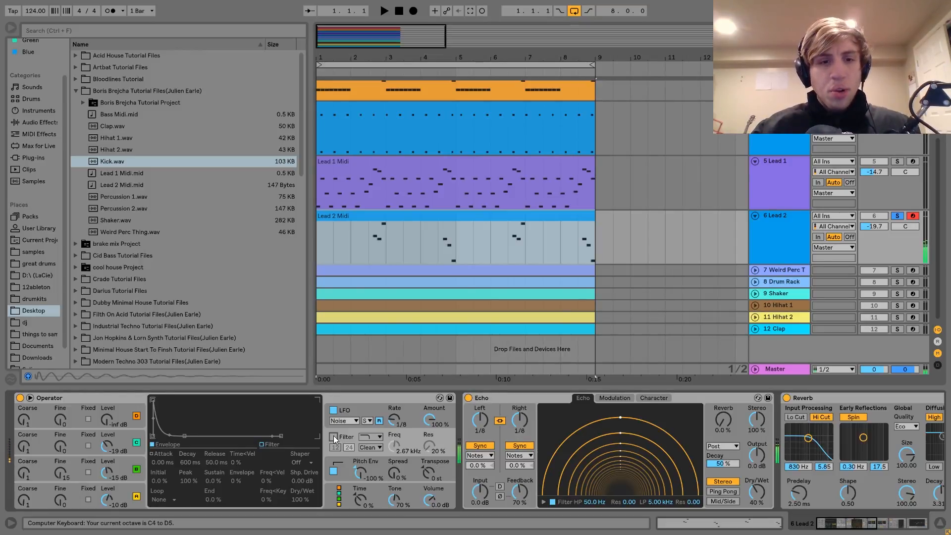
pyautogui.click(333, 437)
# Step: Place the insert marker at 2.3.1 and play the soloed Lead 2 phrase from there
pyautogui.press('space')
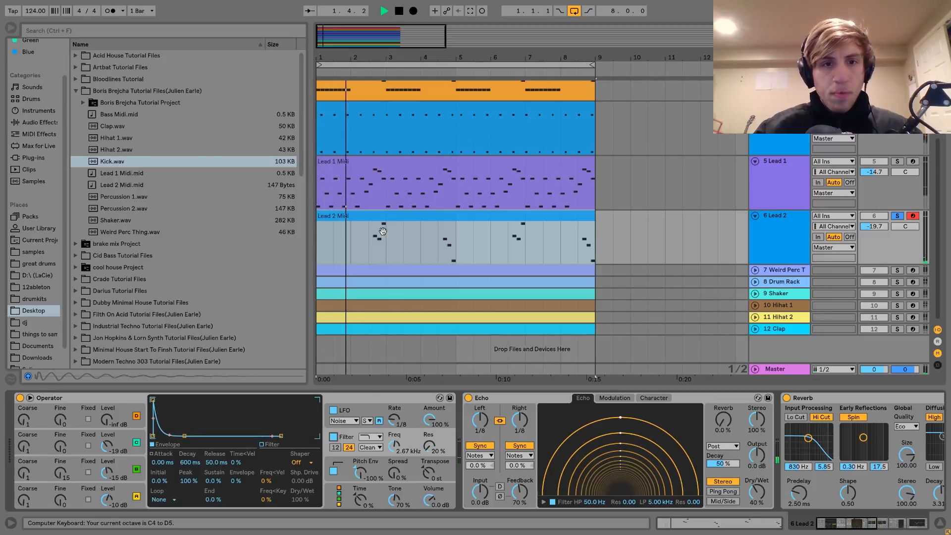
pyautogui.click(373, 245)
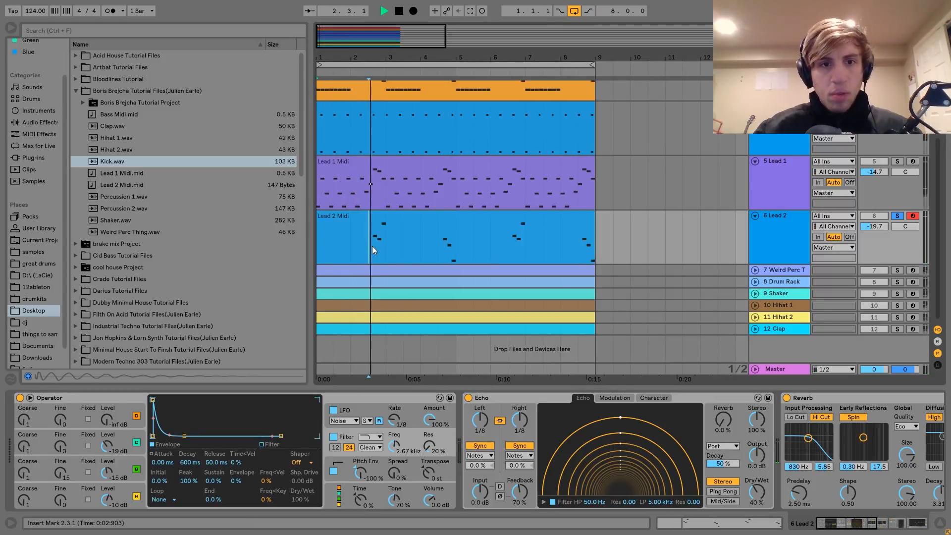
pyautogui.press('space')
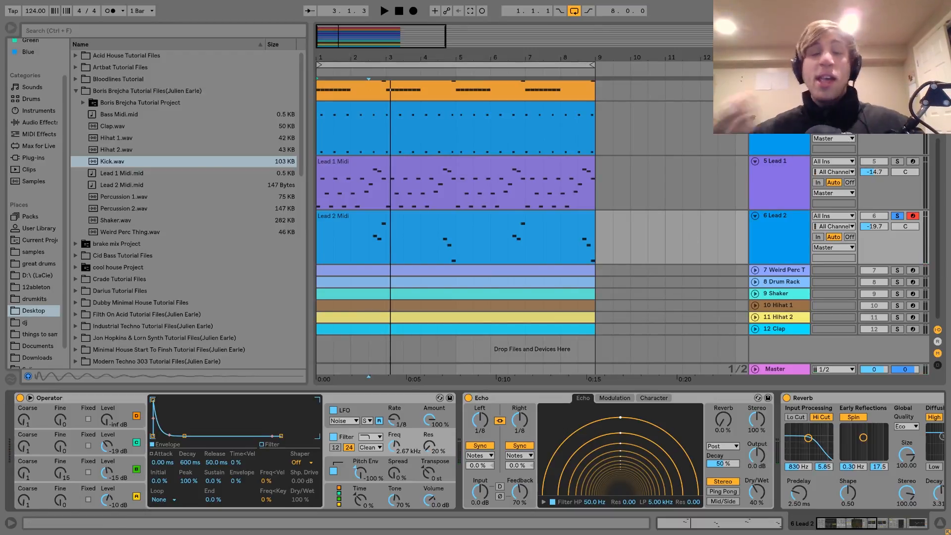
pyautogui.press('space')
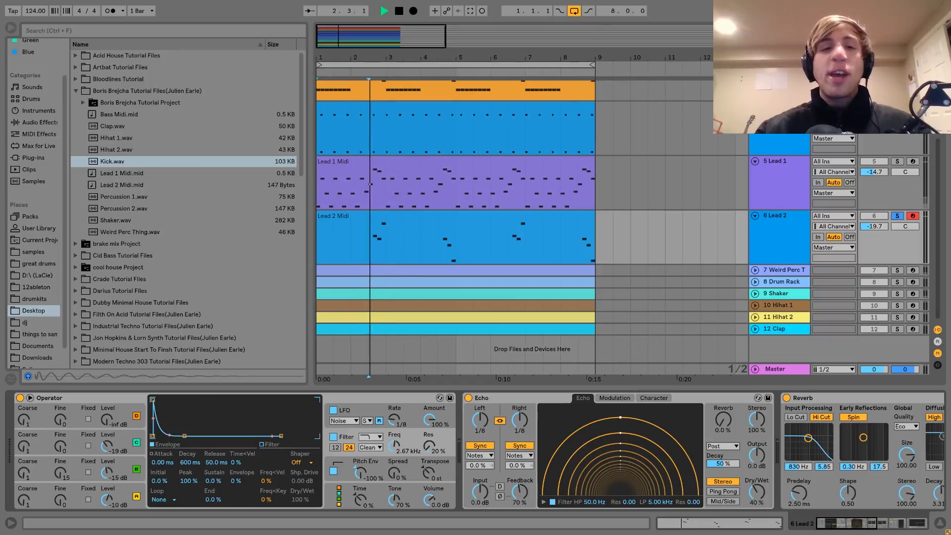
pyautogui.press('space')
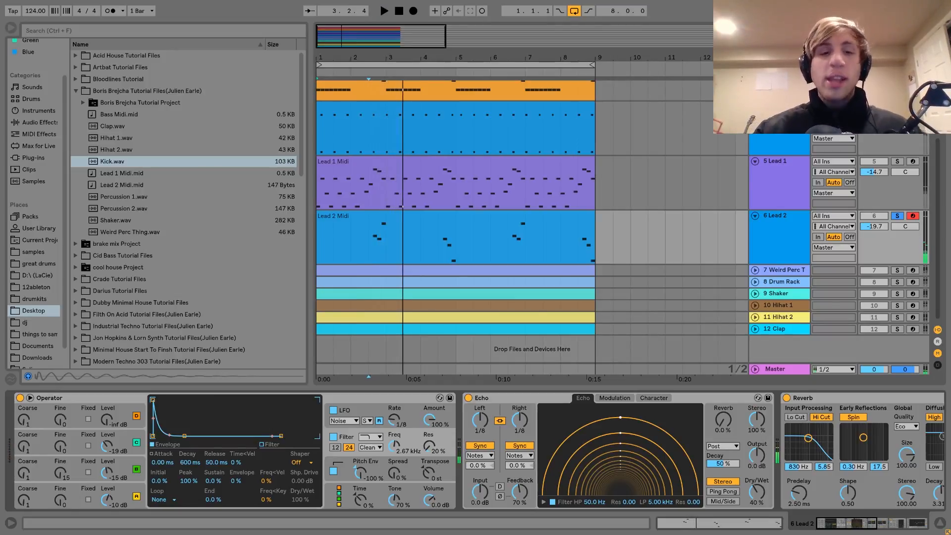
# Step: Compare Lead 2 in the full mix with Operator's filter off and on, and solo the track again
pyautogui.click(334, 436)
pyautogui.press('space')
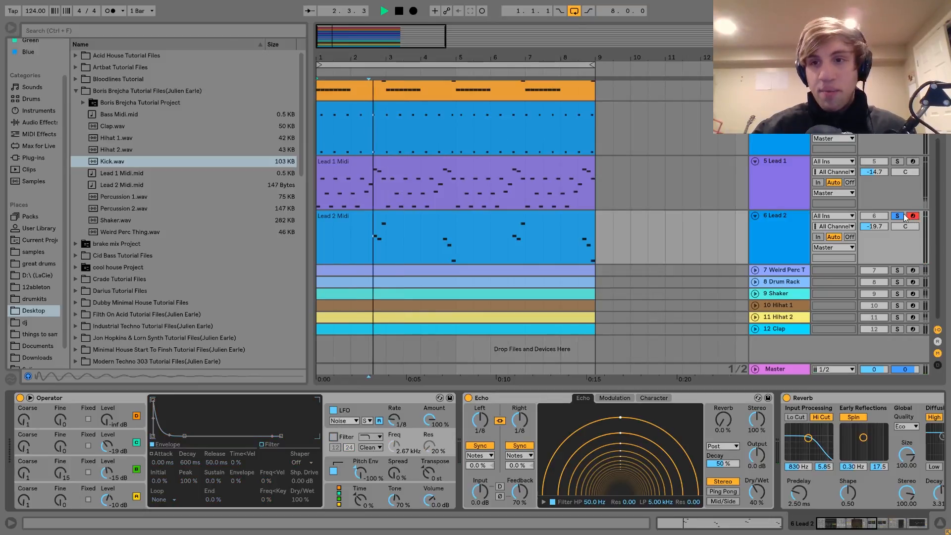
pyautogui.click(897, 217)
pyautogui.press('space')
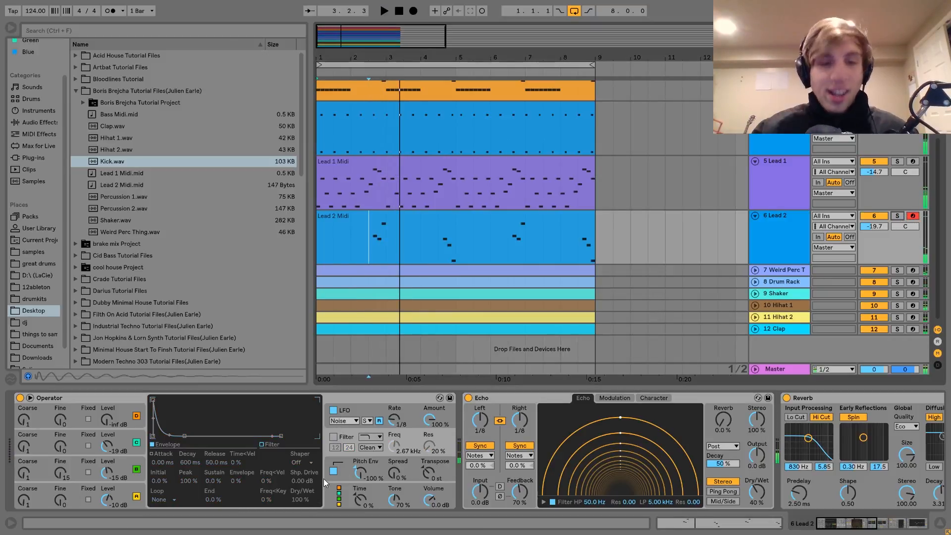
pyautogui.click(334, 436)
pyautogui.press('space')
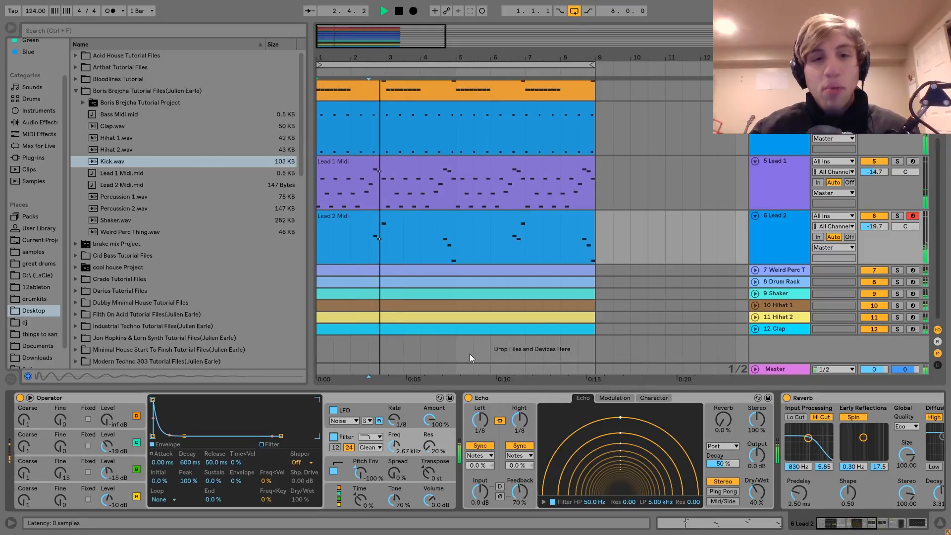
pyautogui.press('space')
pyautogui.click(897, 217)
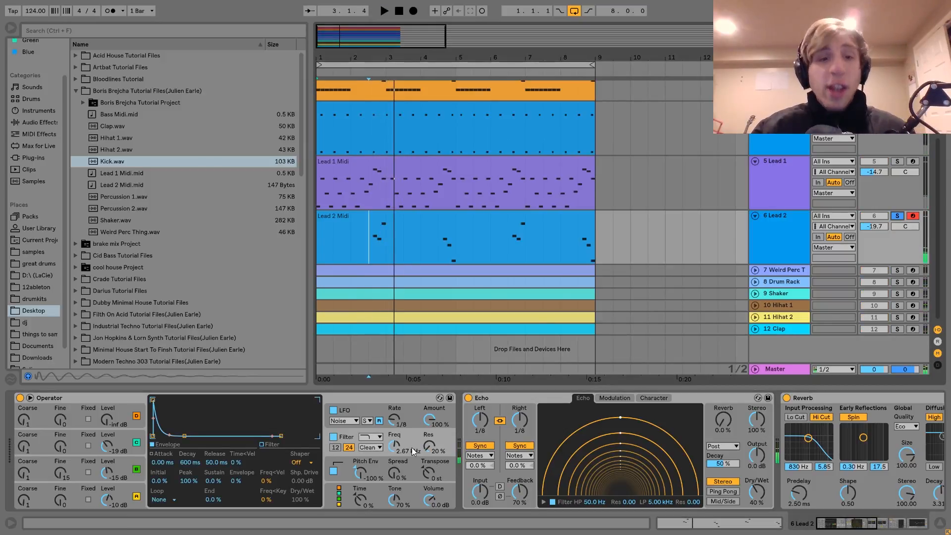
# Step: Display Operator's LFO settings and play the soloed Lead 2 phrase twice with the LFO active
pyautogui.click(345, 409)
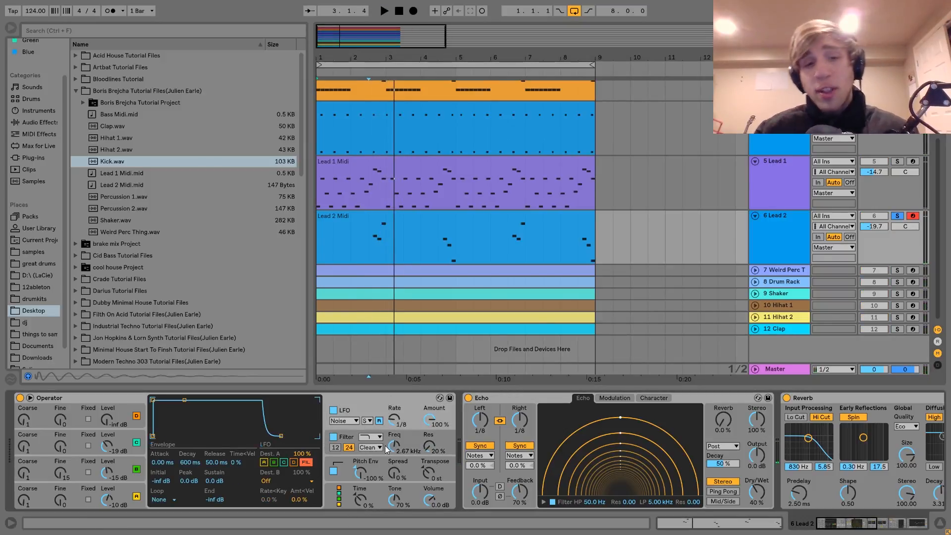
pyautogui.press('space')
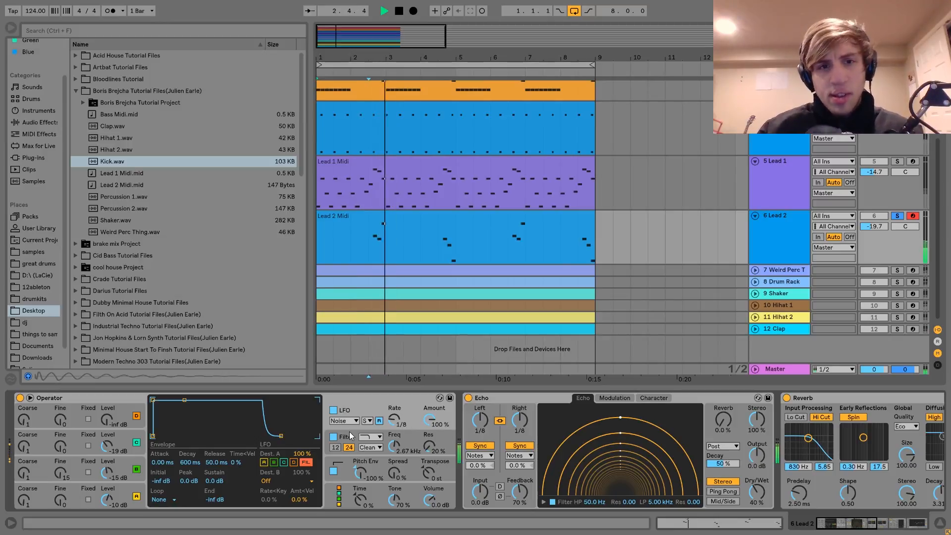
pyautogui.press('space')
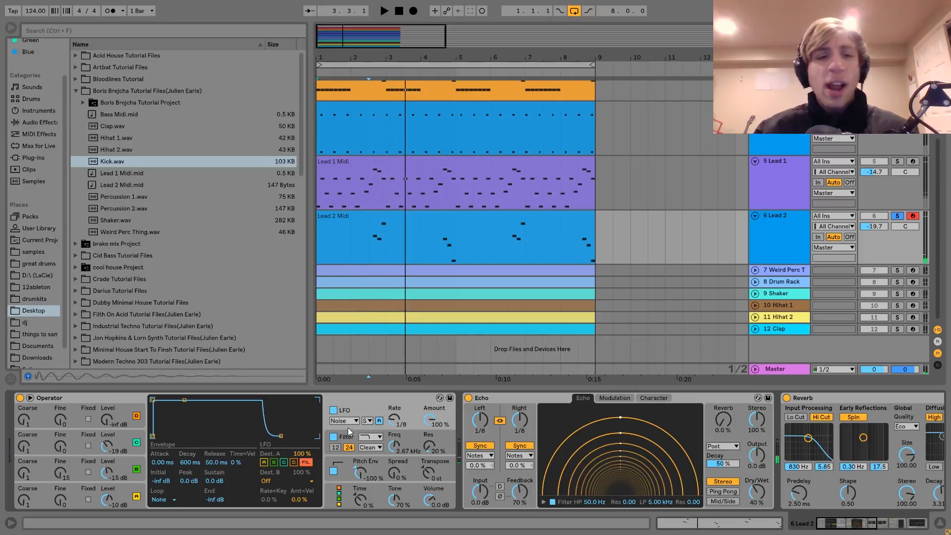
pyautogui.press('space')
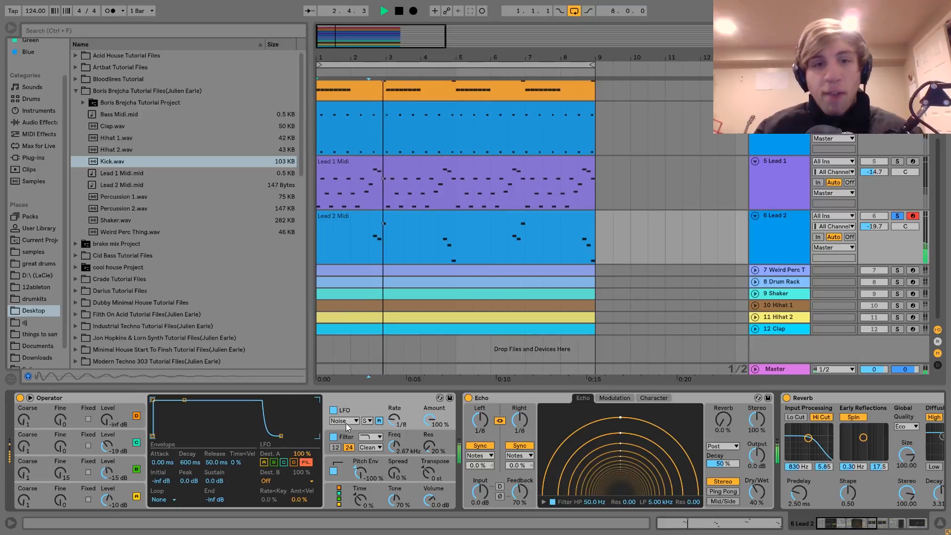
pyautogui.press('space')
# Step: Play the Lead 2 phrase with Operator's LFO switched off and again with it switched back on
pyautogui.click(333, 410)
pyautogui.press('space')
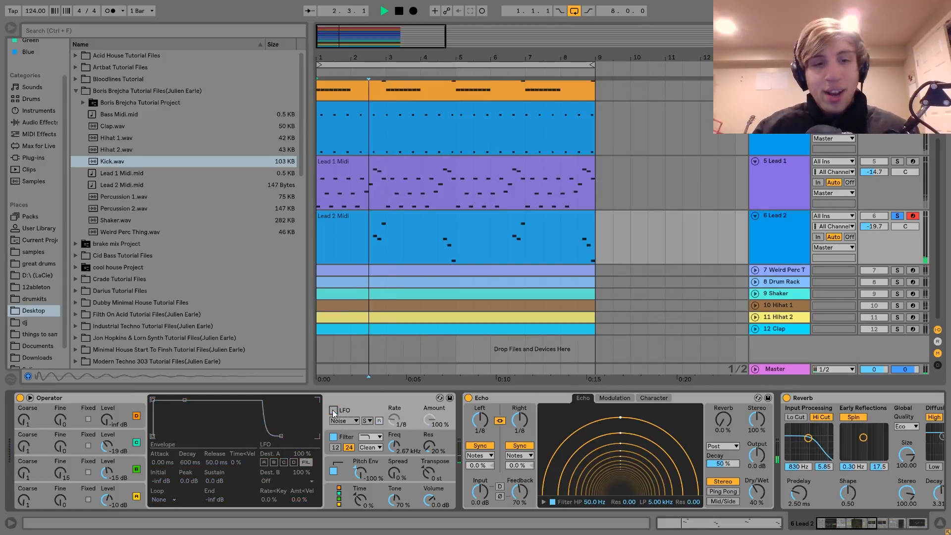
pyautogui.press('space')
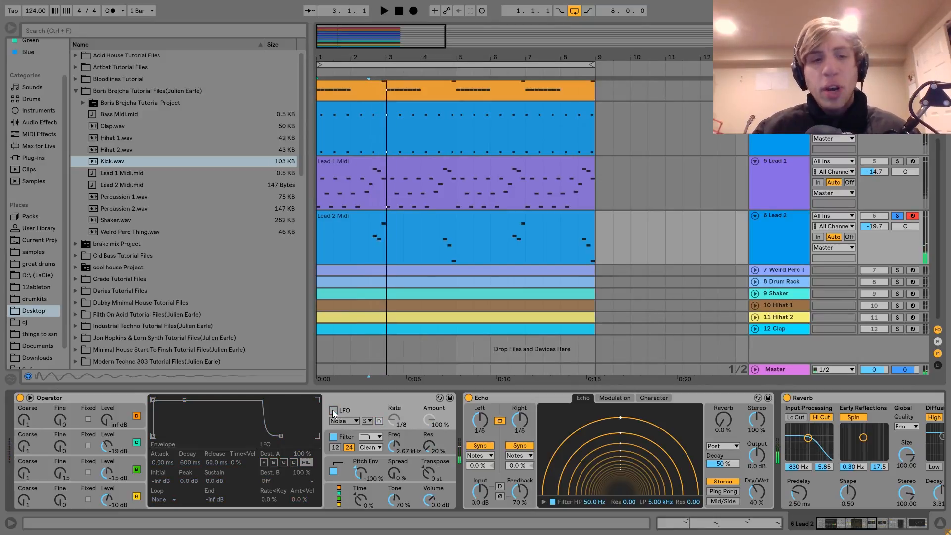
pyautogui.click(331, 409)
pyautogui.press('space')
pyautogui.press('space')
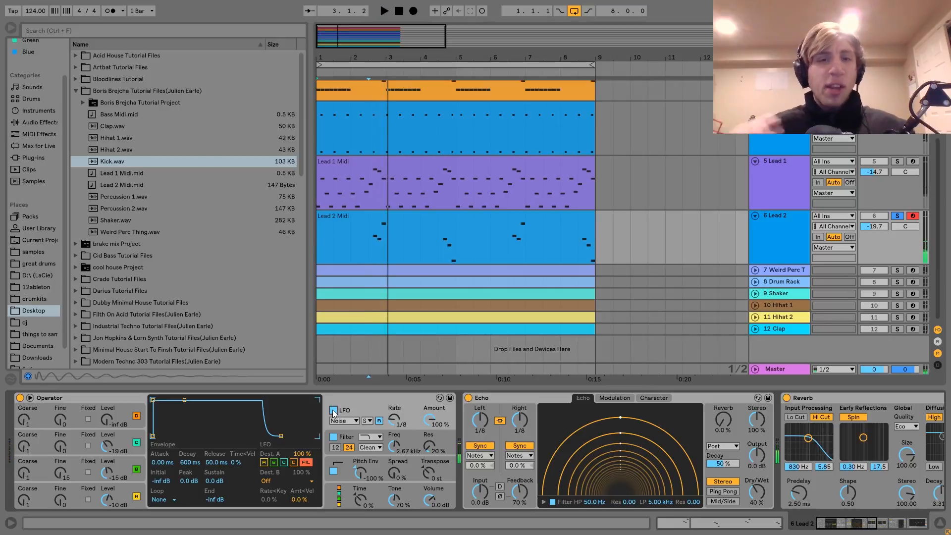
# Step: Display Operator's pitch envelope settings and audition the Lead 2 sound with them
pyautogui.click(341, 466)
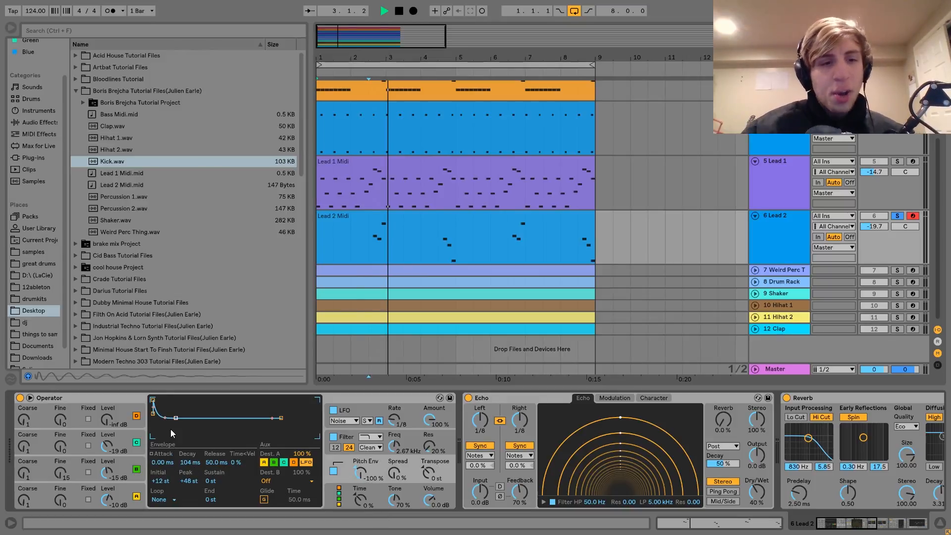
pyautogui.press('space')
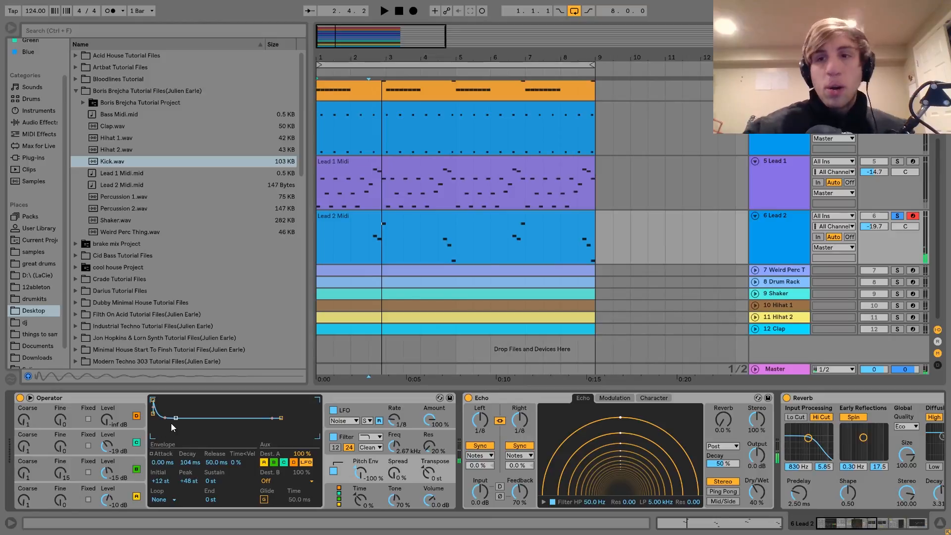
pyautogui.press('x')
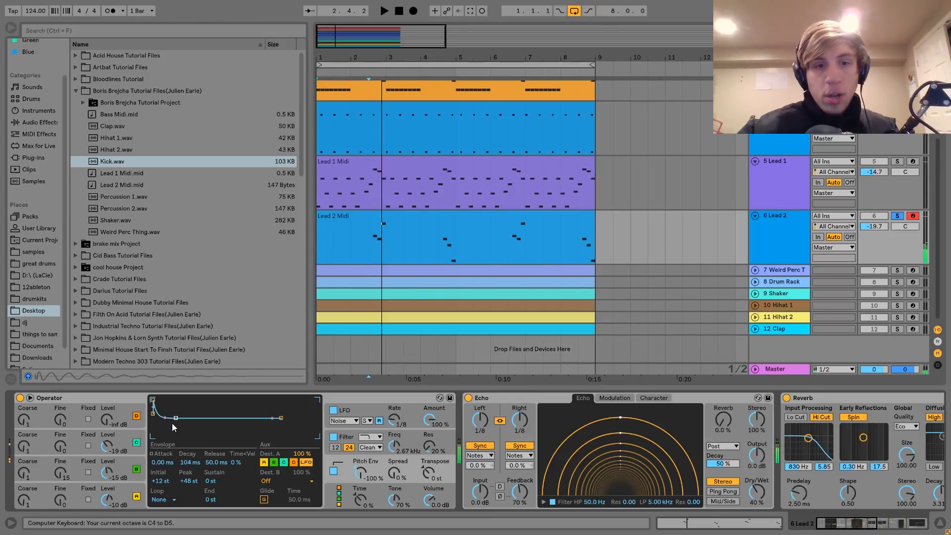
# Step: Audition Lead 2 with Operator's pitch envelope switched off and back on, and display oscillator B's settings
pyautogui.click(334, 472)
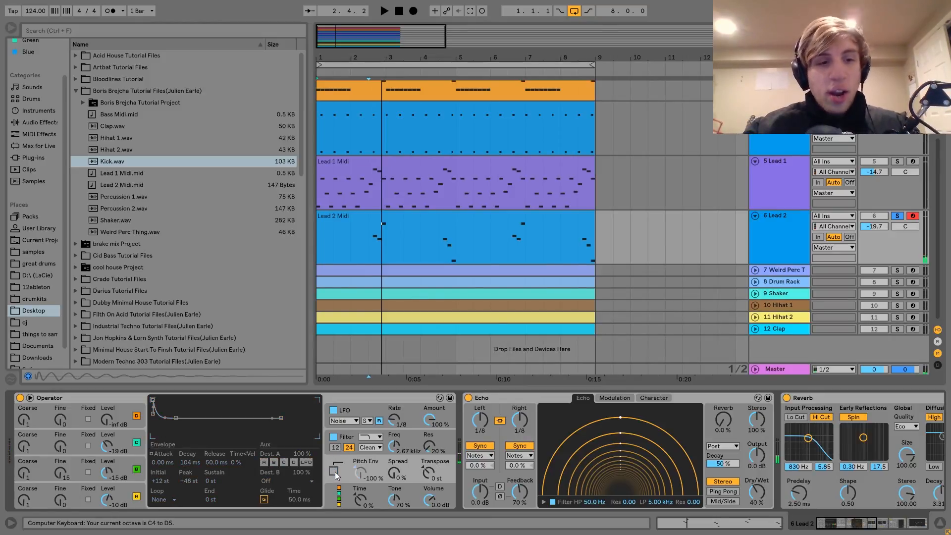
pyautogui.click(333, 471)
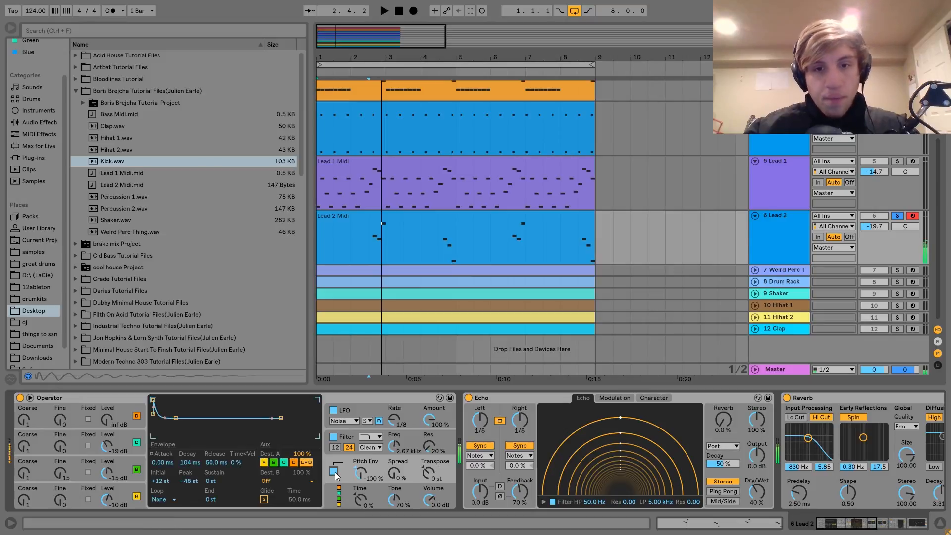
pyautogui.press('x')
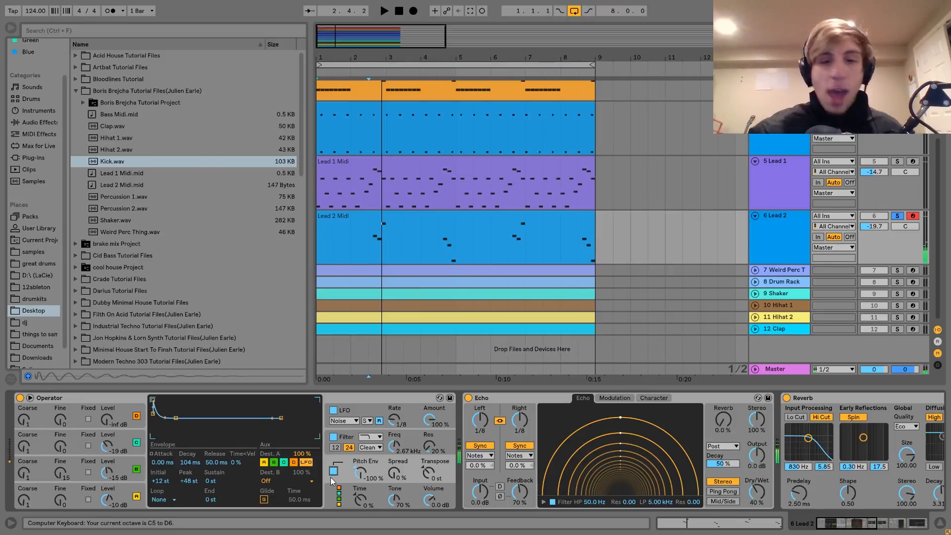
pyautogui.click(60, 473)
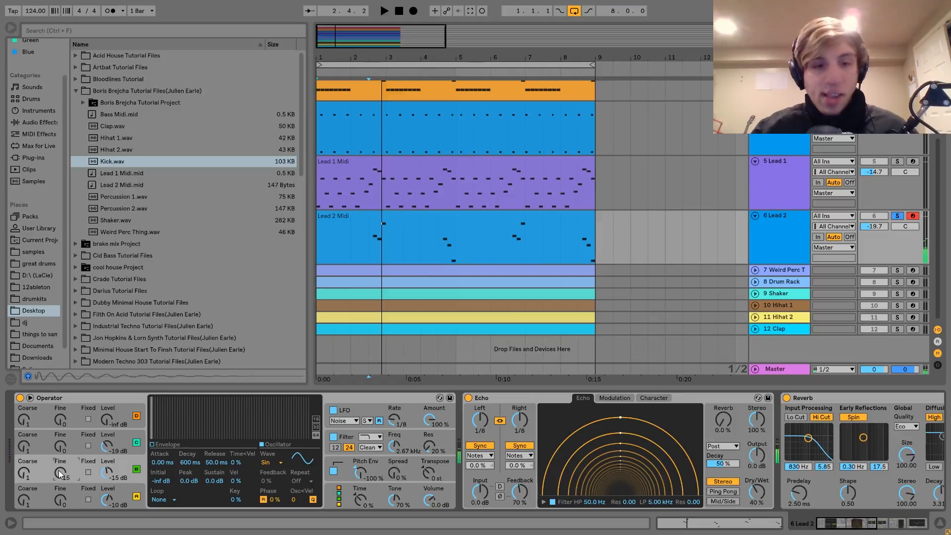
# Step: Examine the Lead 2 effect chain after Operator: Echo, Reverb, the sidechained Compressor and EQ Eight
pyautogui.hscroll(5, 58, 470)
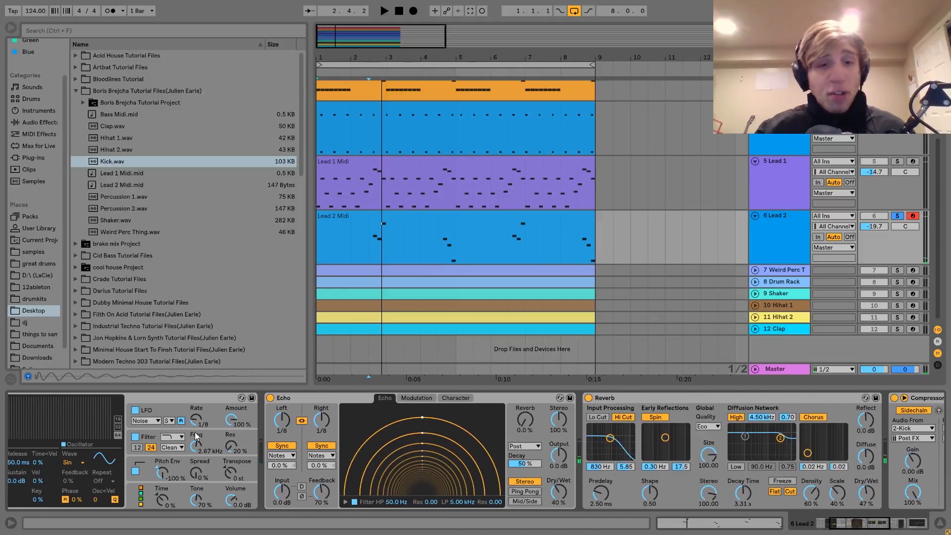
pyautogui.hscroll(4, 323, 438)
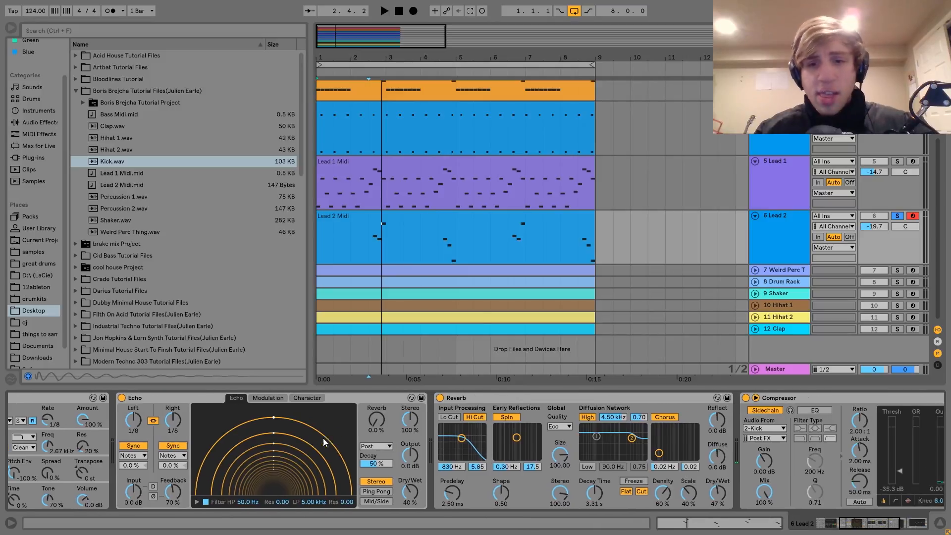
pyautogui.hscroll(3, 323, 438)
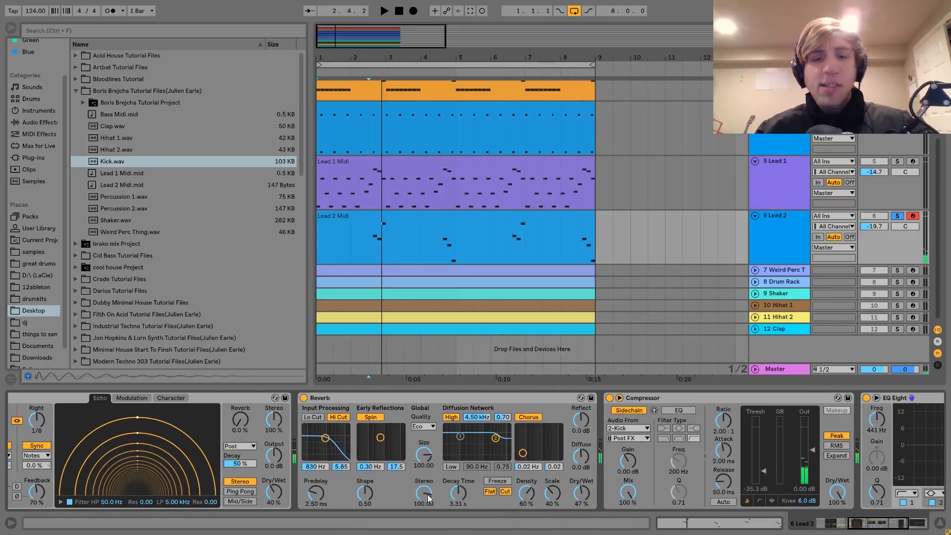
pyautogui.hscroll(2, 384, 426)
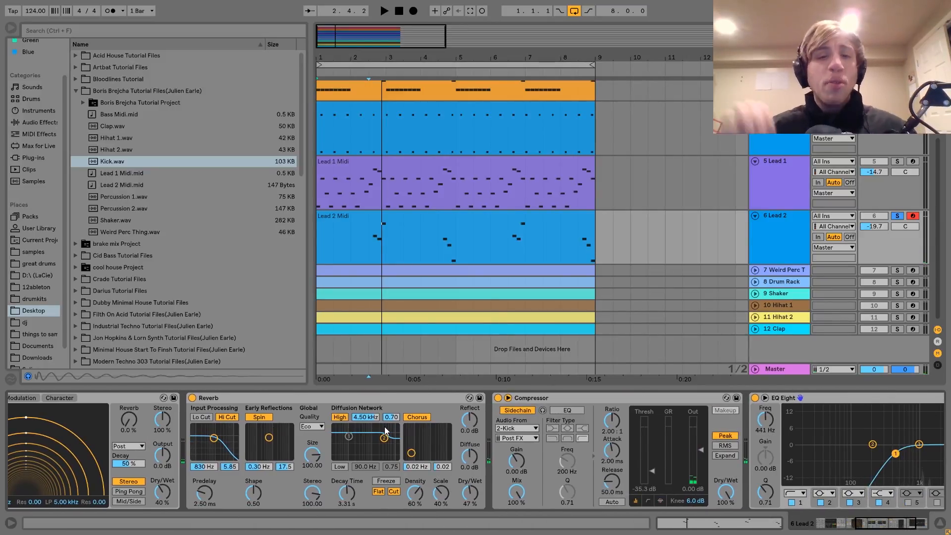
pyautogui.hscroll(-7, 385, 427)
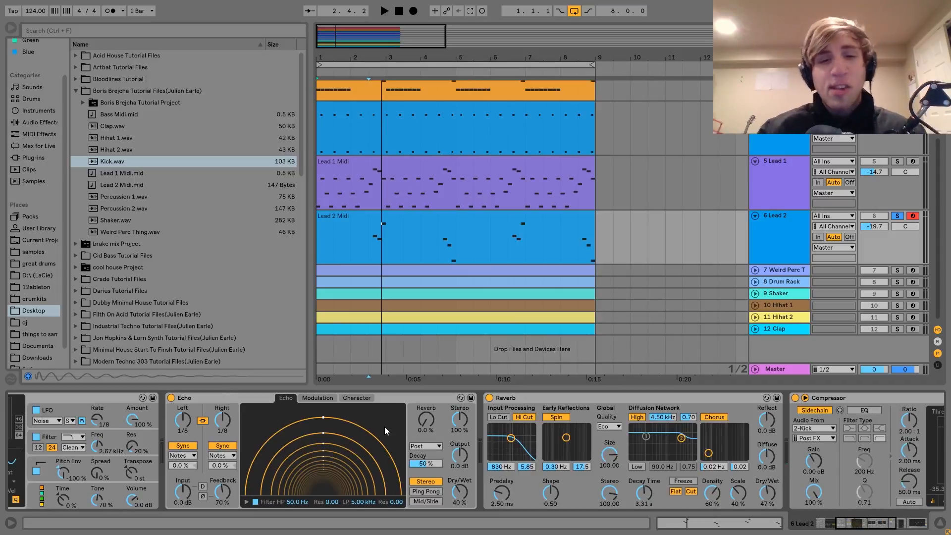
pyautogui.hscroll(6, 384, 430)
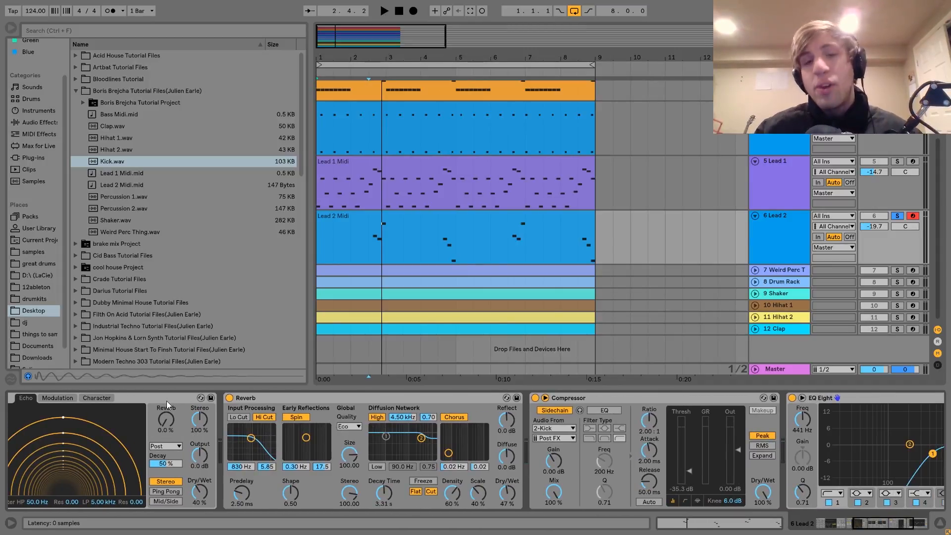
pyautogui.hscroll(5, 574, 427)
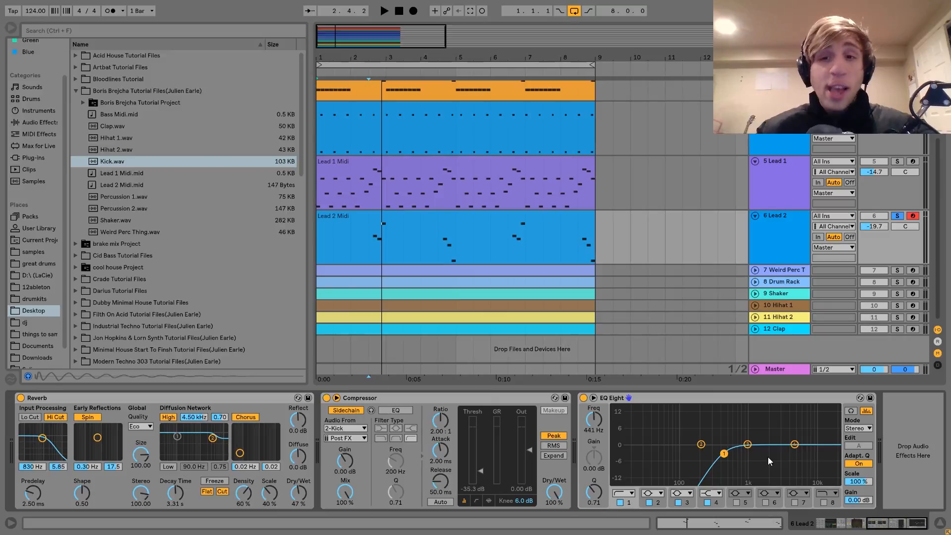
# Step: Unfold the Weird Perc Thing track, solo it and play its pattern
pyautogui.click(768, 269)
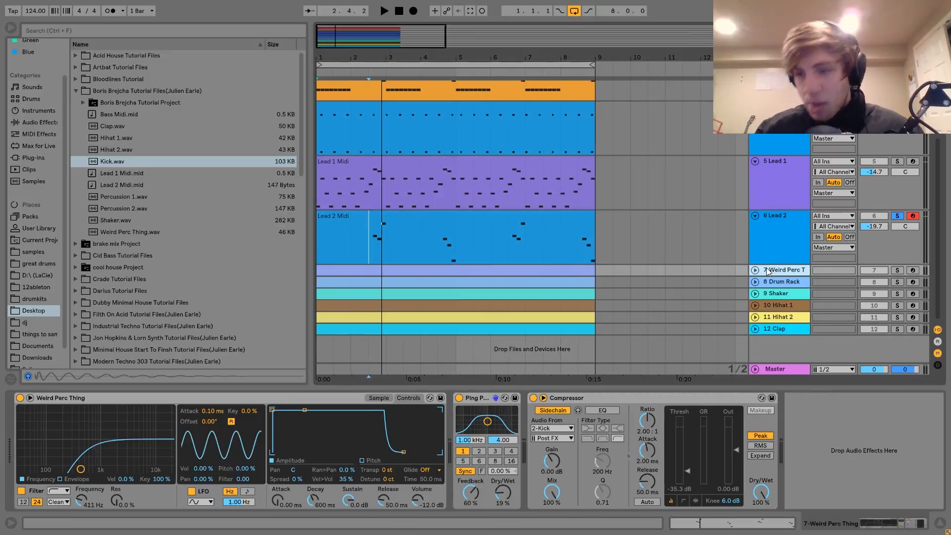
pyautogui.click(756, 270)
pyautogui.click(897, 270)
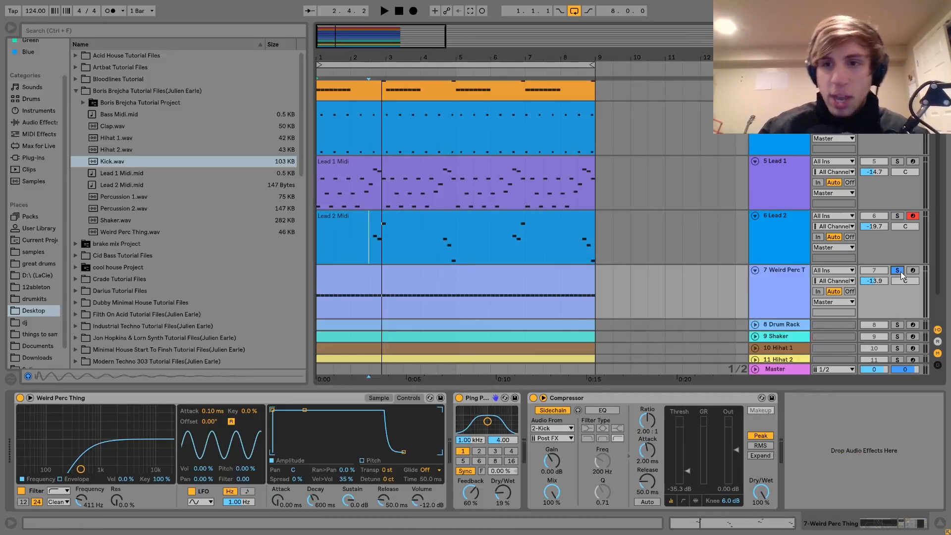
pyautogui.click(471, 295)
pyautogui.press('space')
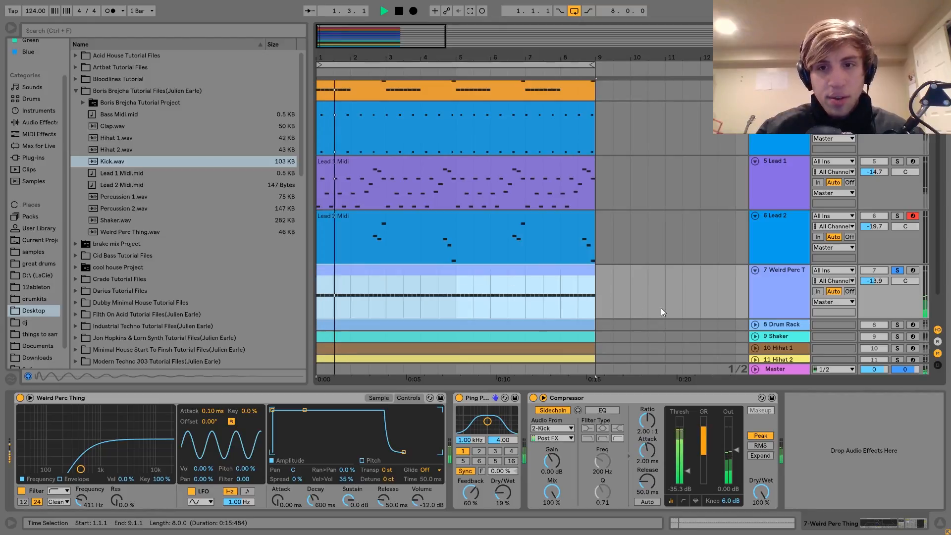
pyautogui.press('space')
# Step: Play the Weird Perc Thing track within the full mix, and solo it again
pyautogui.click(897, 270)
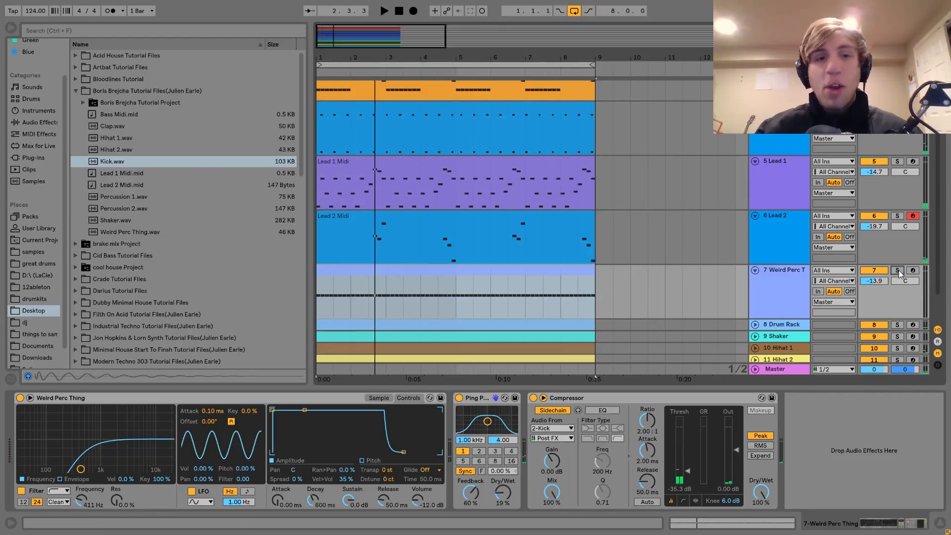
pyautogui.press('space')
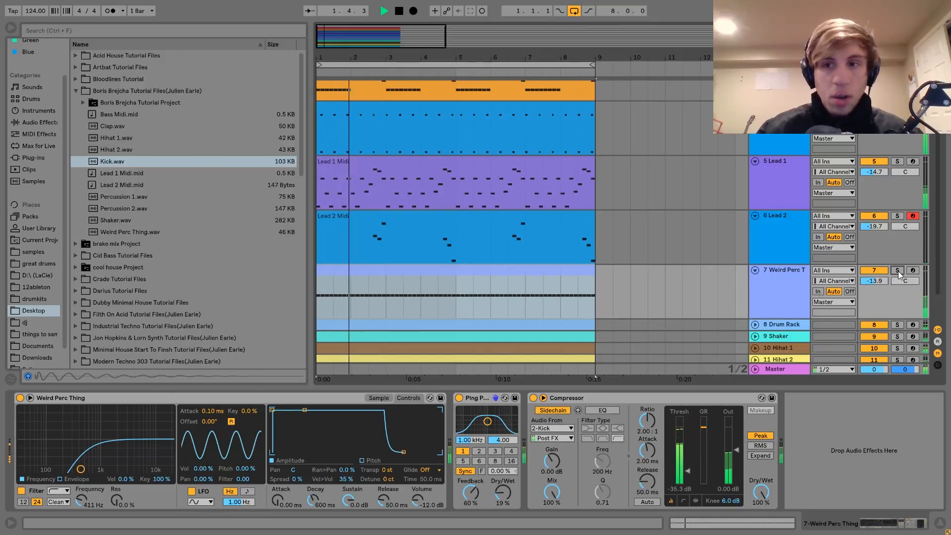
pyautogui.click(897, 270)
pyautogui.press('space')
# Step: Display the Weird Perc Thing sample, locate Weird Perc Thing.wav in the browser, and inspect the track's MIDI clip
pyautogui.click(368, 395)
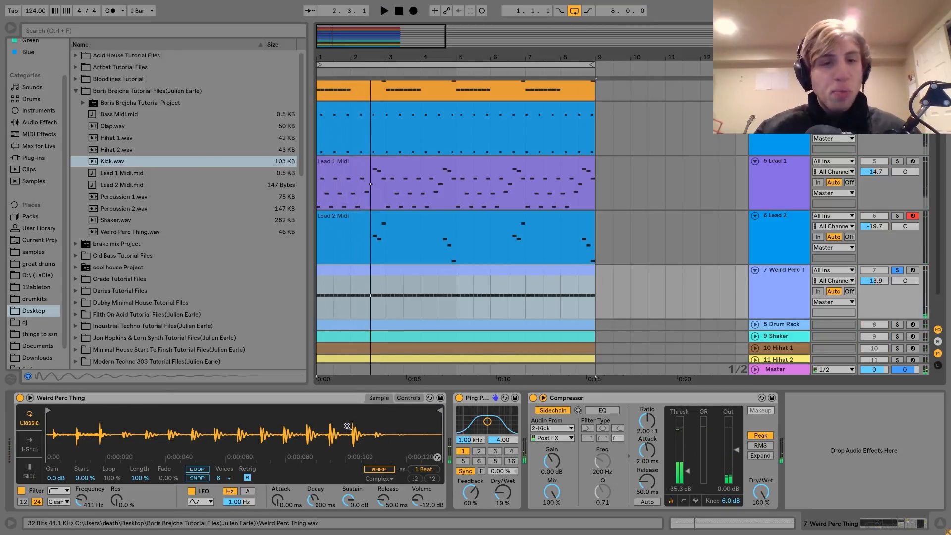
pyautogui.rightClick(348, 427)
pyautogui.click(362, 442)
pyautogui.click(128, 234)
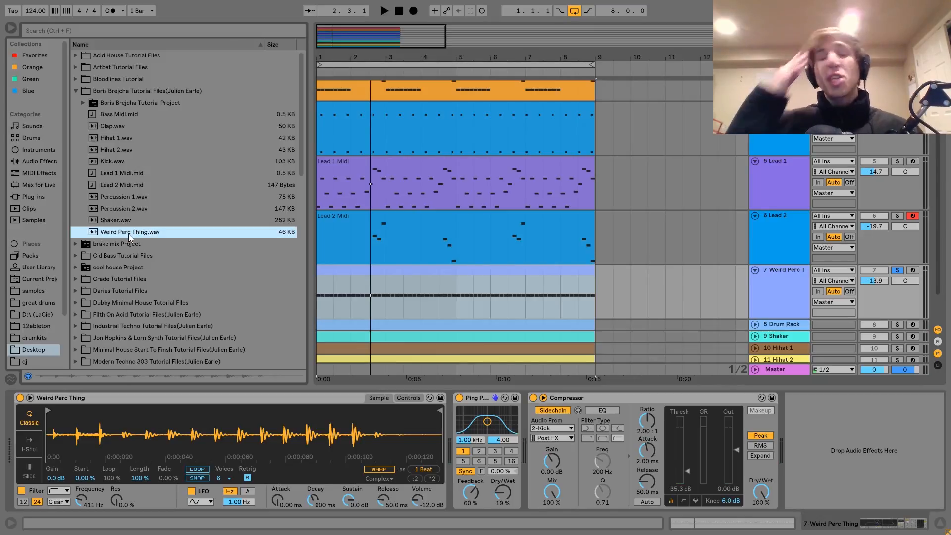
pyautogui.doubleClick(367, 273)
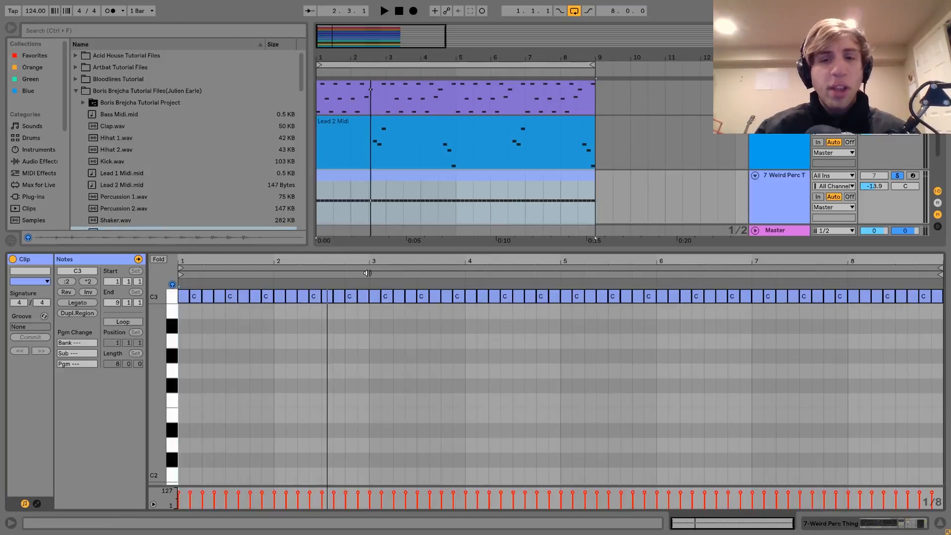
pyautogui.click(794, 195)
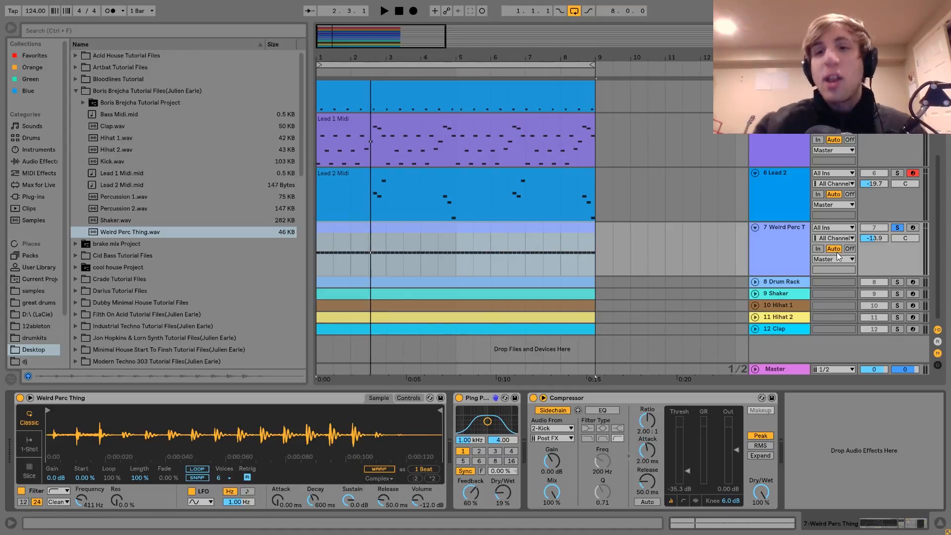
# Step: Unsolo Weird Perc Thing, mute the Bass, Drone Chord and both lead tracks, and play the remaining tracks
pyautogui.click(898, 227)
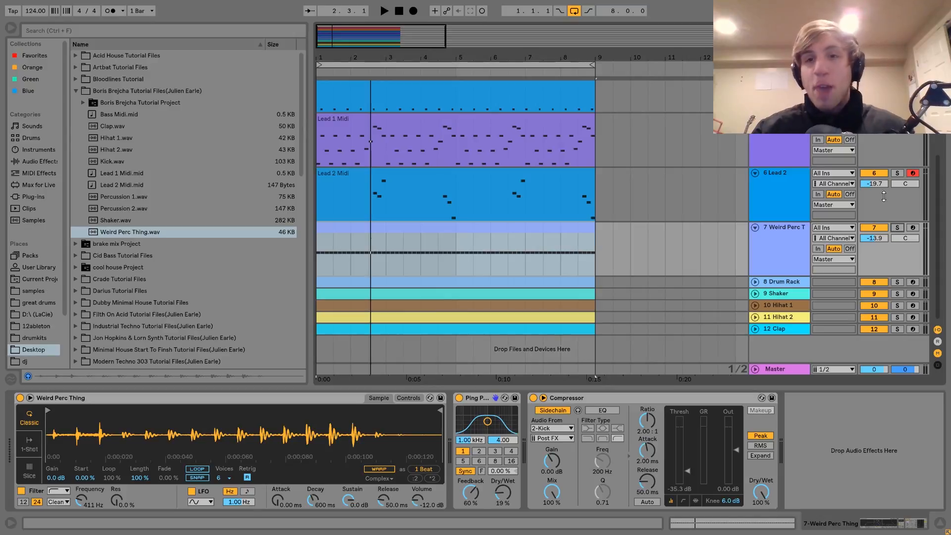
pyautogui.scroll(2, 886, 228)
pyautogui.click(875, 222)
pyautogui.scroll(3, 876, 227)
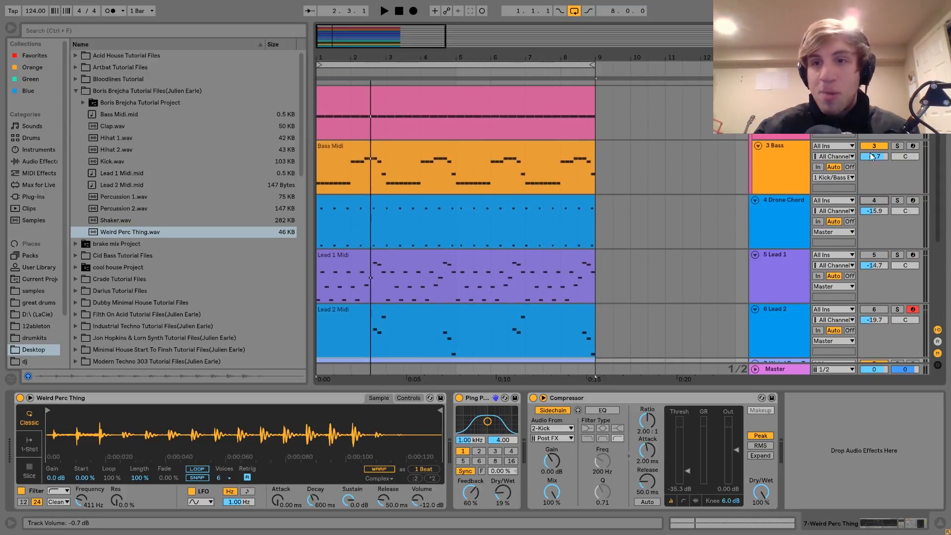
pyautogui.press('space')
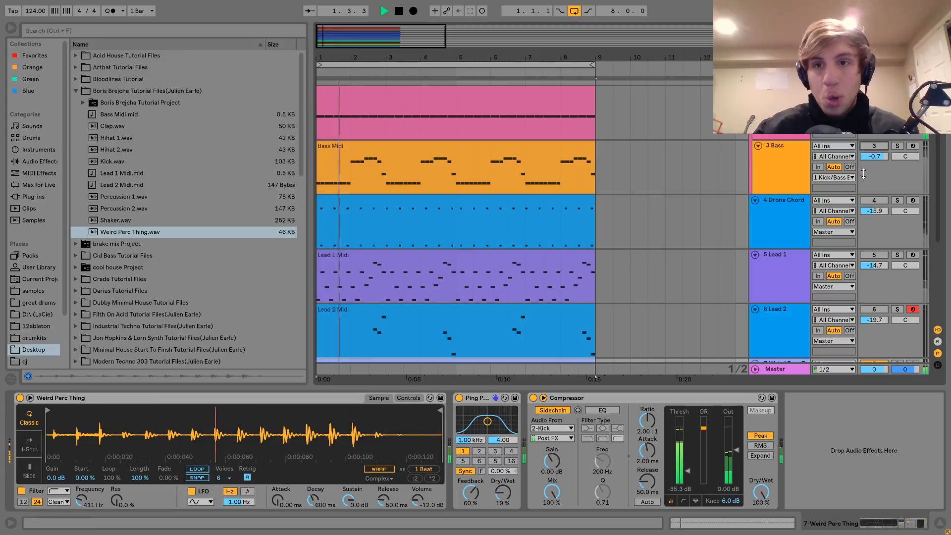
pyautogui.click(874, 146)
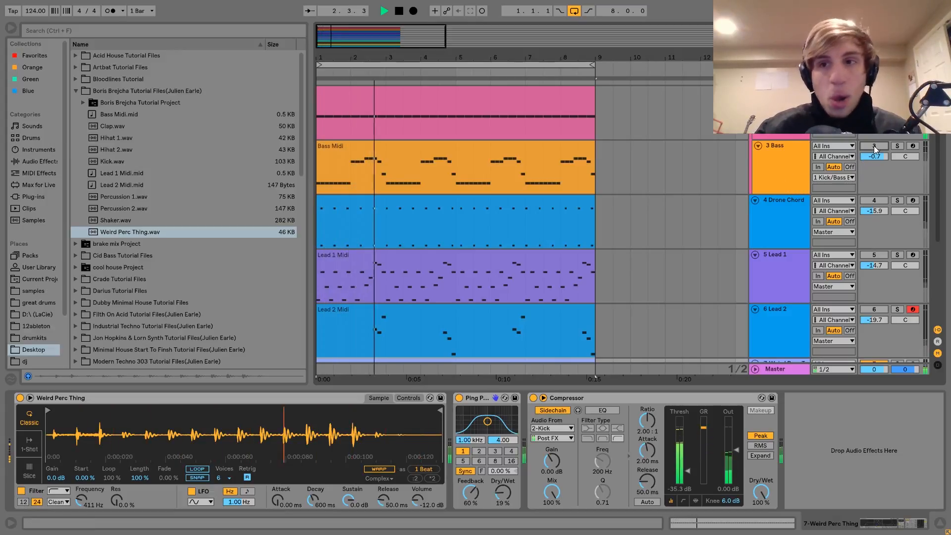
pyautogui.scroll(-5, 876, 146)
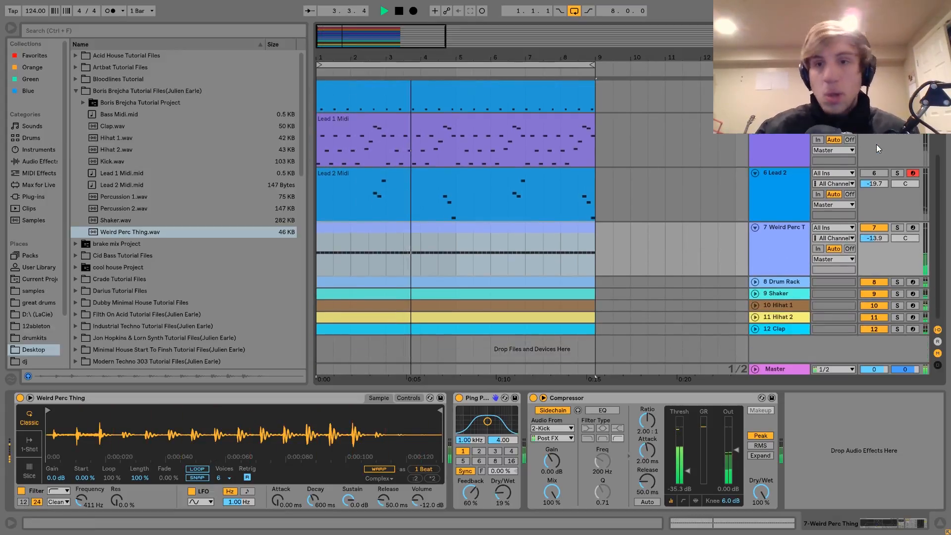
pyautogui.click(785, 252)
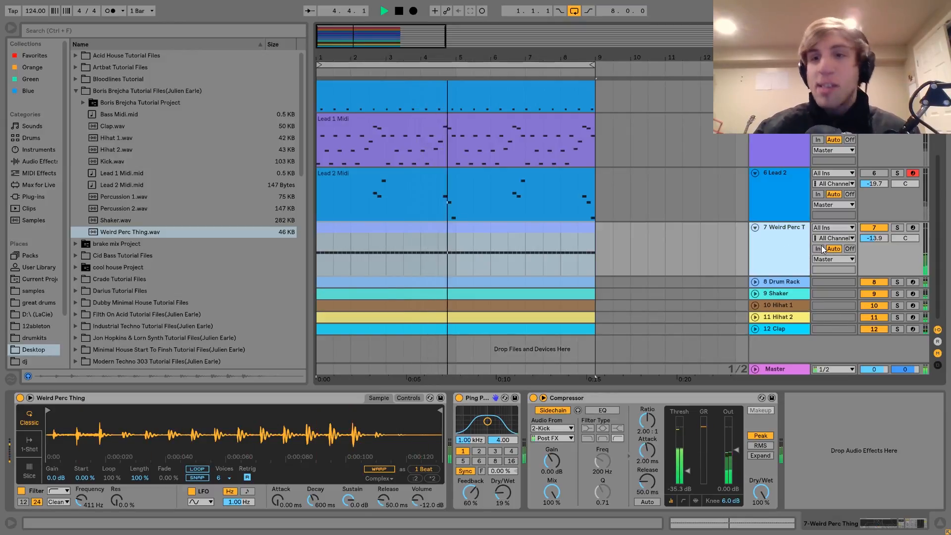
pyautogui.press('space')
# Step: Unmute the Drone Chord, Lead 1 and Lead 2 tracks and play them together with the Weird Perc Thing track
pyautogui.scroll(3, 875, 144)
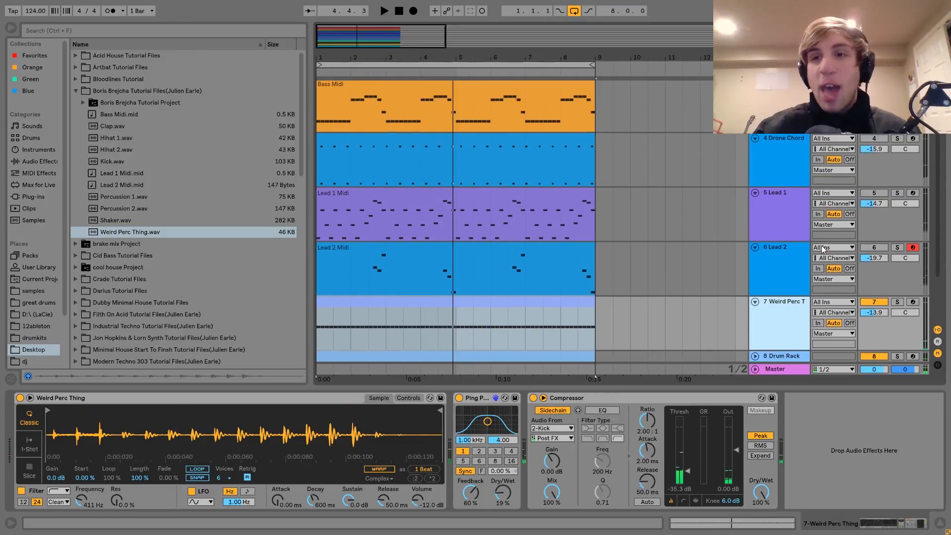
pyautogui.click(874, 139)
pyautogui.press('space')
pyautogui.click(875, 193)
pyautogui.click(877, 248)
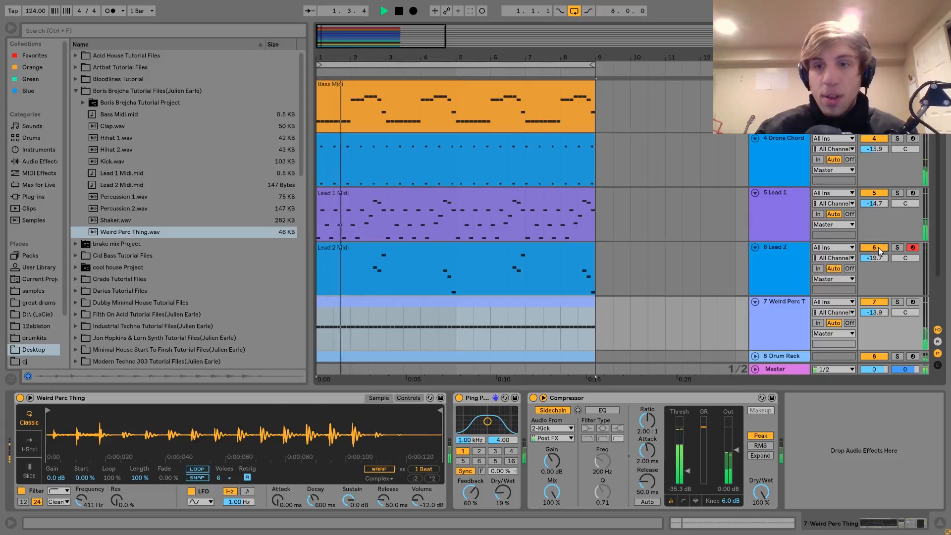
pyautogui.scroll(-3, 879, 251)
pyautogui.click(793, 231)
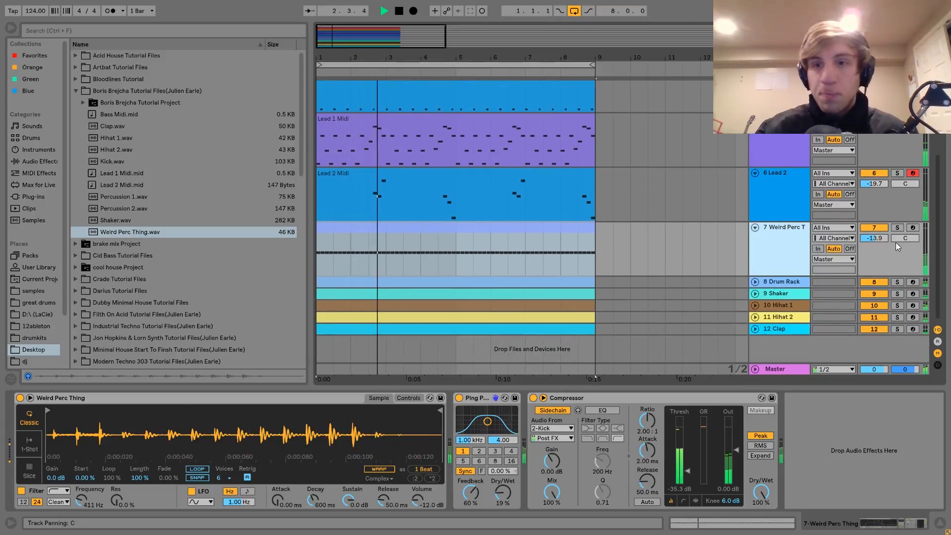
pyautogui.press('space')
# Step: Solo and unfold the Drum Rack track, display its devices from the start of the chain, and play its pattern
pyautogui.click(897, 281)
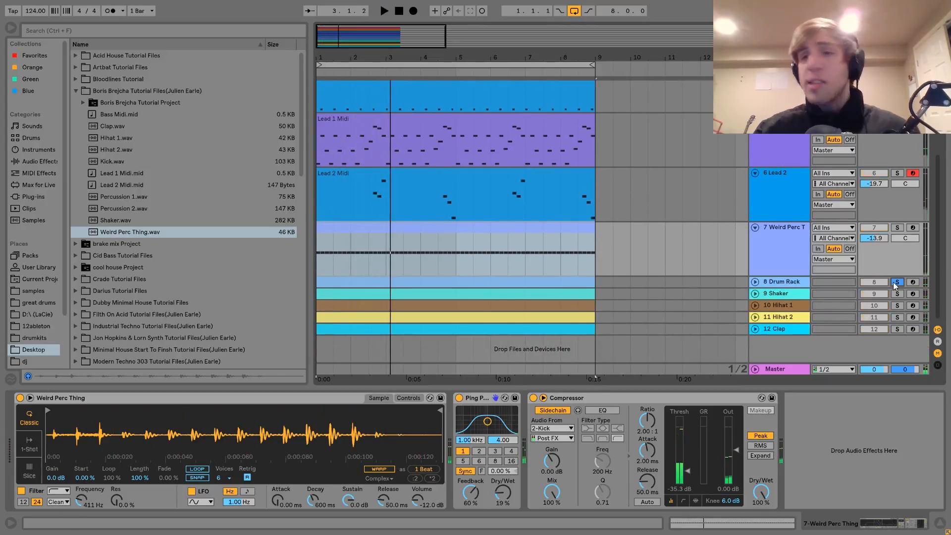
pyautogui.click(786, 284)
pyautogui.click(755, 282)
pyautogui.click(475, 282)
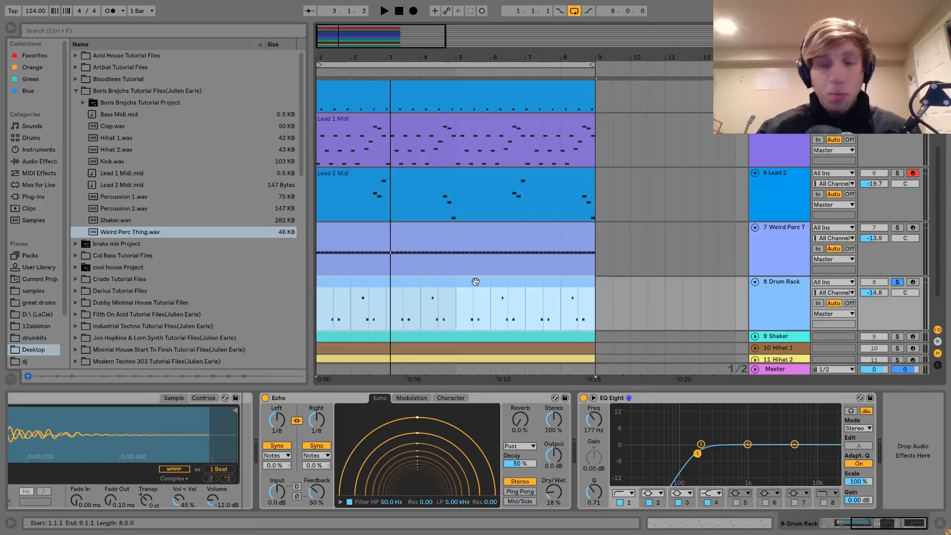
pyautogui.scroll(5, 329, 487)
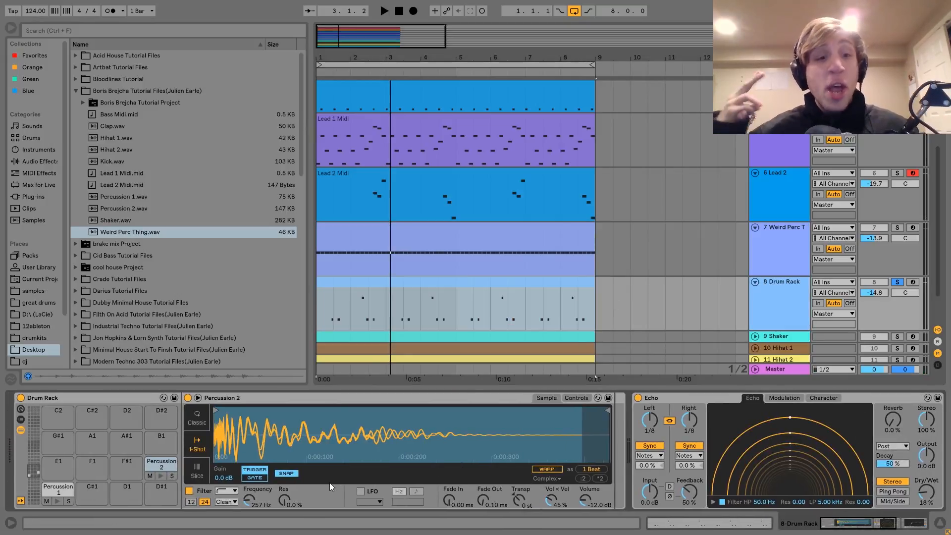
pyautogui.press('space')
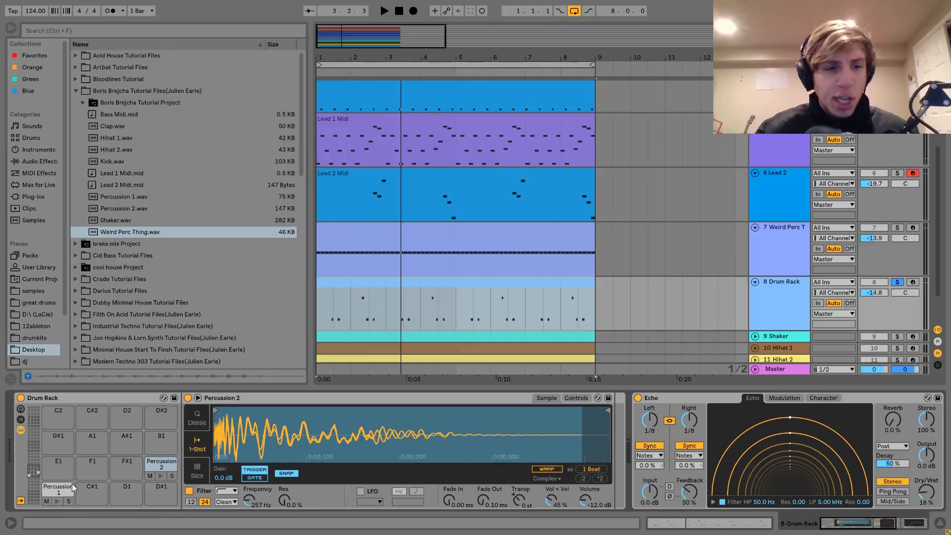
# Step: Display the sample and settings of the Drum Rack's Percussion 1 pad
pyautogui.click(58, 488)
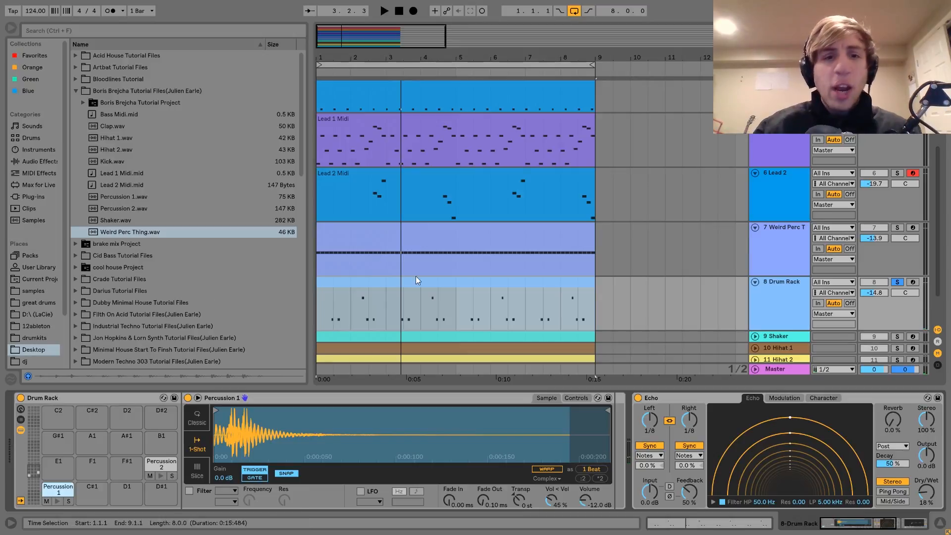
pyautogui.scroll(-1, 864, 295)
pyautogui.scroll(4, 886, 307)
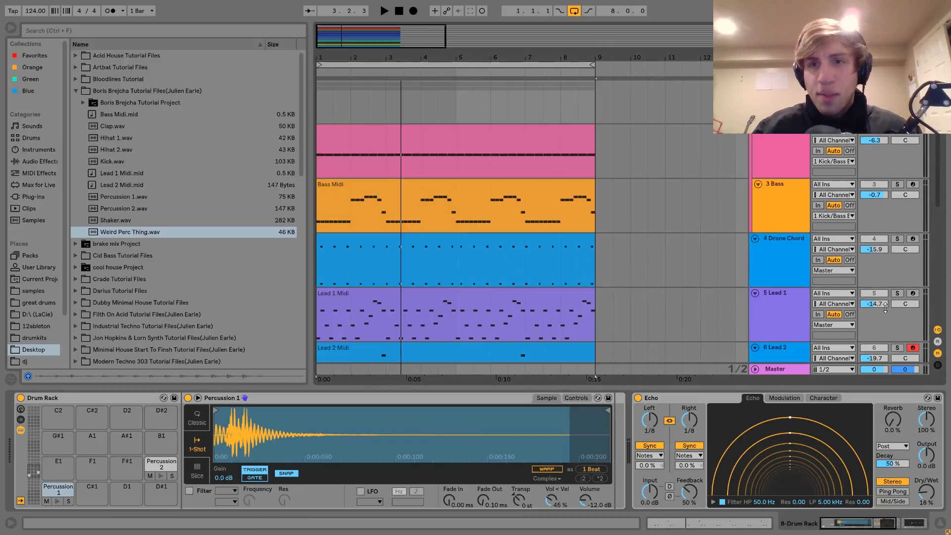
# Step: Play the soloed Drum Rack pattern and show the Shaker, hi-hat and clap tracks below it
pyautogui.press('space')
pyautogui.scroll(-4, 900, 135)
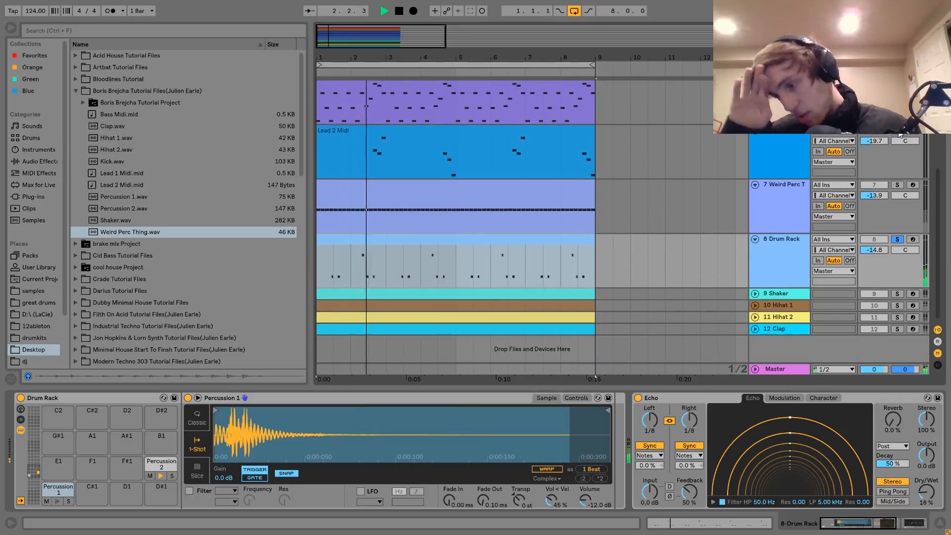
pyautogui.press('space')
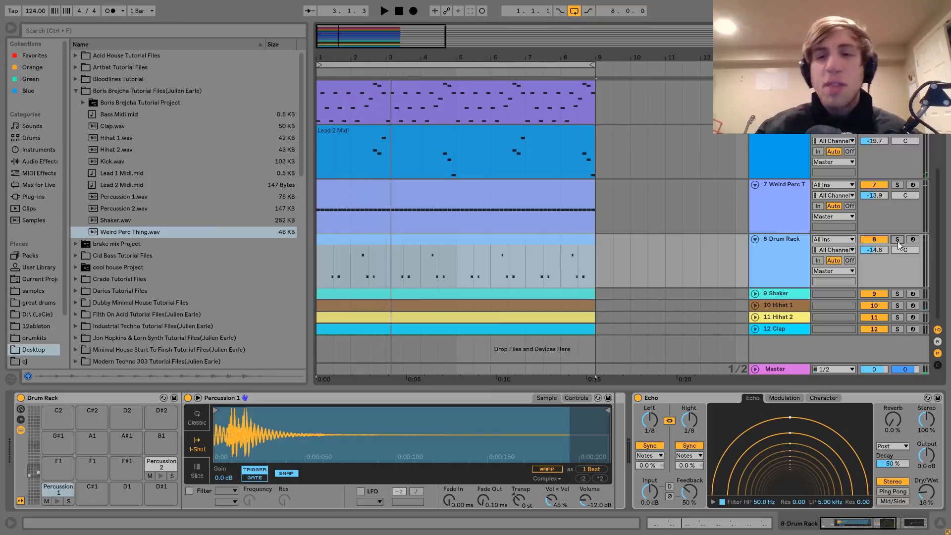
# Step: Unsolo the Drum Rack track and compare the full mix with it active and muted, leaving it unmuted
pyautogui.click(777, 266)
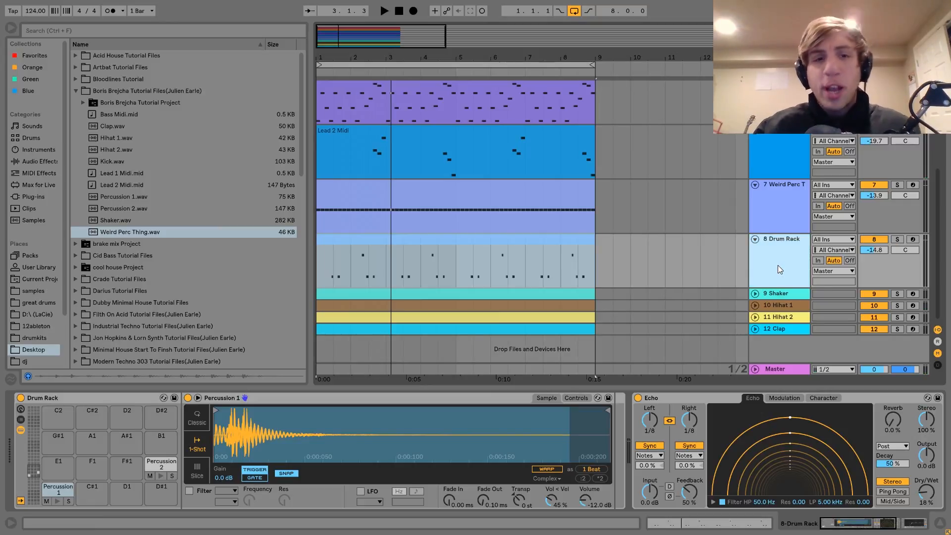
pyautogui.press('space')
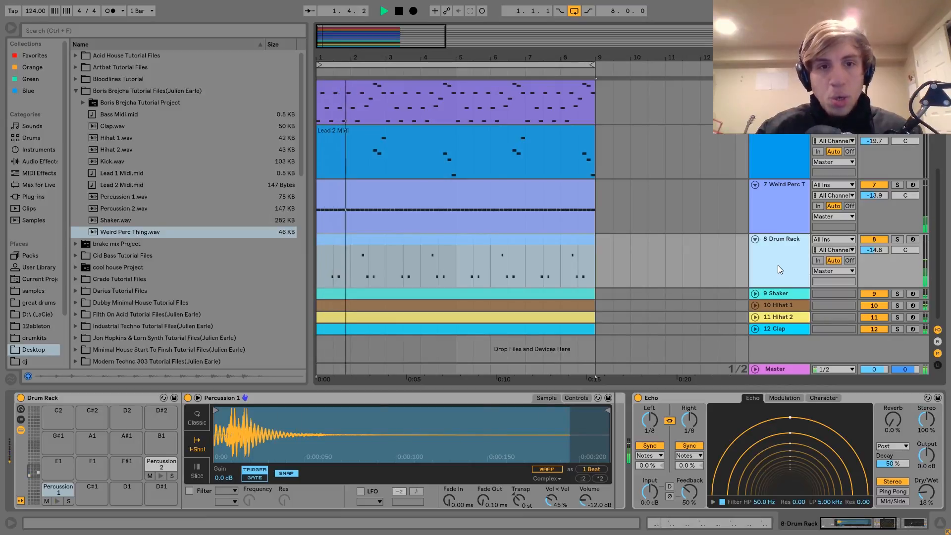
pyautogui.press('space')
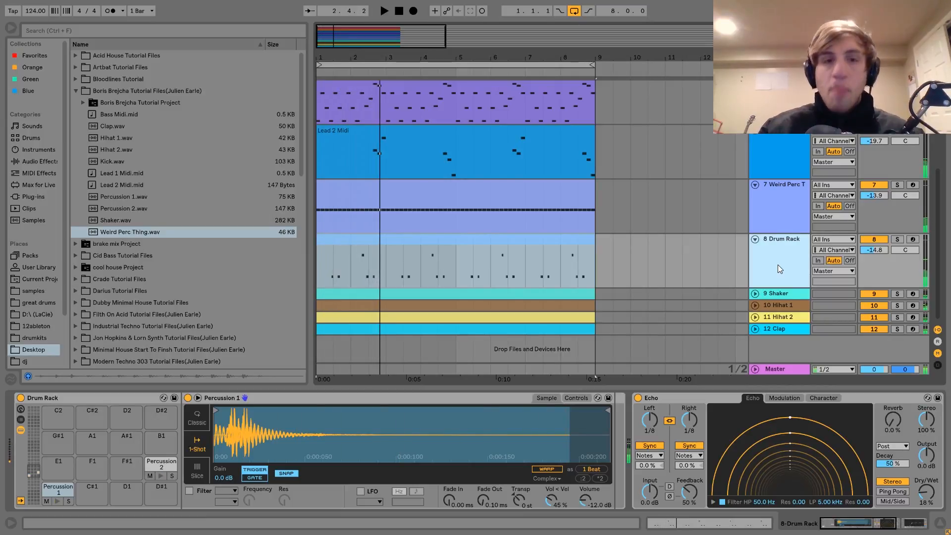
pyautogui.click(877, 239)
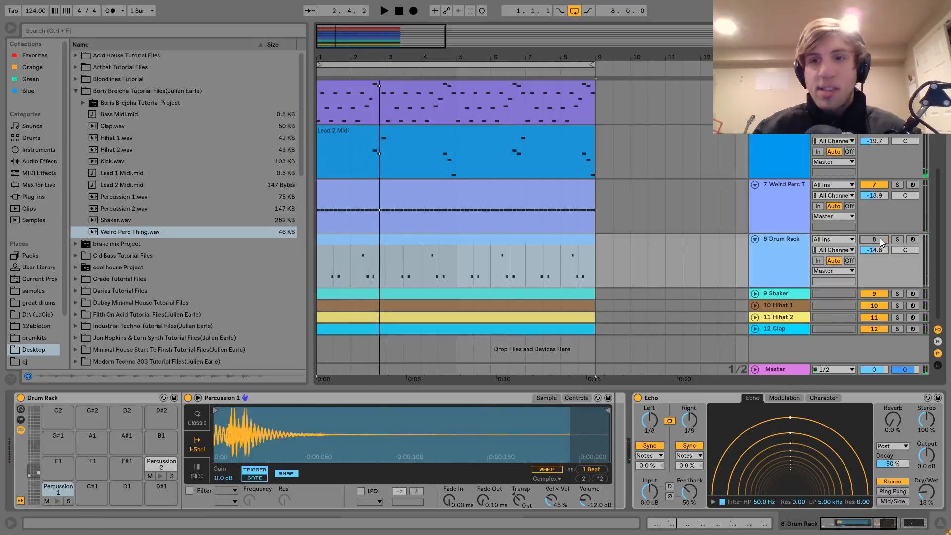
pyautogui.press('space')
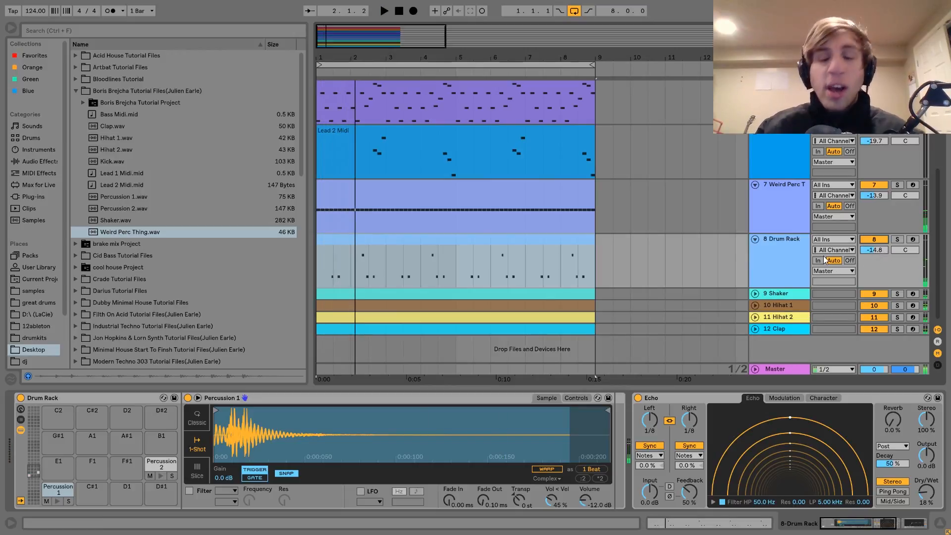
# Step: Solo the Drum Rack track and display the Echo and EQ Eight in its device chain
pyautogui.click(897, 239)
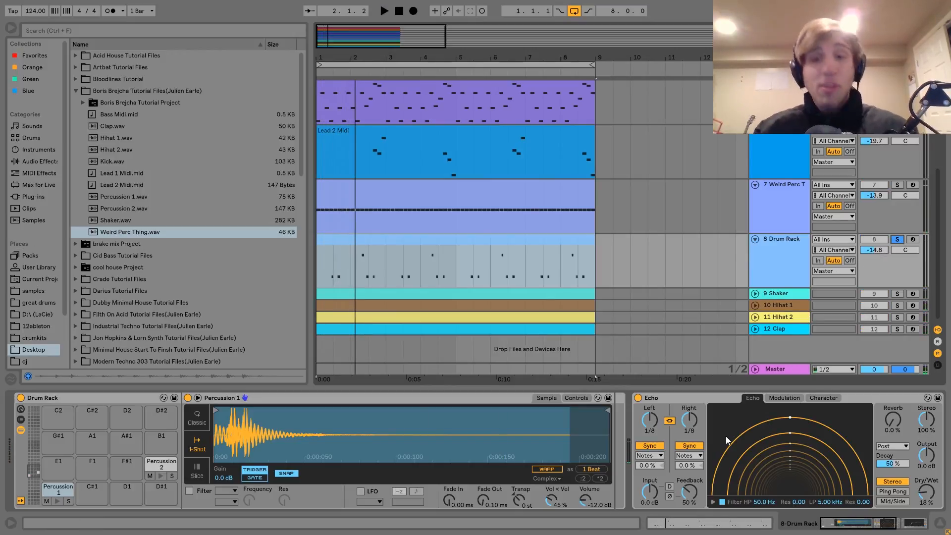
pyautogui.hscroll(5, 723, 436)
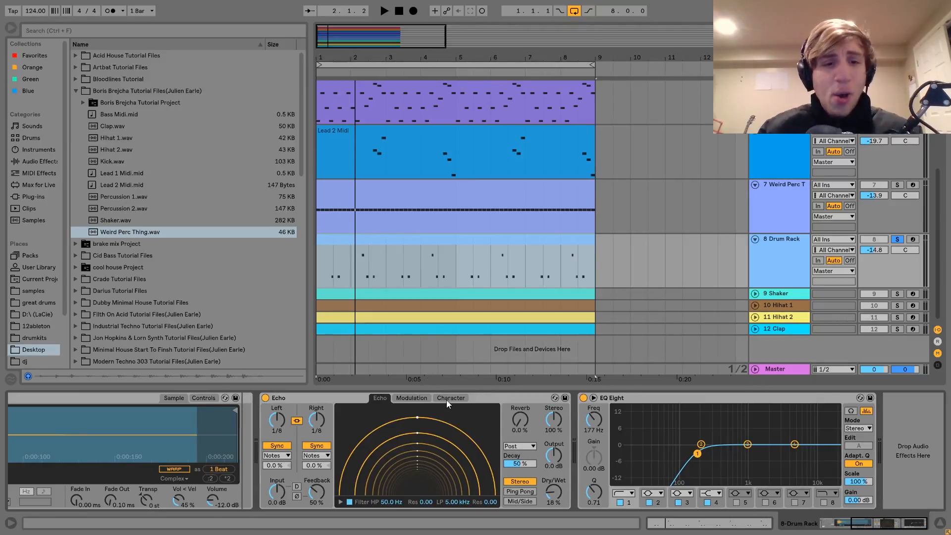
pyautogui.click(626, 401)
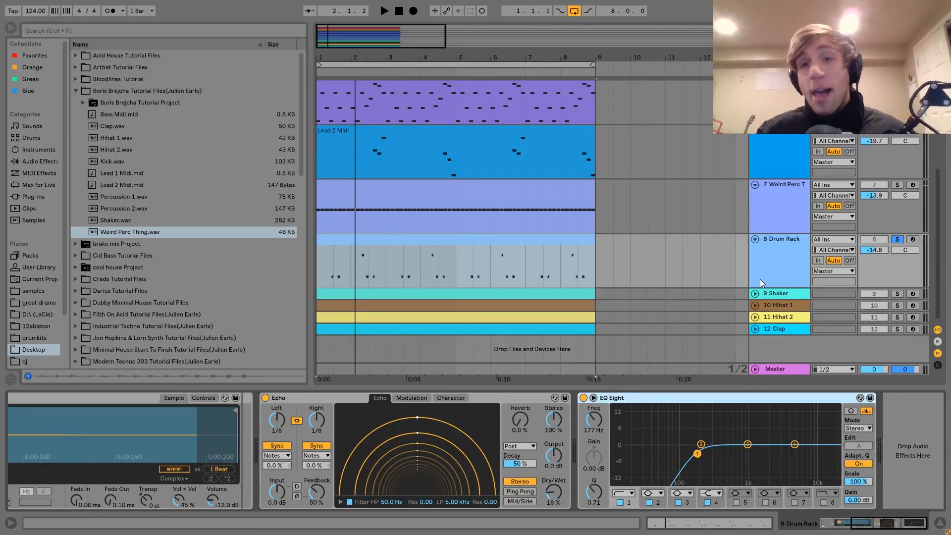
# Step: Unfold the Shaker, Hihat 1 and Hihat 2 tracks, solo all three and play them together
pyautogui.click(769, 294)
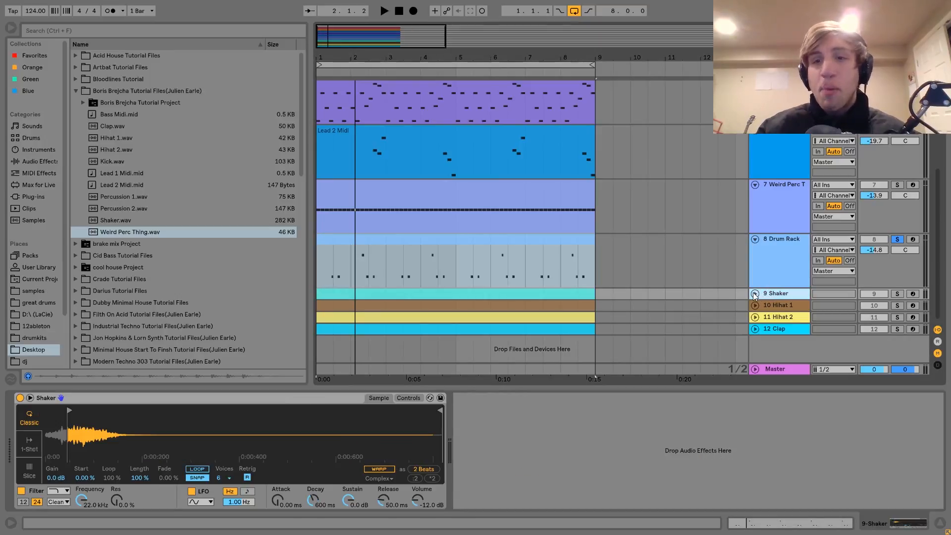
pyautogui.click(754, 293)
pyautogui.click(896, 295)
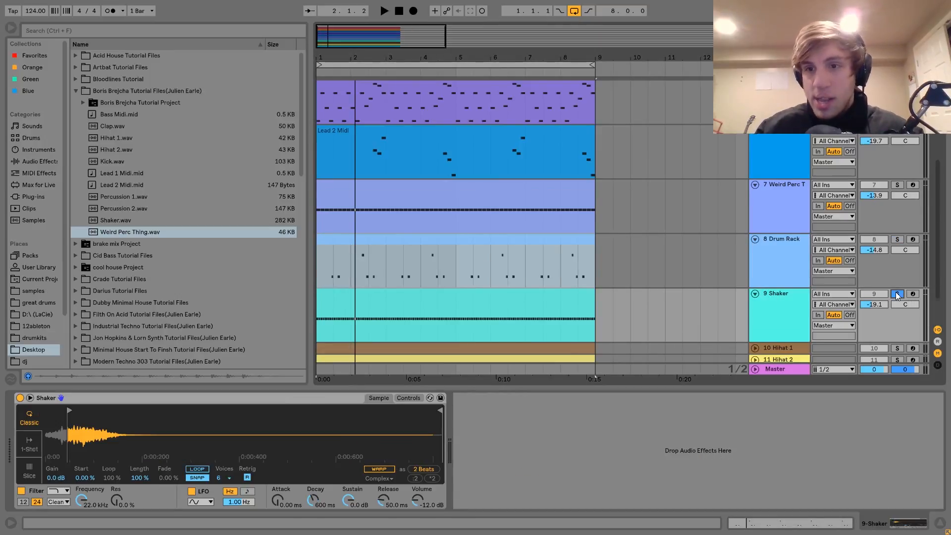
pyautogui.scroll(-2, 895, 293)
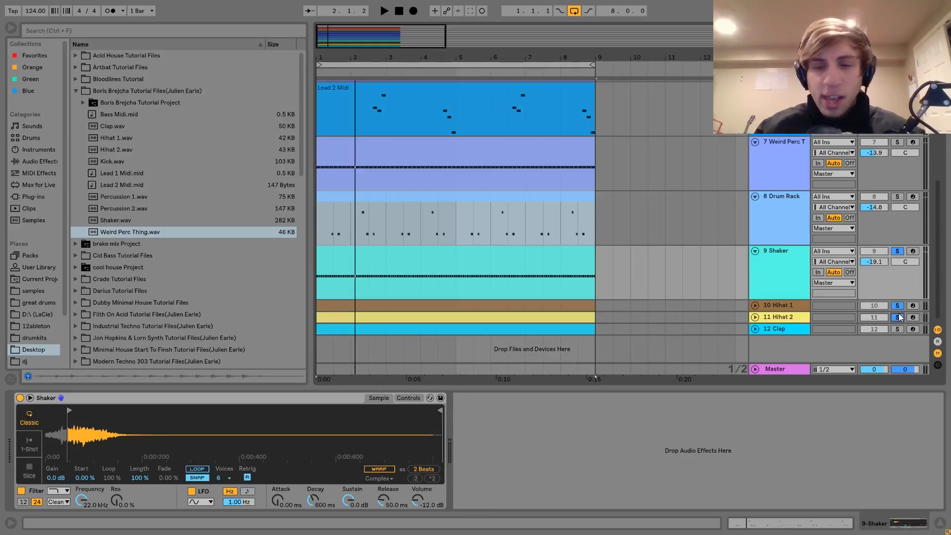
pyautogui.press('space')
pyautogui.click(754, 305)
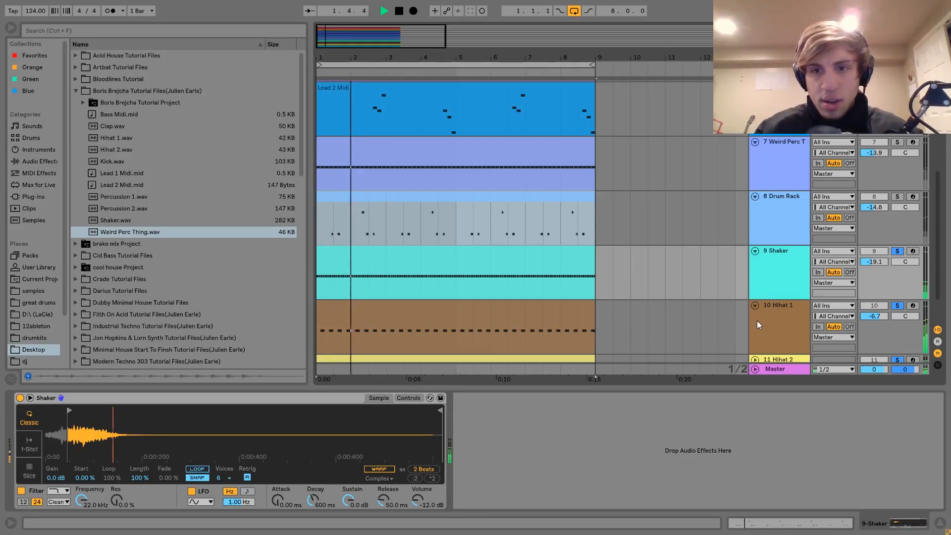
pyautogui.scroll(-2, 757, 320)
pyautogui.click(755, 318)
pyautogui.scroll(-2, 758, 320)
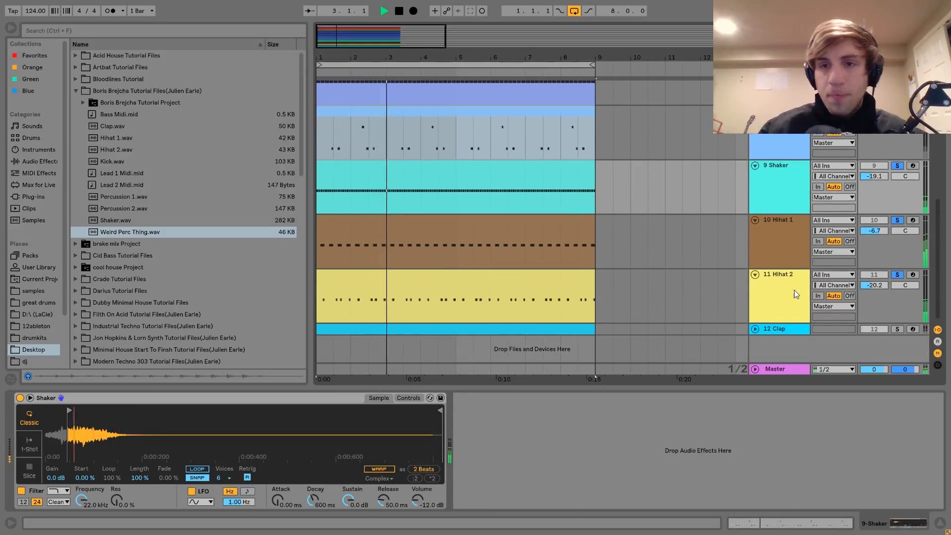
pyautogui.press('space')
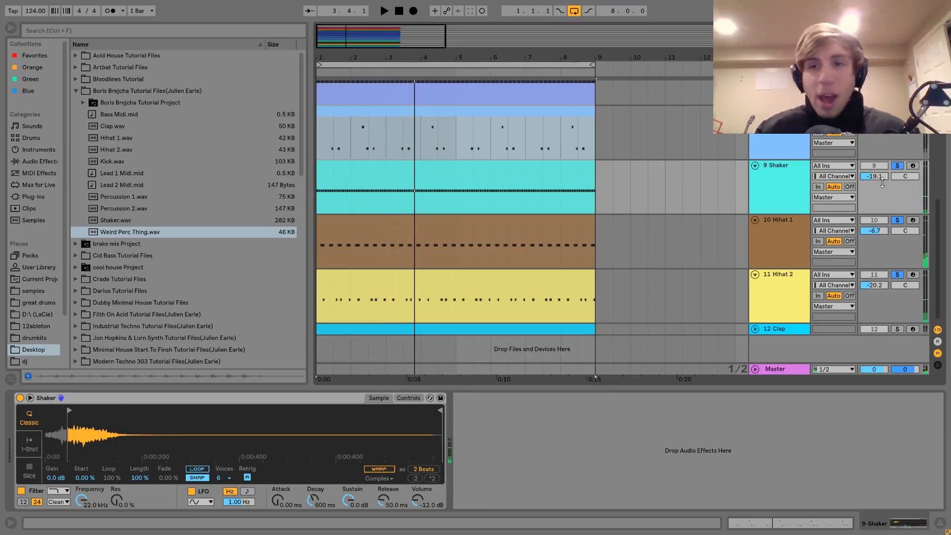
# Step: Solo only the Shaker track and play its pattern
pyautogui.click(898, 164)
pyautogui.click(781, 170)
pyautogui.press('space')
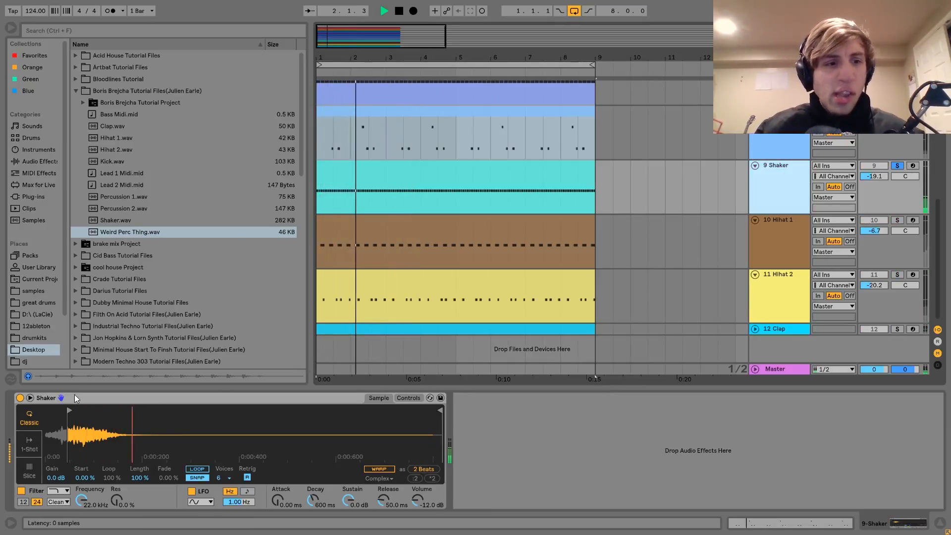
# Step: Preview Shaker.wav from the tutorial files, move the Shaker sample's start point slightly forward and play the pattern
pyautogui.click(114, 221)
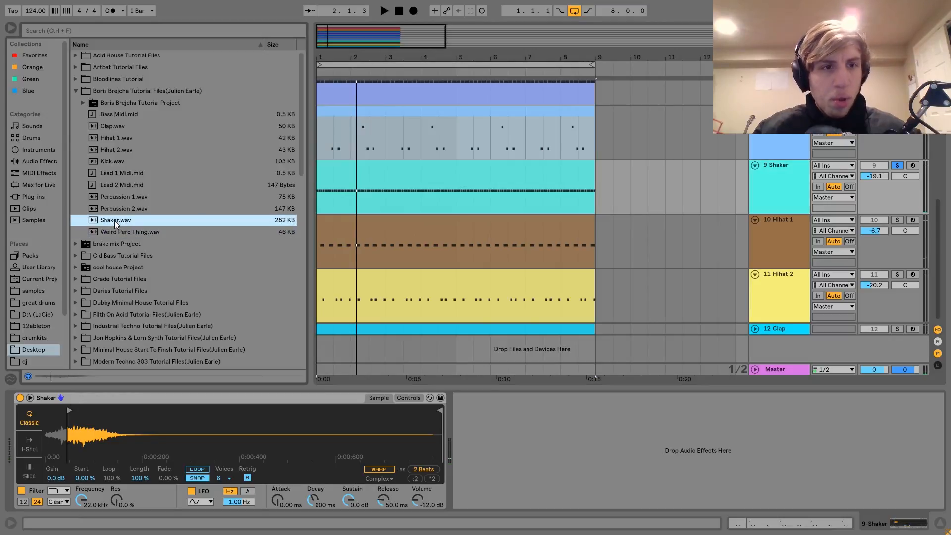
pyautogui.click(70, 411)
pyautogui.press('space')
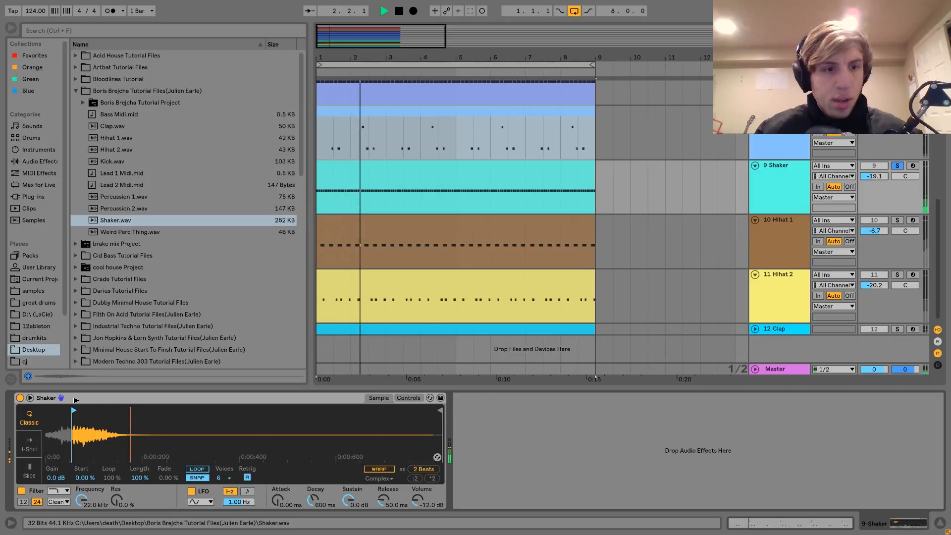
pyautogui.press('space')
pyautogui.press('space')
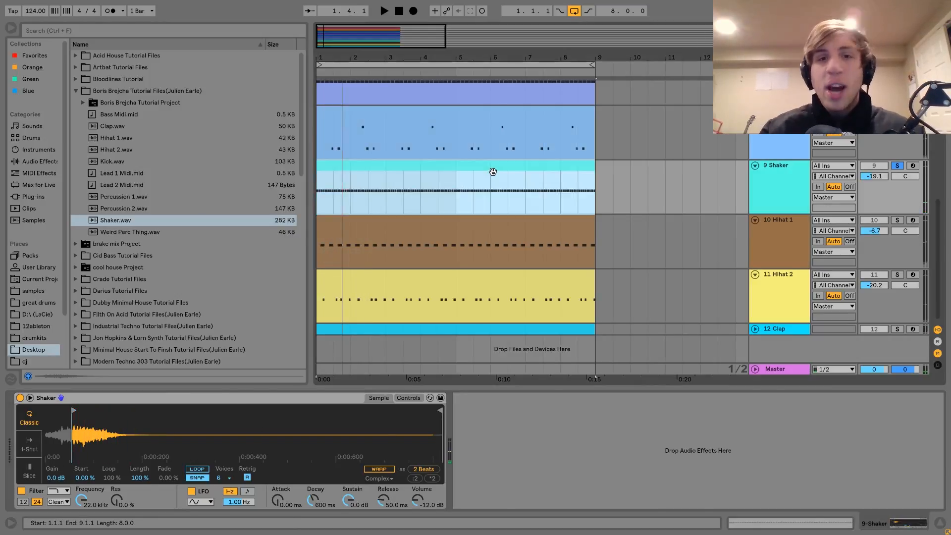
# Step: Open the Shaker MIDI clip, select the third note's velocity marker to inspect the accents, and play the clip
pyautogui.doubleClick(492, 170)
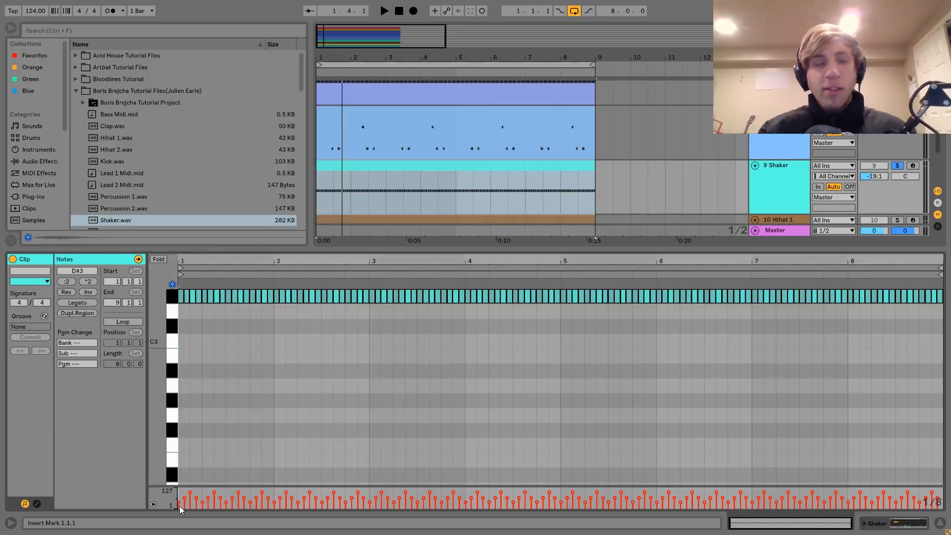
pyautogui.click(192, 492)
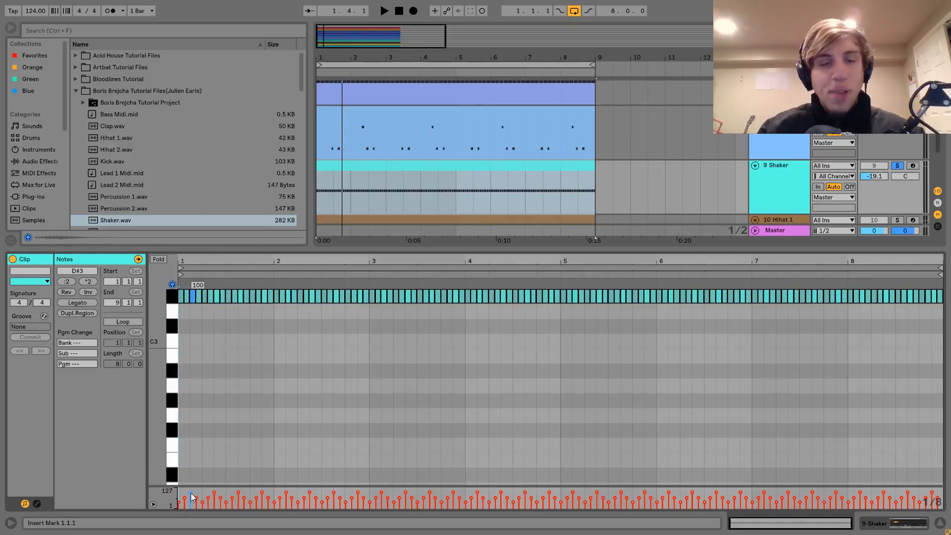
pyautogui.press('space')
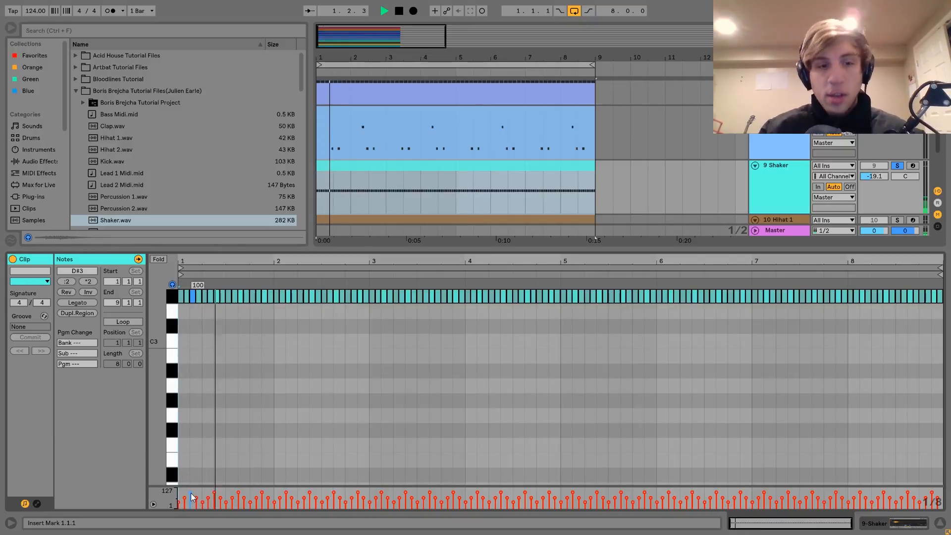
pyautogui.press('space')
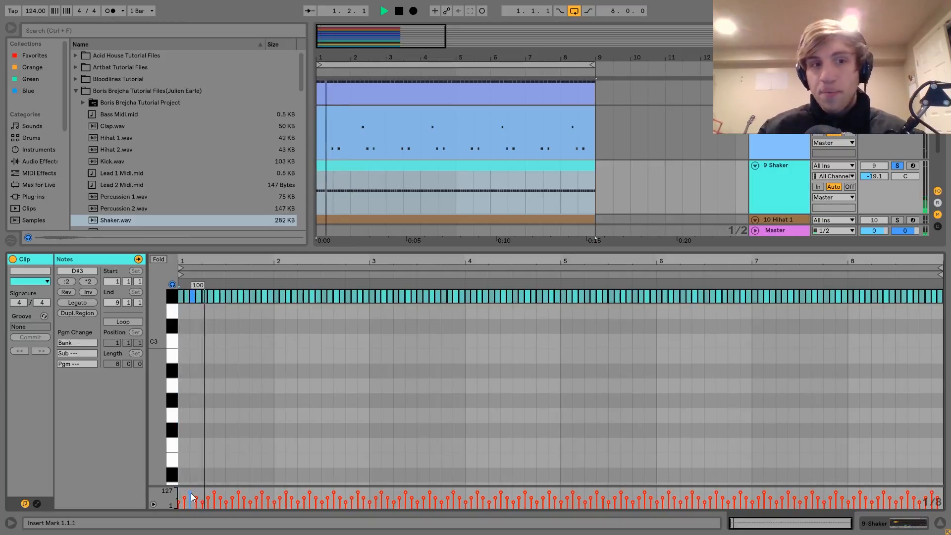
pyautogui.press('space')
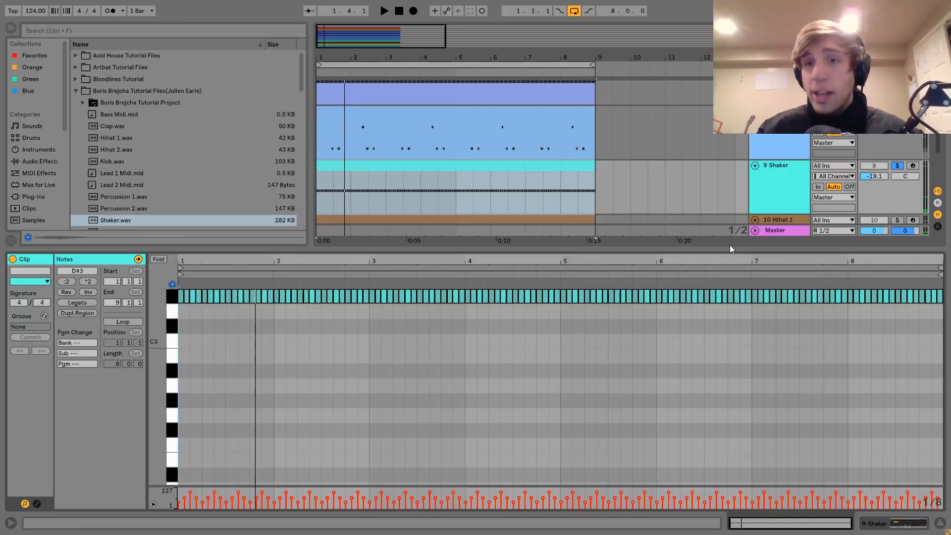
# Step: Solo Hihat 1 instead of the Shaker, display its sample and Ping Pong Delay, and play its pattern
pyautogui.doubleClick(767, 189)
pyautogui.click(786, 219)
pyautogui.click(897, 221)
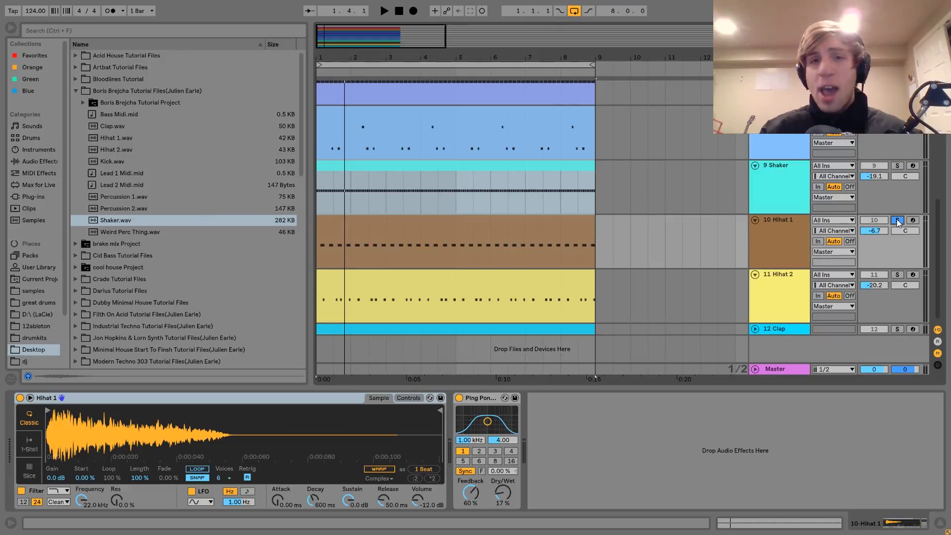
pyautogui.click(468, 230)
pyautogui.press('space')
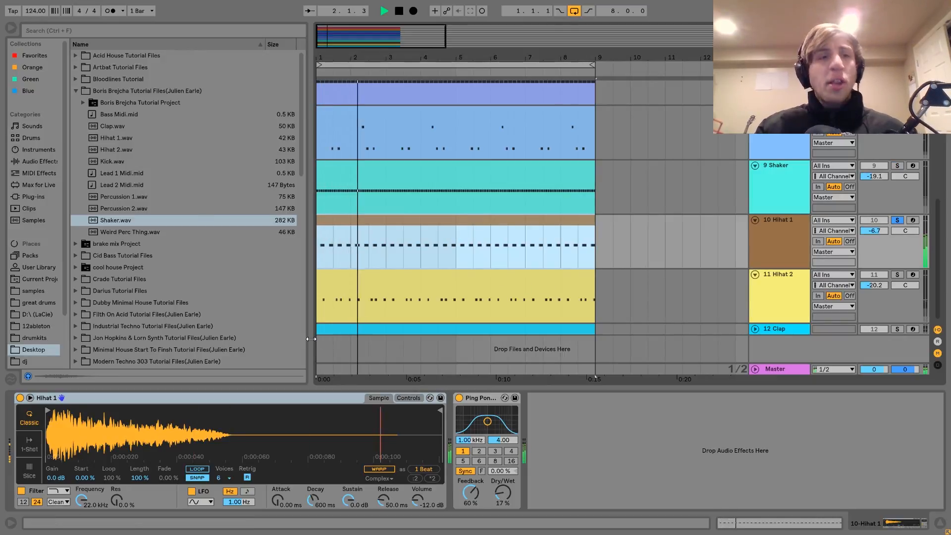
pyautogui.press('space')
pyautogui.press('space')
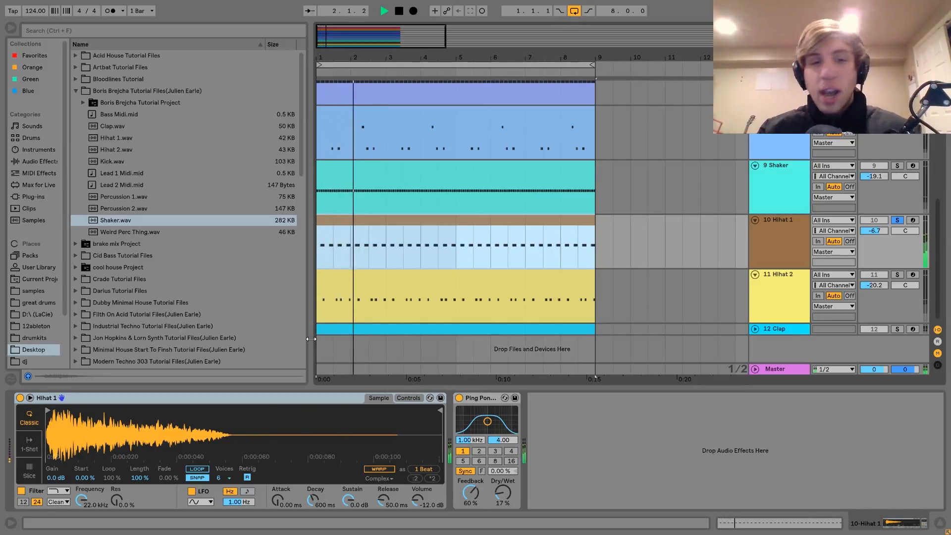
pyautogui.press('space')
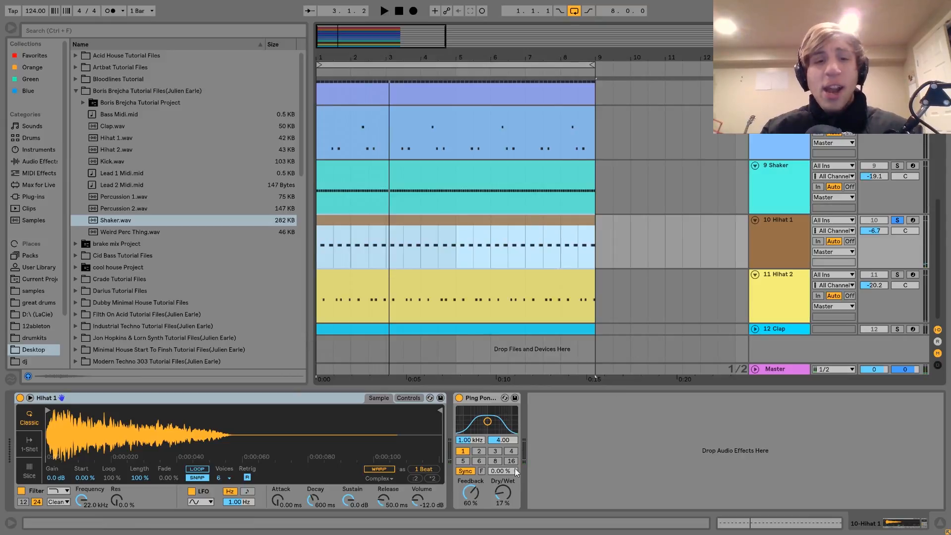
# Step: Play Hihat 1 and unsolo it during playback to hear it with all the other tracks
pyautogui.press('space')
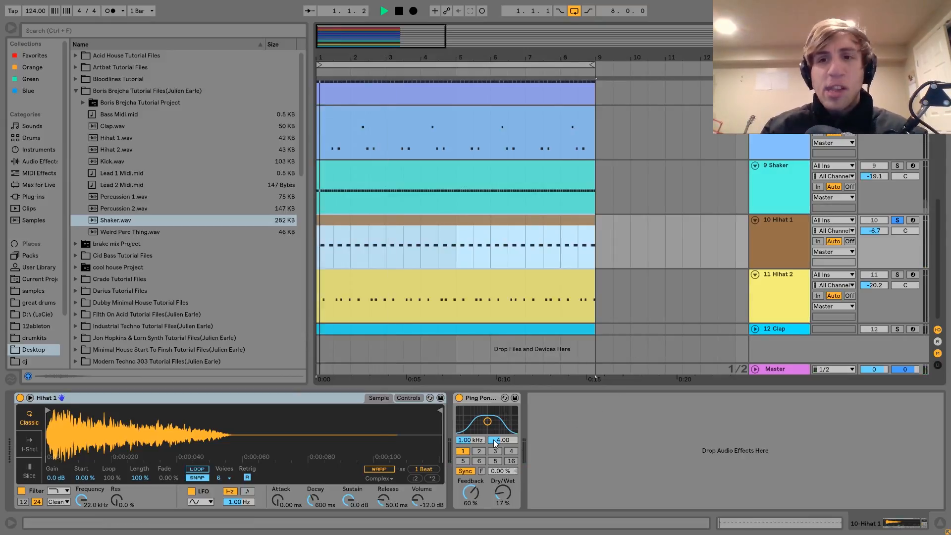
pyautogui.click(901, 220)
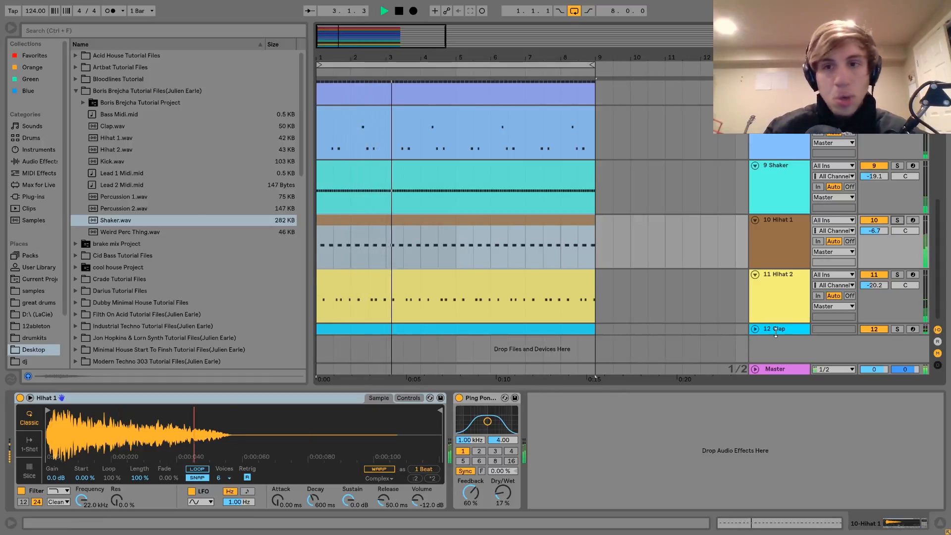
pyautogui.press('space')
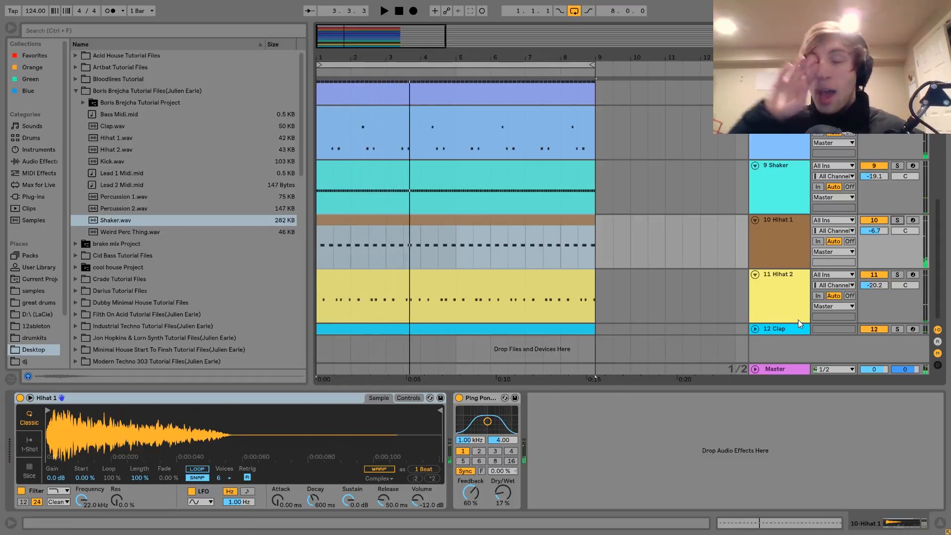
# Step: Solo Hihat 2, display its sample, and play it, adding Hihat 1 to the solo during playback
pyautogui.click(897, 274)
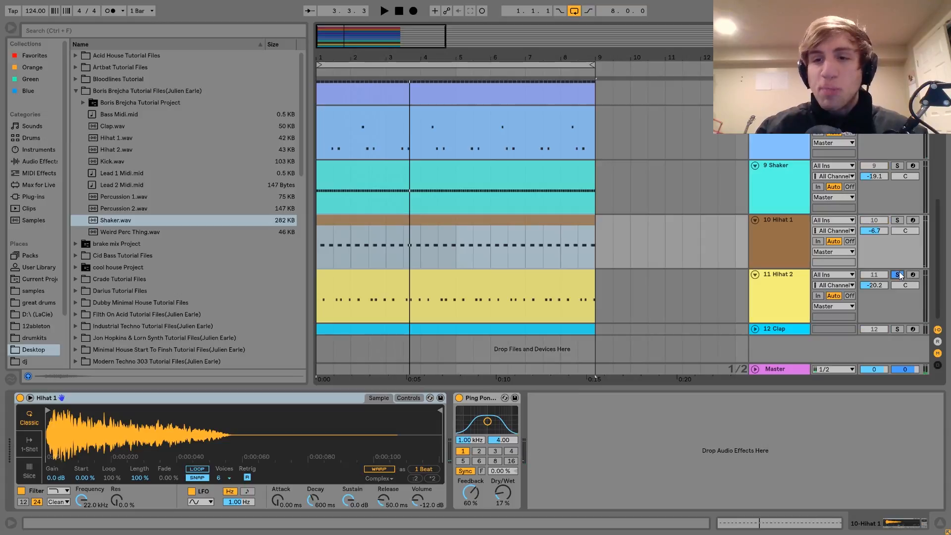
pyautogui.click(803, 289)
pyautogui.press('space')
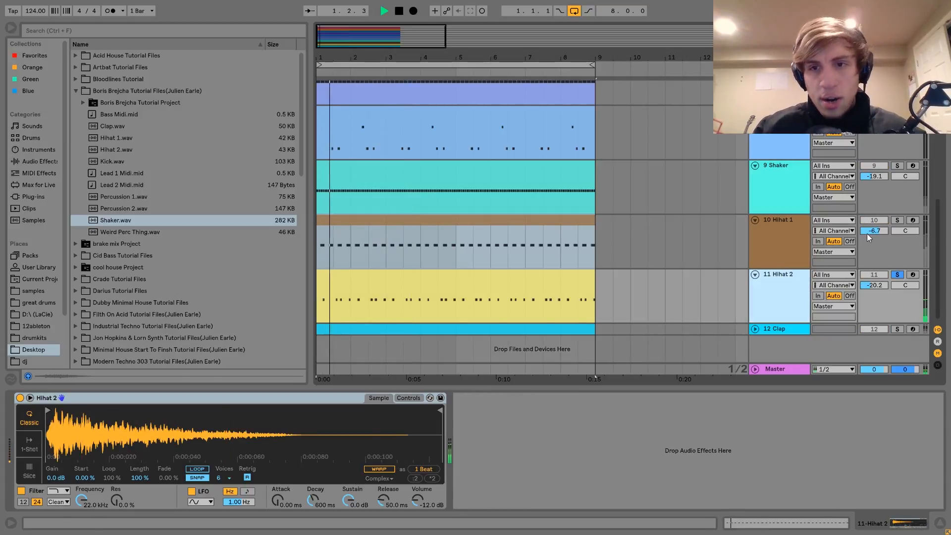
pyautogui.press('space')
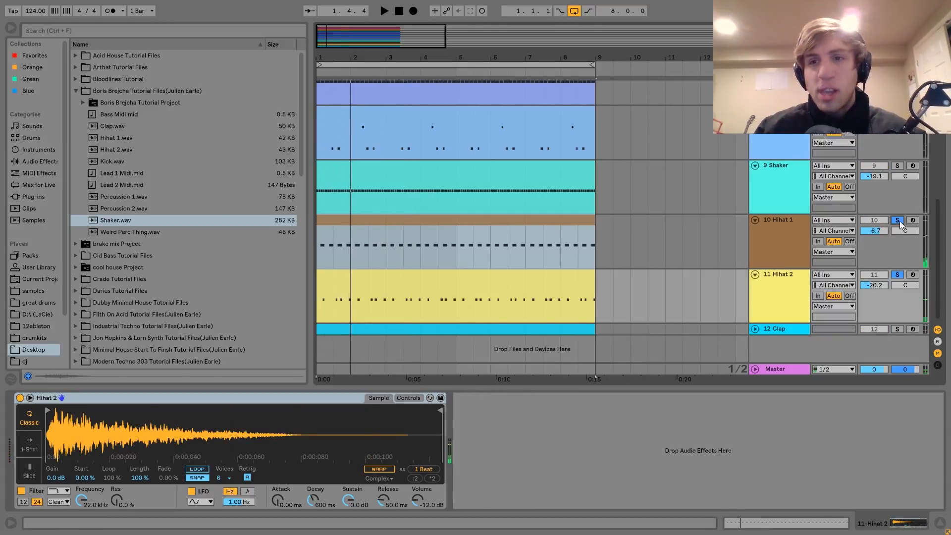
# Step: Play Hihat 1 and Hihat 2 soloed together, and play all the tracks with both hi-hats unsoloed
pyautogui.click(897, 220)
pyautogui.press('space')
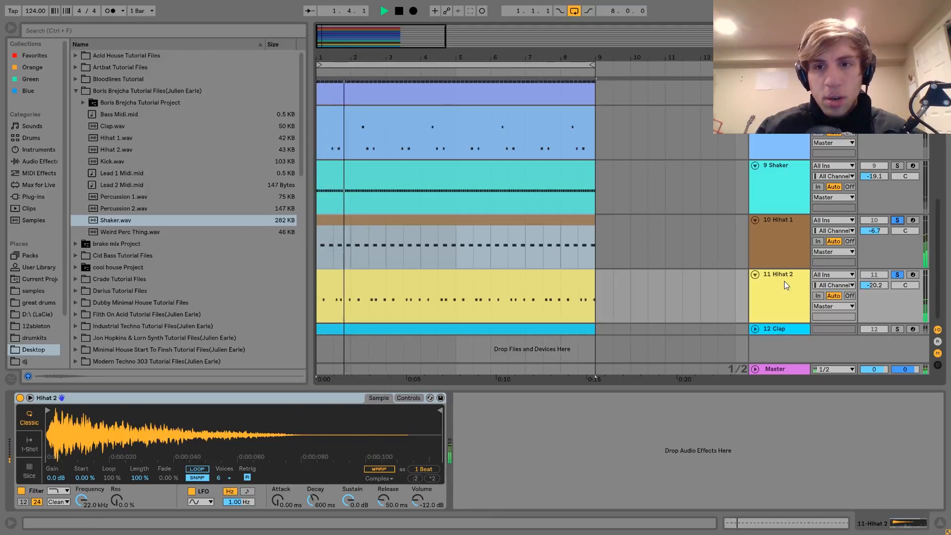
pyautogui.press('space')
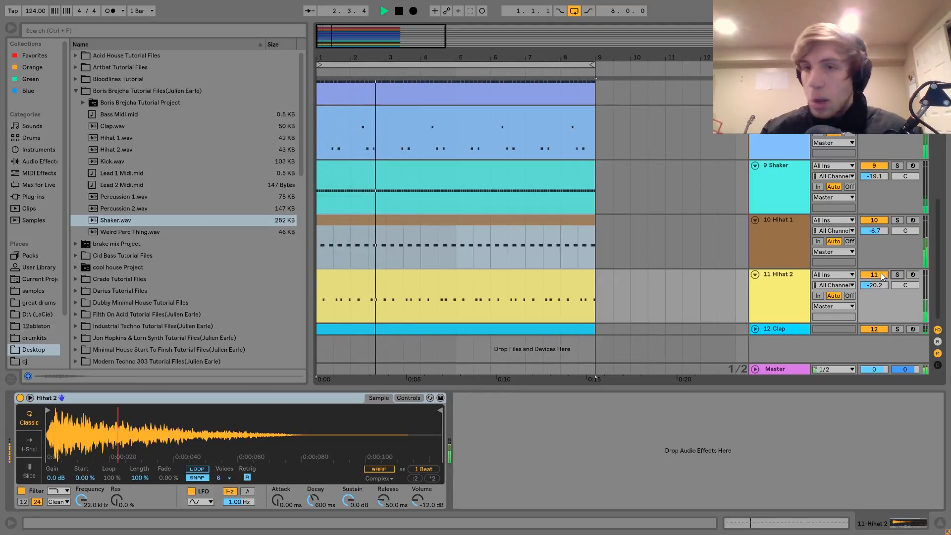
pyautogui.press('space')
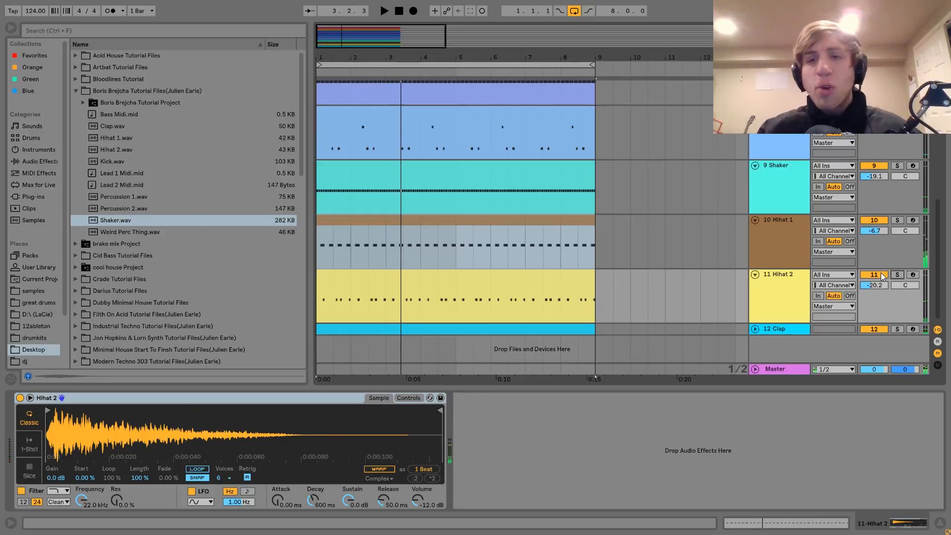
# Step: Compare the mix without and with Hihat 2 by playing it with the track muted and again unmuted
pyautogui.click(874, 275)
pyautogui.press('space')
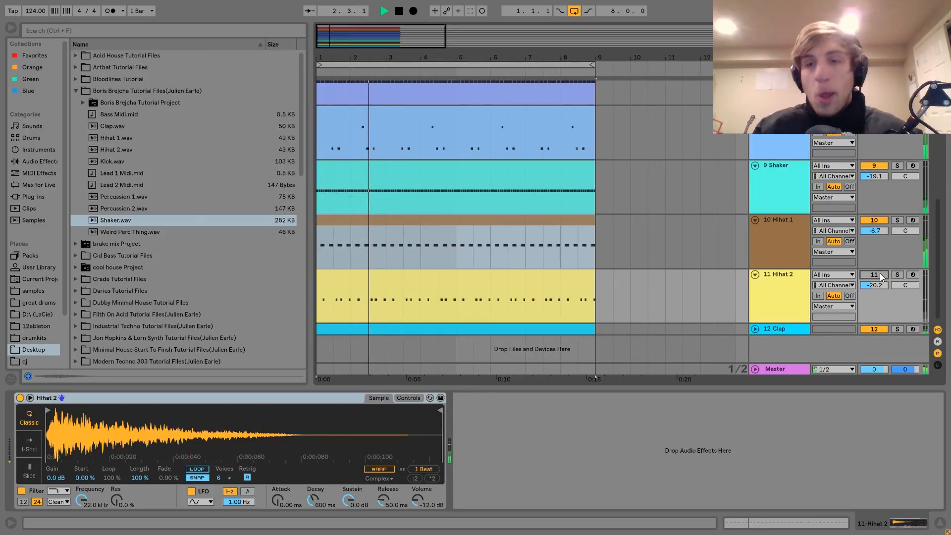
pyautogui.press('space')
pyautogui.click(874, 274)
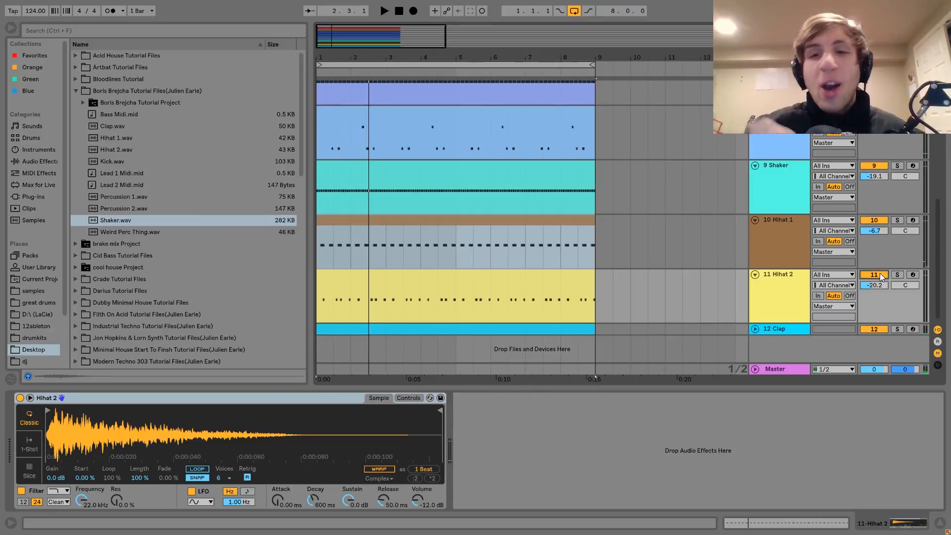
pyautogui.press('space')
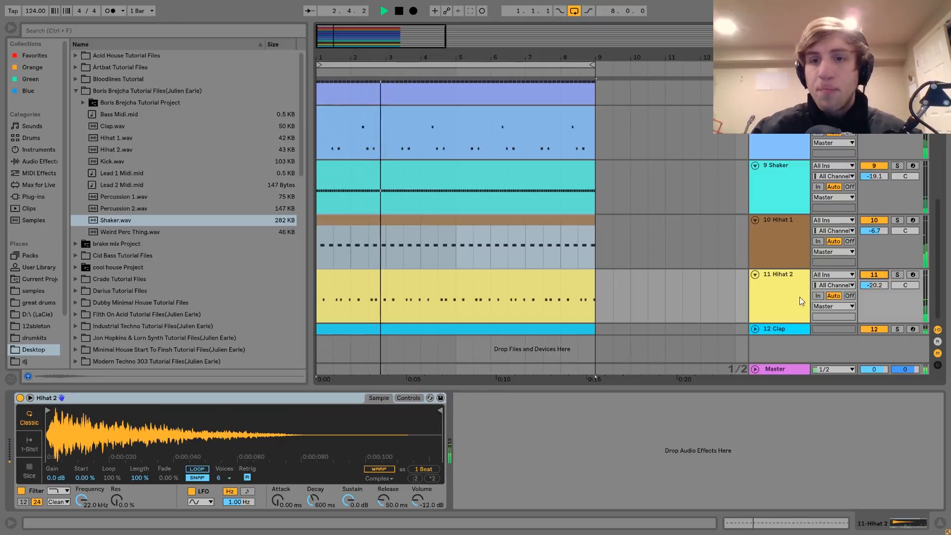
pyautogui.press('space')
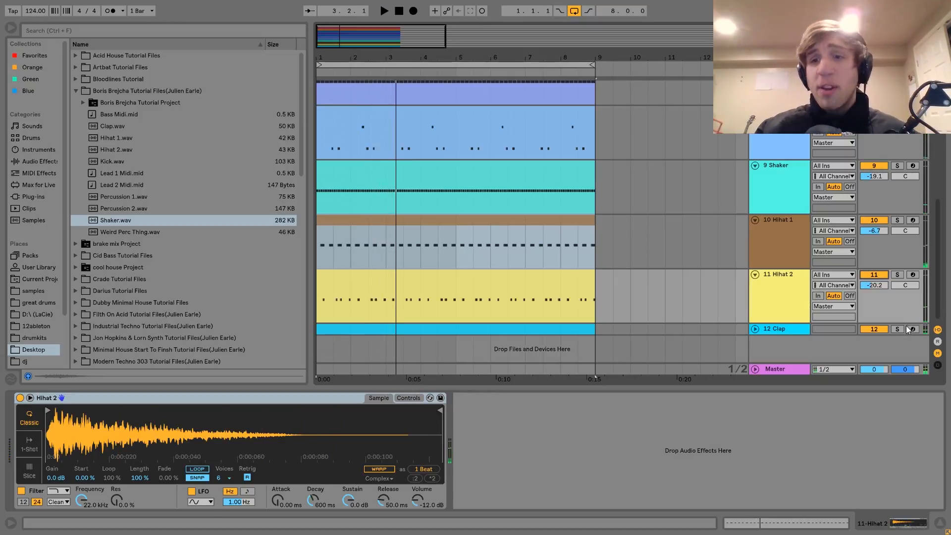
# Step: Unfold the Clap track, display its sample, and play it soloed and with all the other tracks, leaving it unsoloed
pyautogui.click(754, 331)
pyautogui.click(776, 330)
pyautogui.press('space')
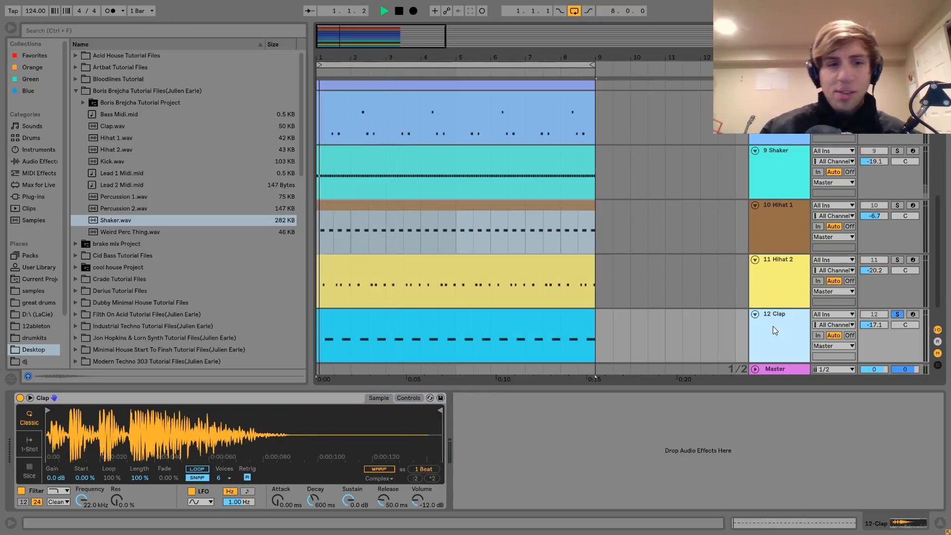
pyautogui.click(897, 314)
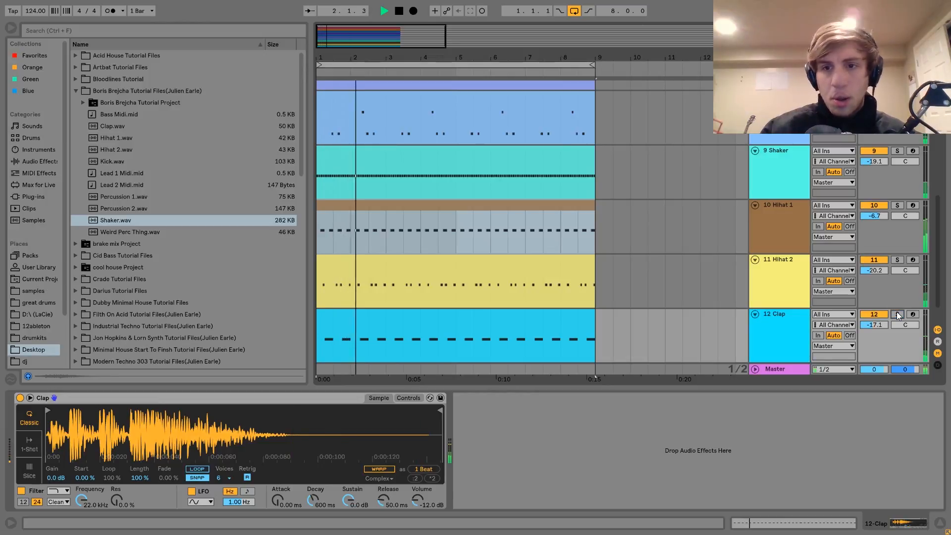
pyautogui.press('space')
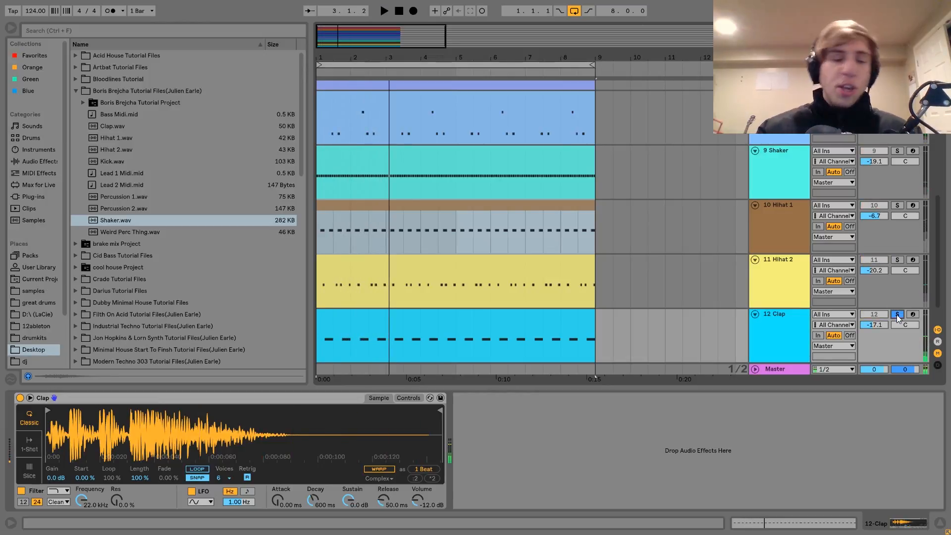
pyautogui.click(896, 314)
pyautogui.click(896, 314)
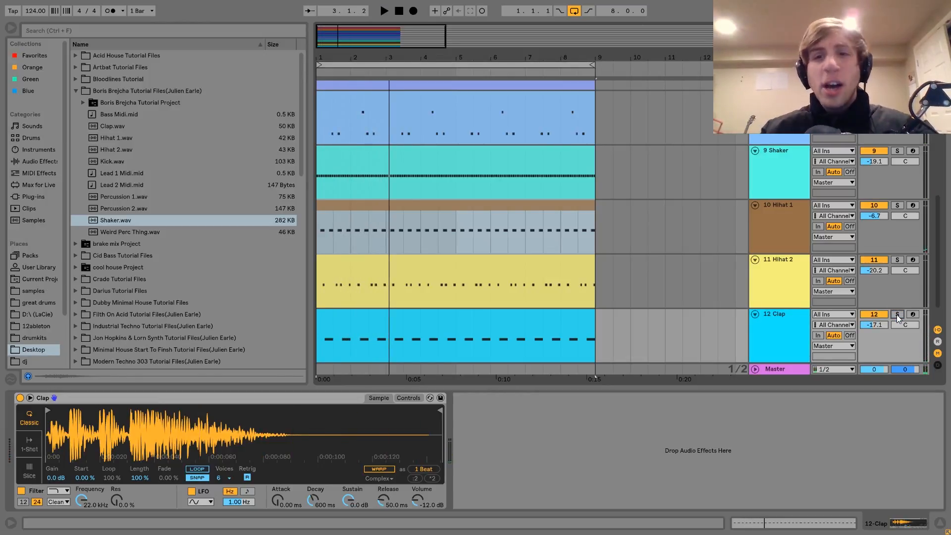
# Step: Play the full loop with all tracks unsoloed to hear the Clap in the complete mix
pyautogui.scroll(-2, 896, 314)
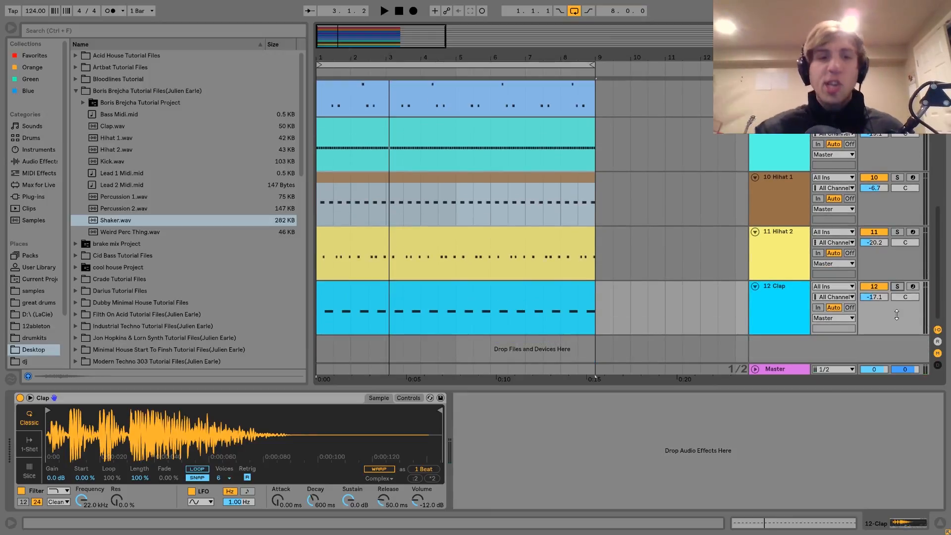
pyautogui.press('space')
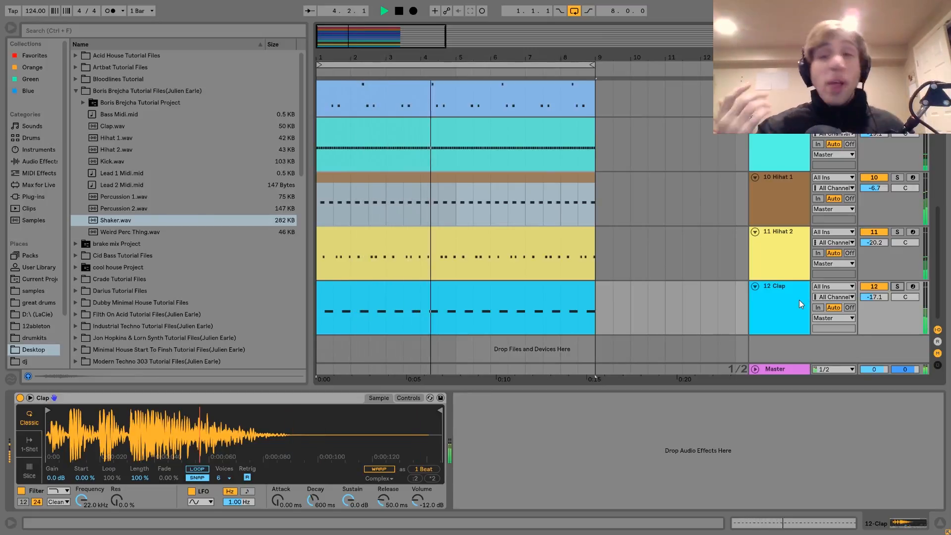
pyautogui.press('space')
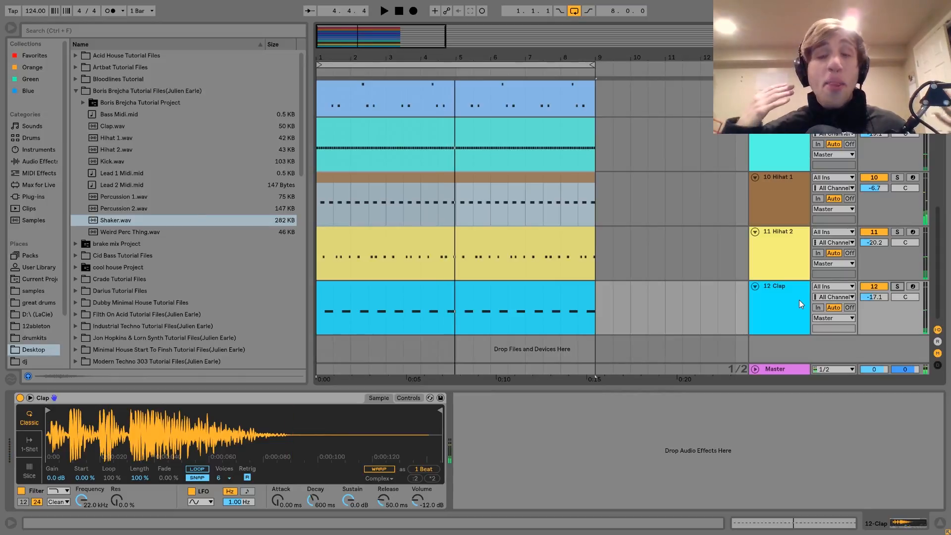
pyautogui.scroll(10, 781, 300)
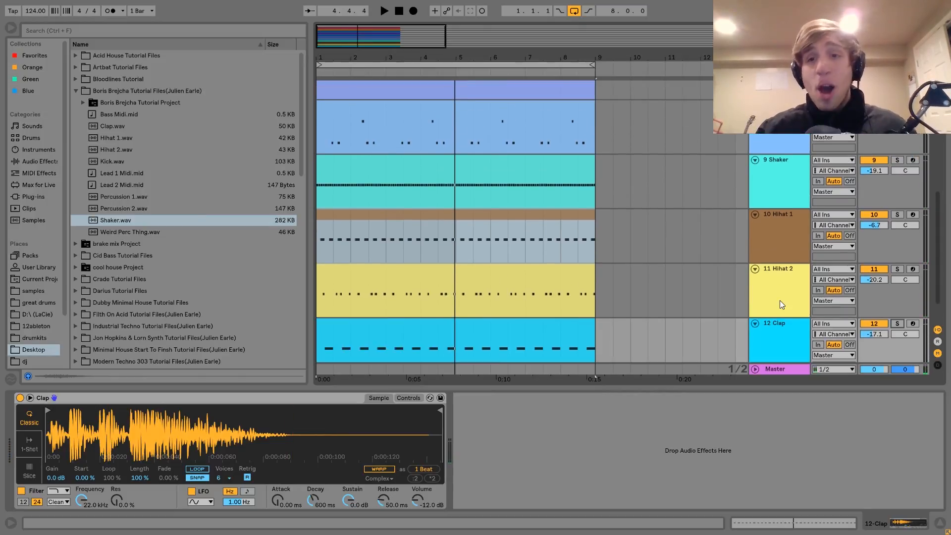